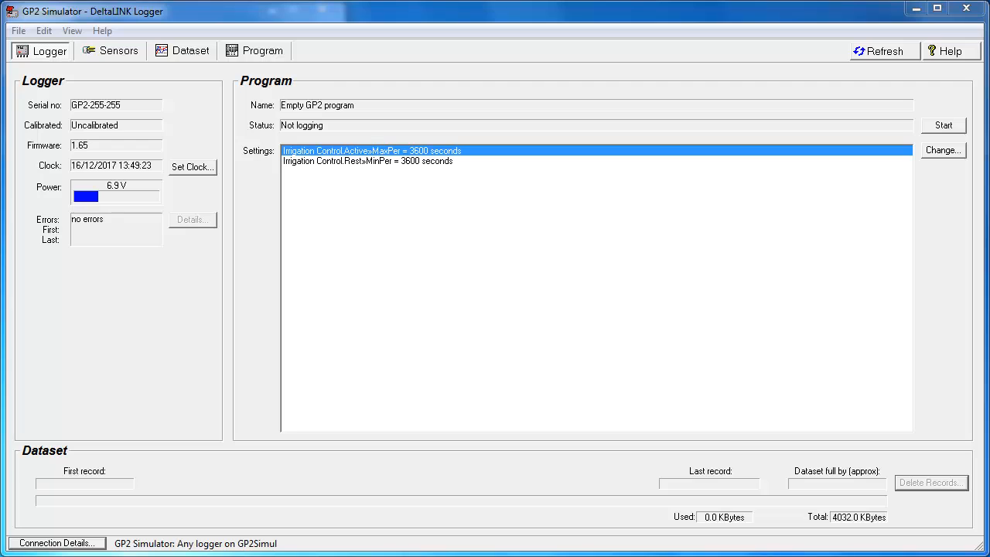
Make the logger program editable and import "GP2 intro series - Tutorial 5 - Alarms.pg6" from the DeltaLINK 3.0 RC1 Samples folder "GP2 multi-function program".
click(263, 51)
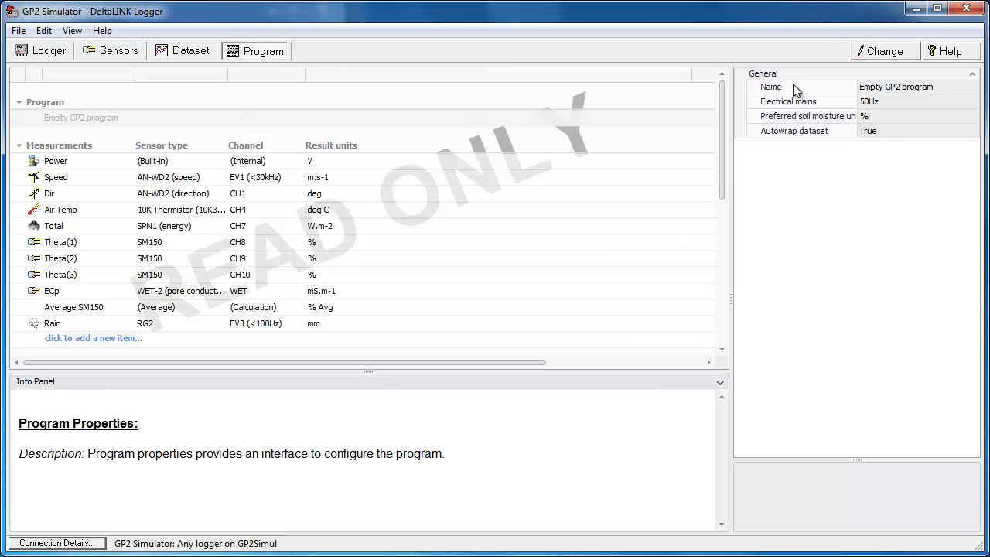
click(882, 51)
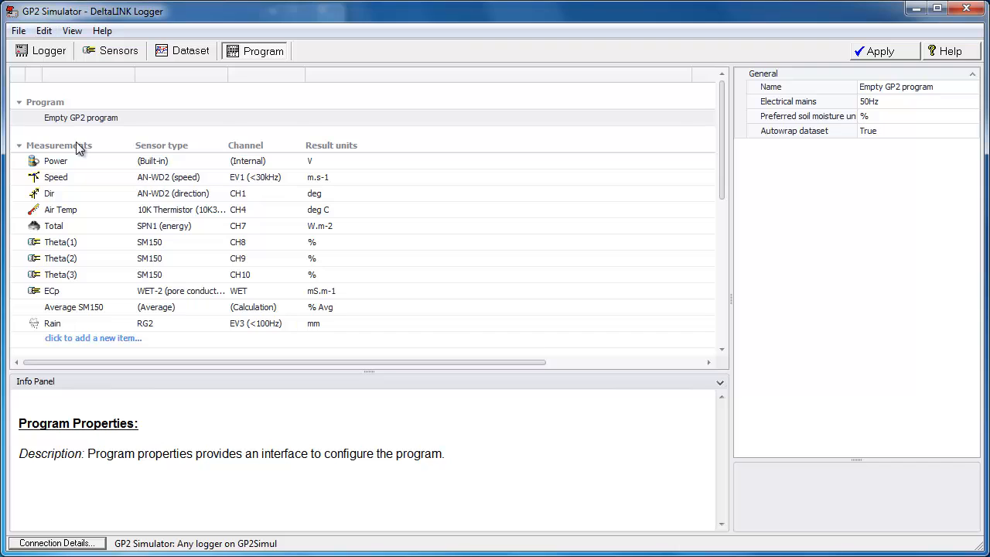
click(21, 31)
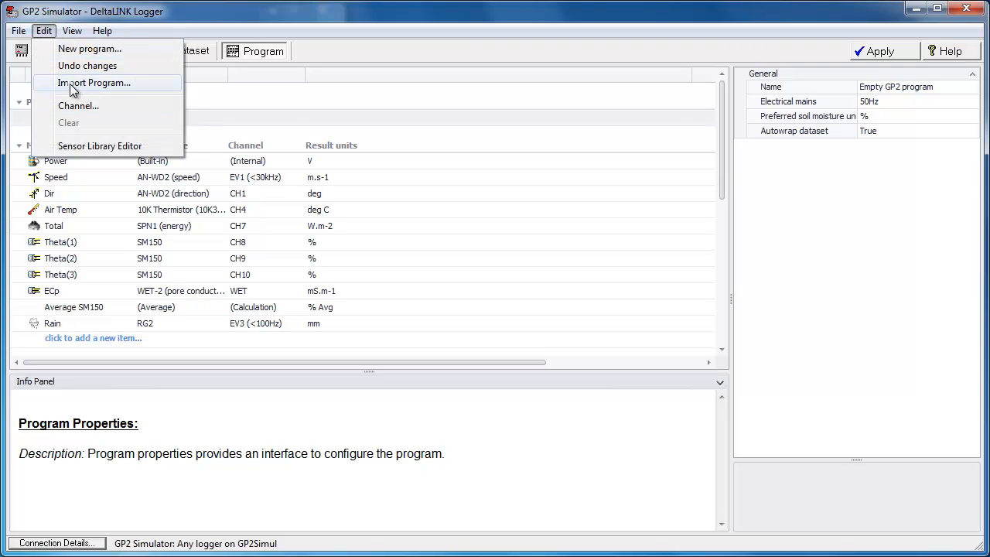
click(71, 84)
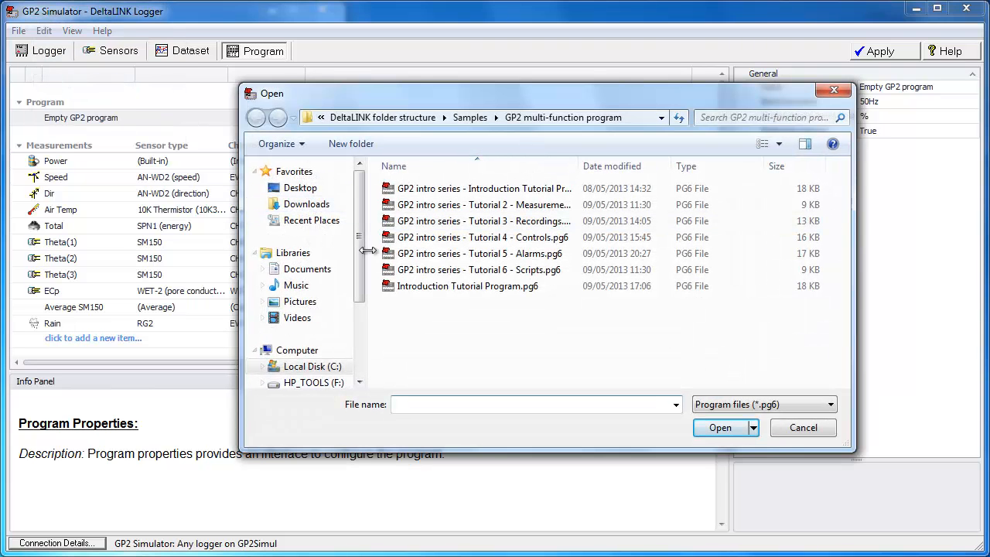
click(306, 367)
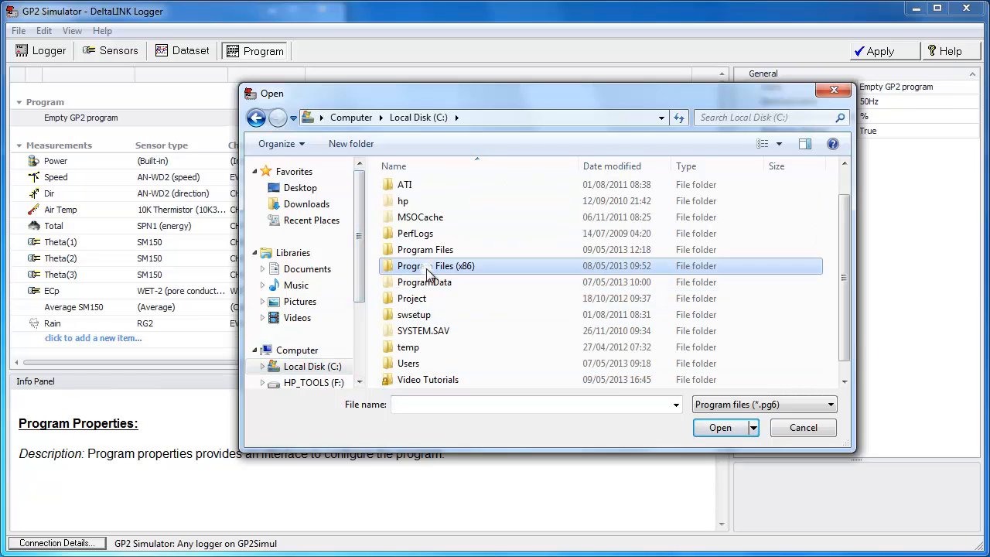
double_click(421, 266)
double_click(413, 350)
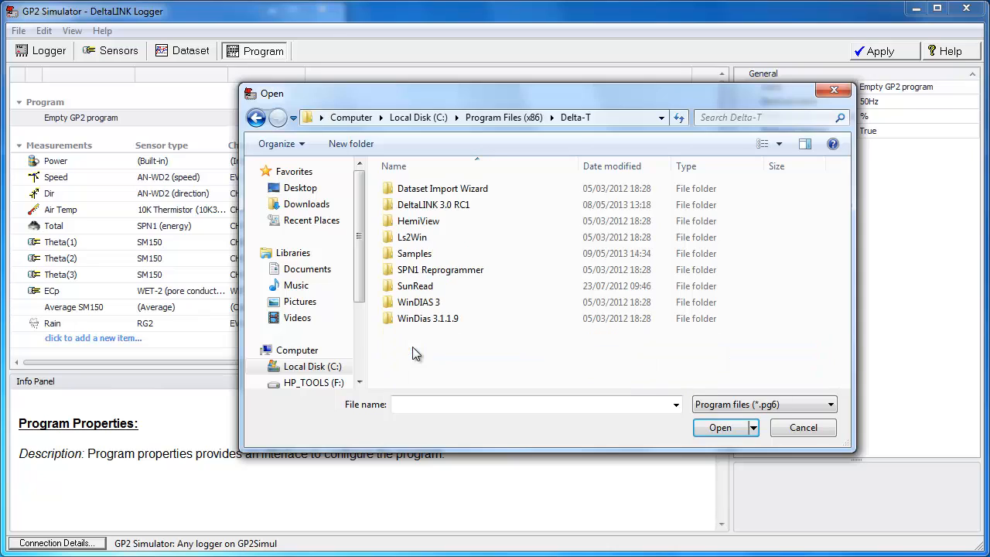
double_click(424, 205)
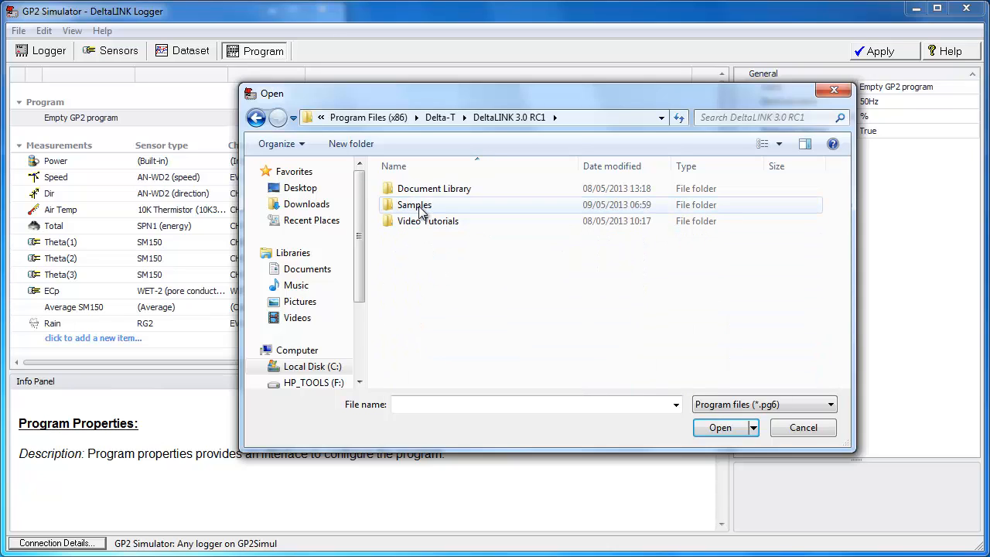
double_click(418, 207)
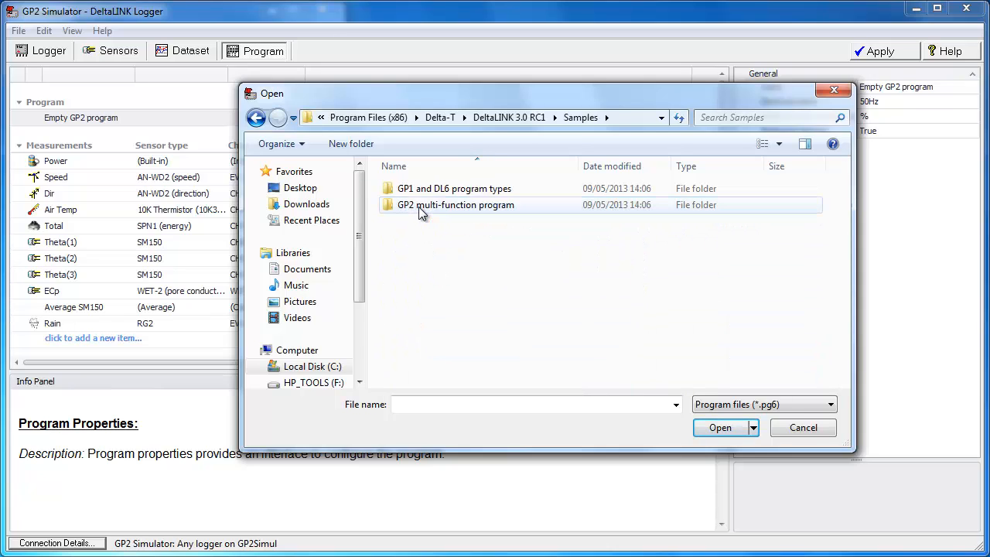
double_click(419, 206)
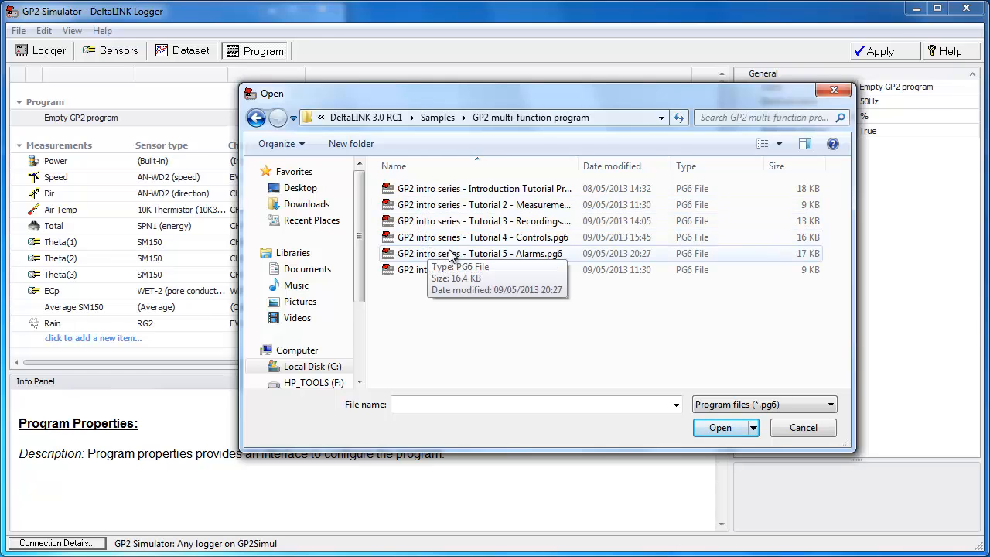
click(476, 258)
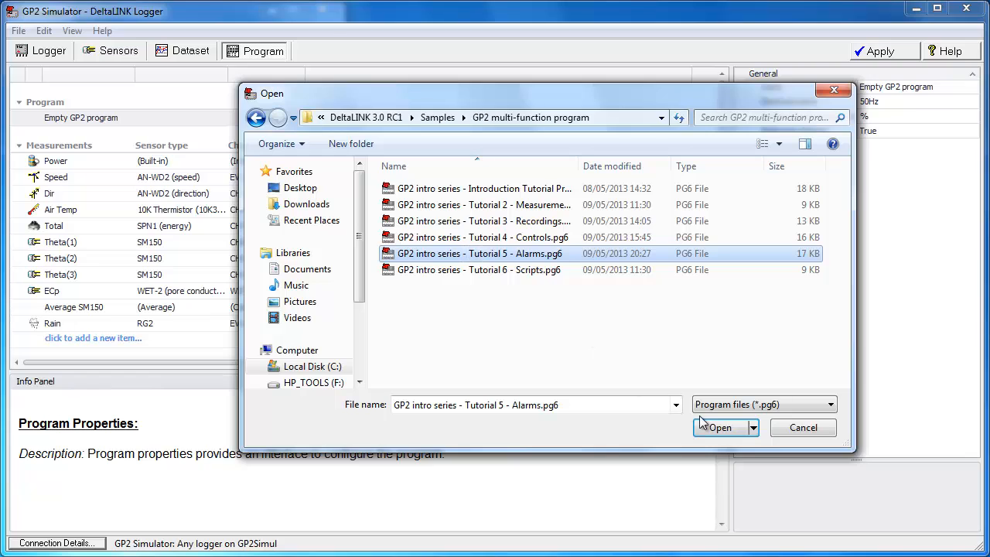
click(720, 428)
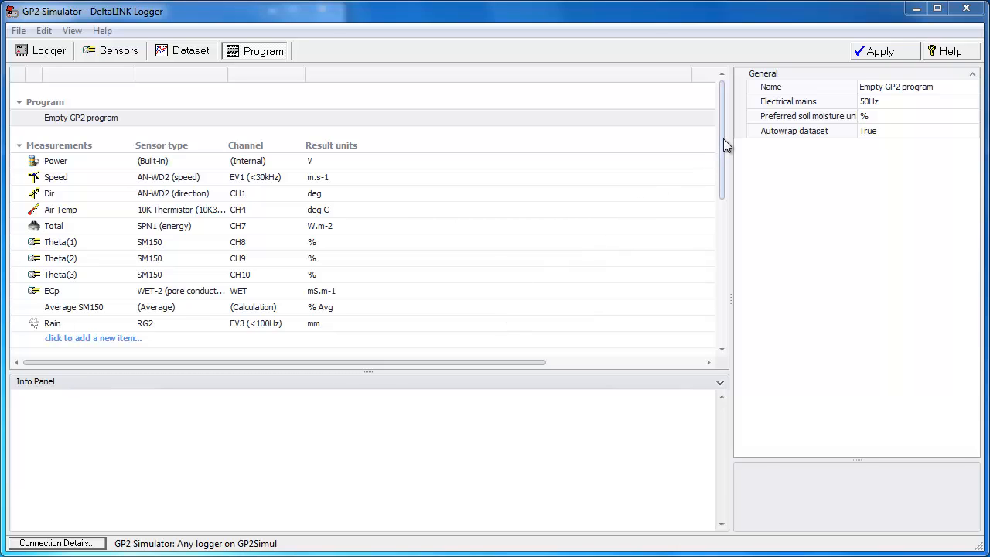
Open the activate condition of Irrigation Control in the condition editor.
drag(724, 139, 710, 294)
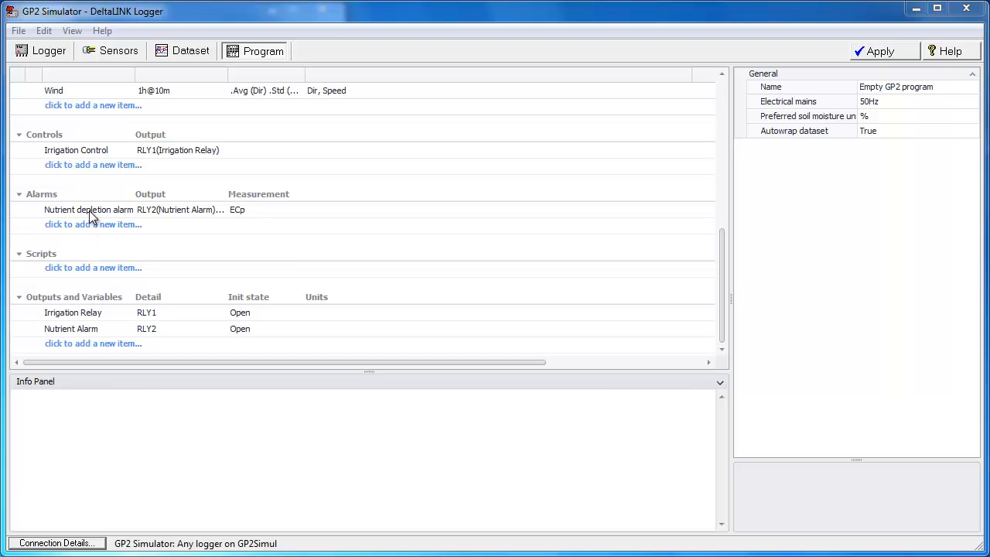
click(85, 151)
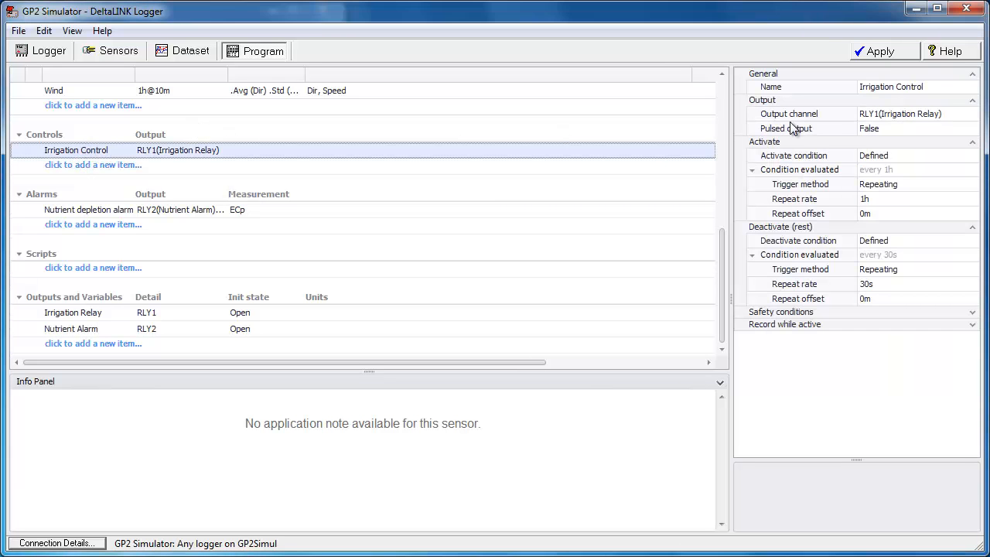
click(904, 159)
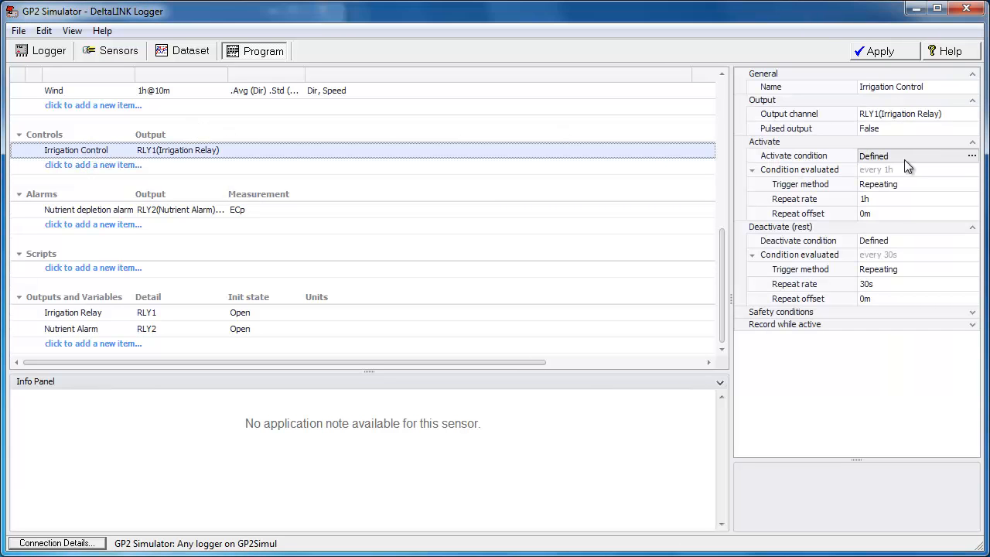
click(971, 157)
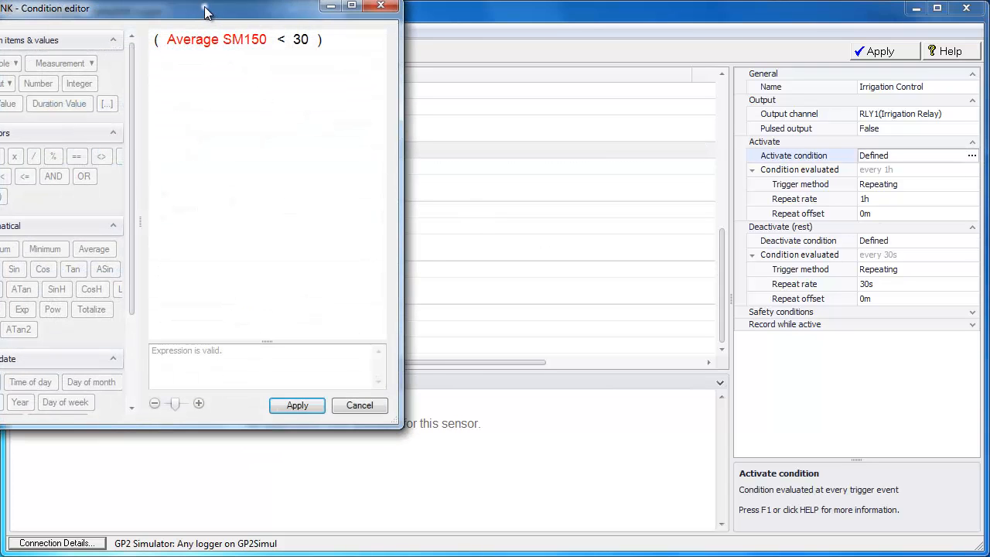
drag(206, 11, 453, 66)
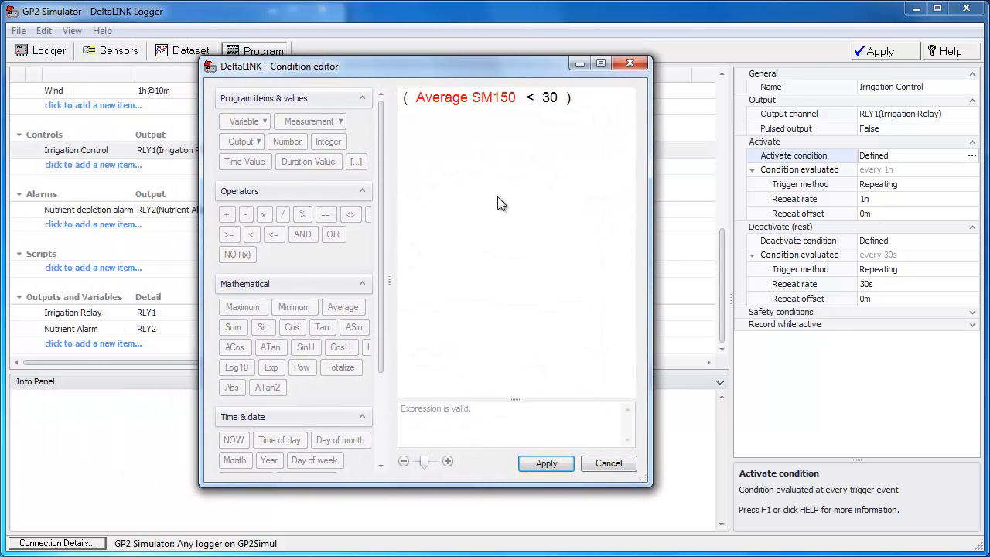
Replace the 30 threshold in the activate condition with a new variable named "Irrigation setpoint" and apply the condition.
click(549, 97)
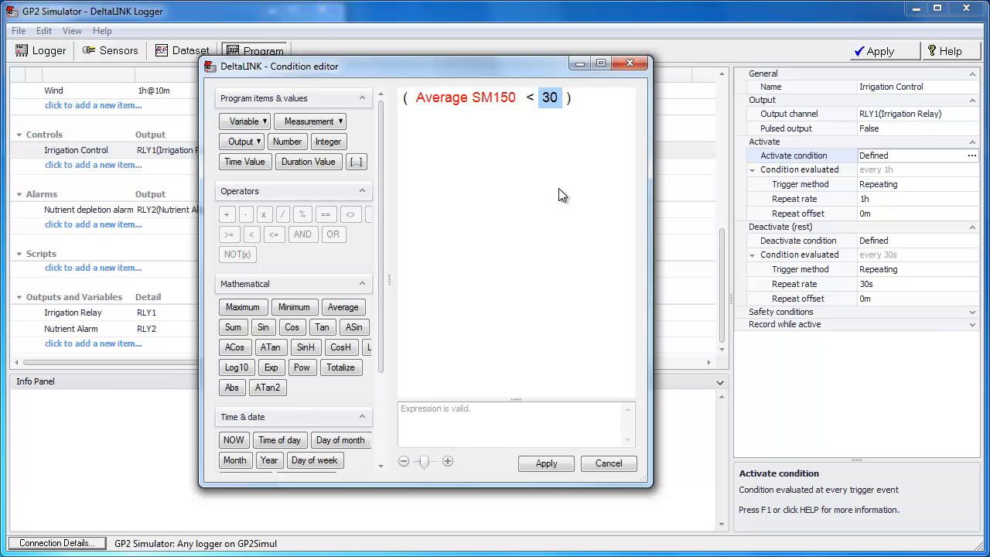
click(251, 125)
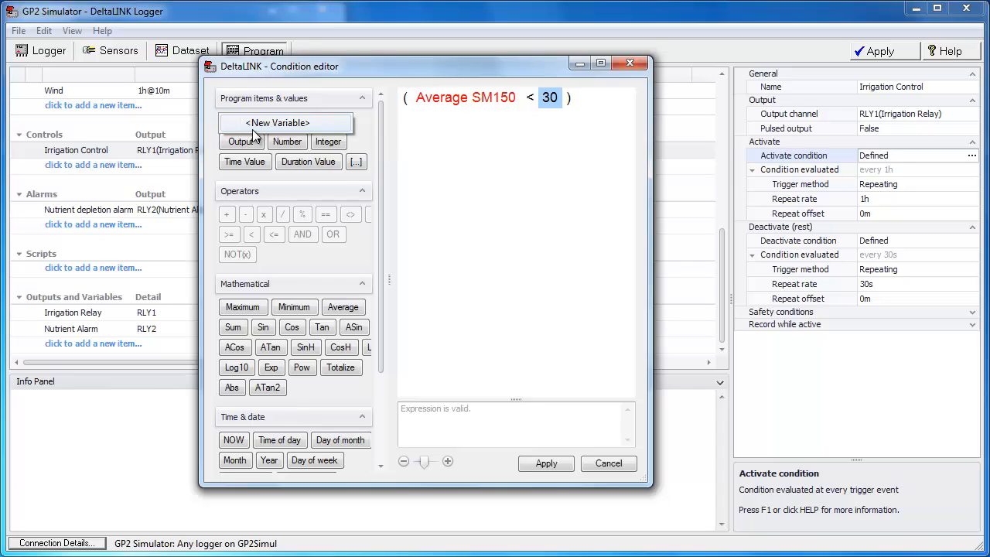
click(558, 96)
click(553, 98)
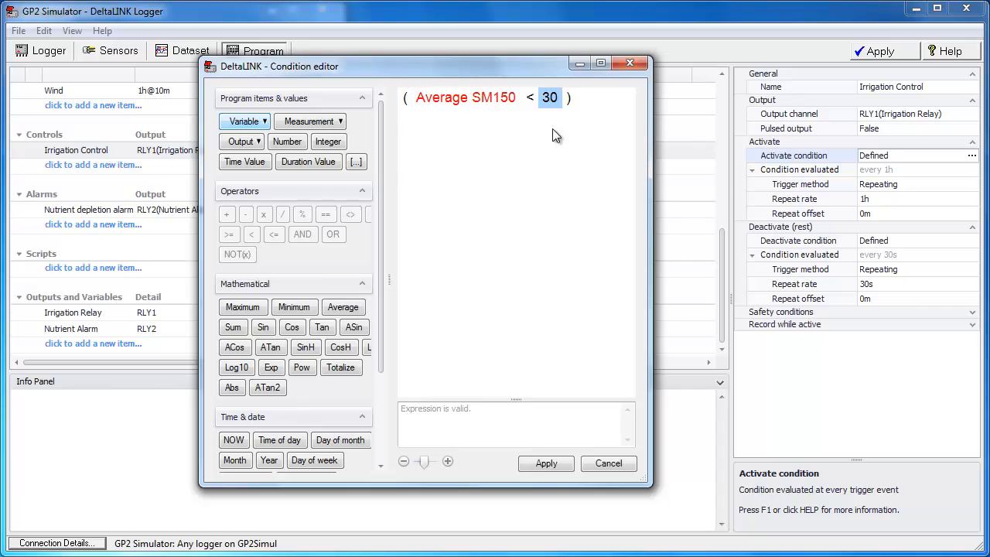
text(Irr)
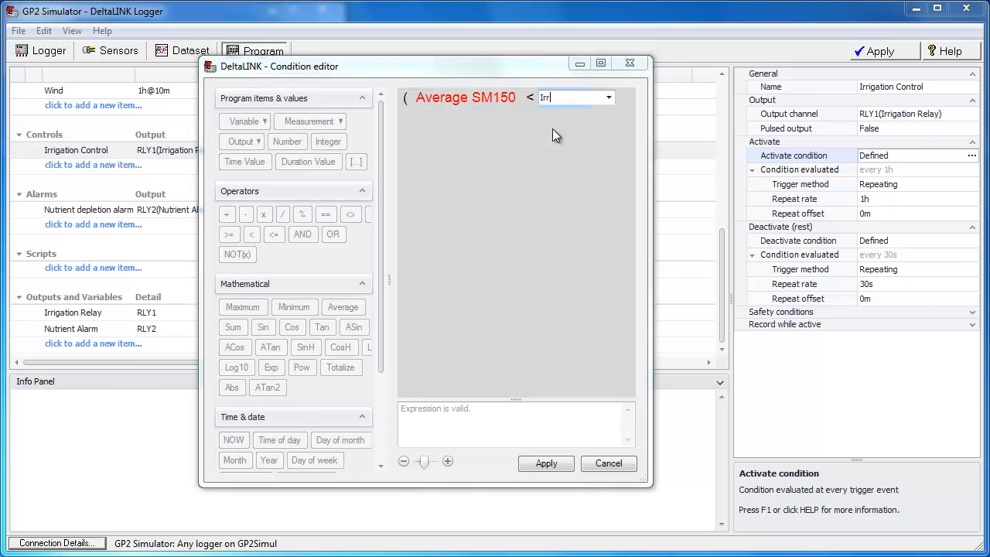
text(igation setpoint)
key(BackSpace)
key(BackSpace)
key(BackSpace)
key(BackSpace)
key(BackSpace)
text(point)
key(Return)
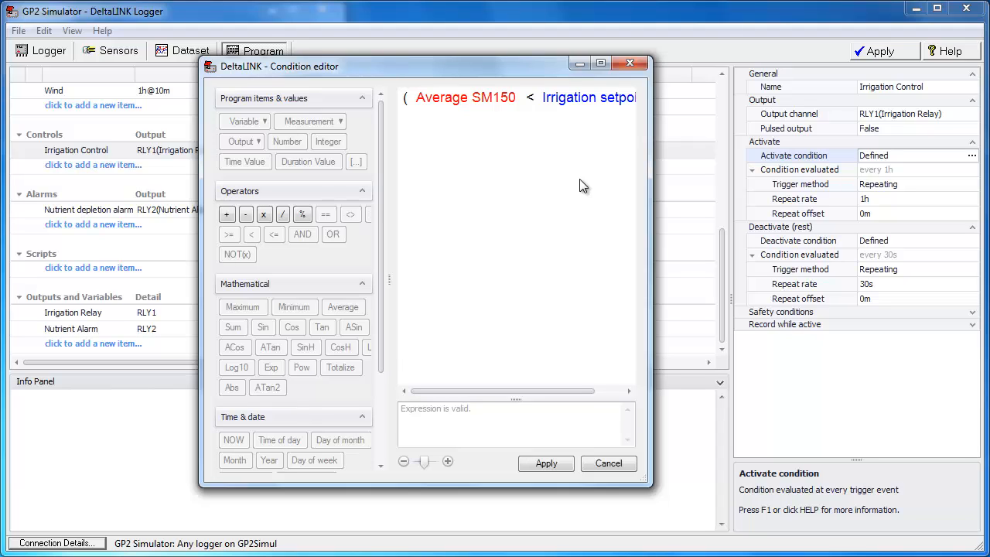
click(545, 466)
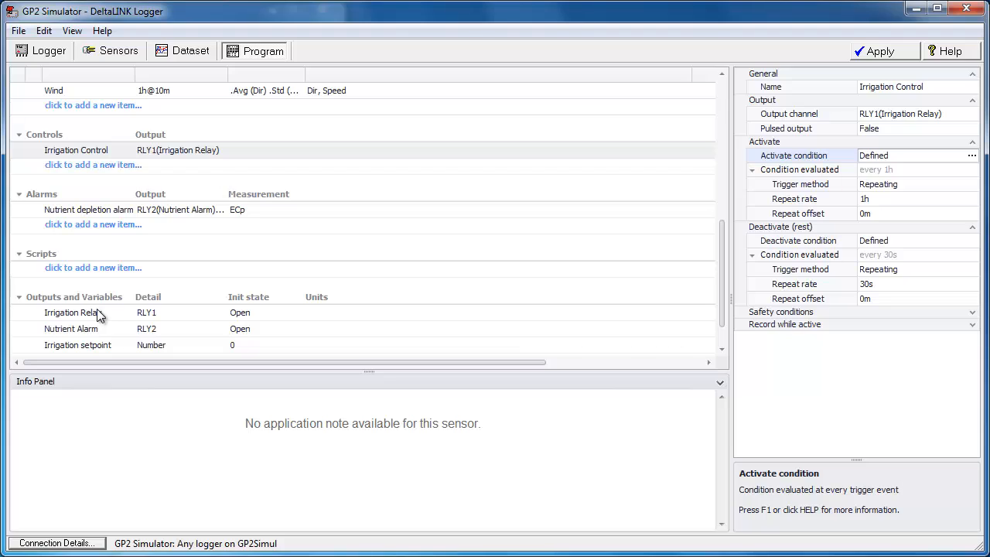
Review the type options of the Irrigation setpoint variable and set its initial value to 30.
click(84, 346)
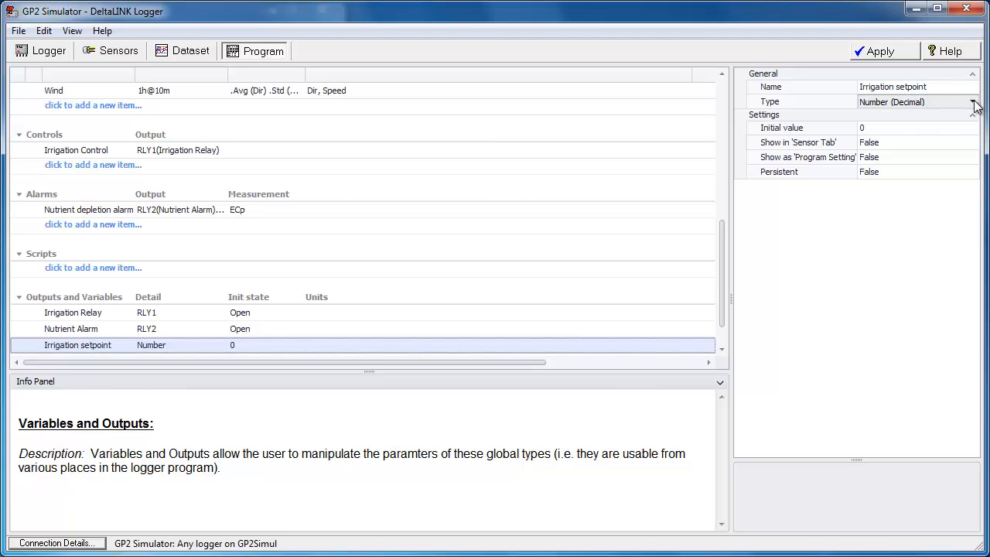
click(973, 103)
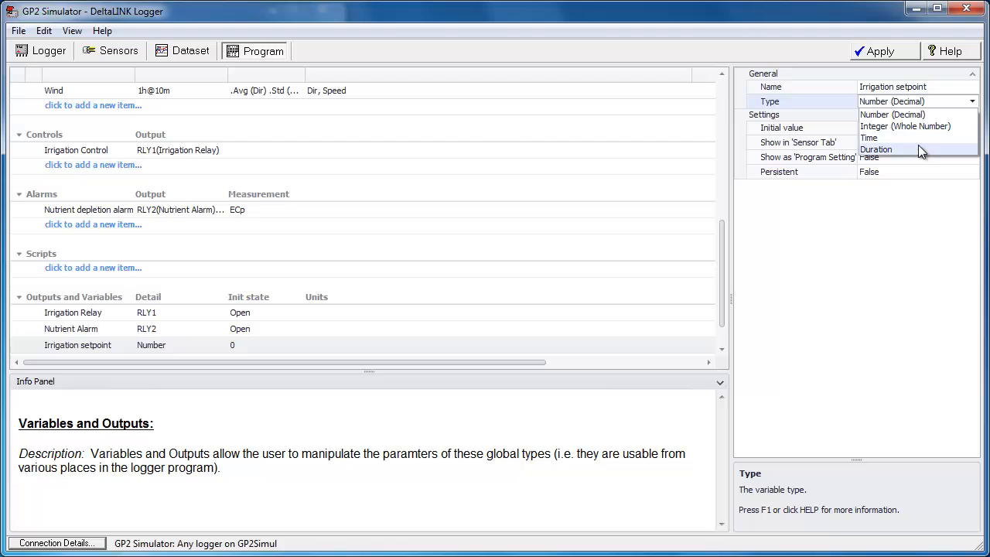
click(915, 216)
click(865, 127)
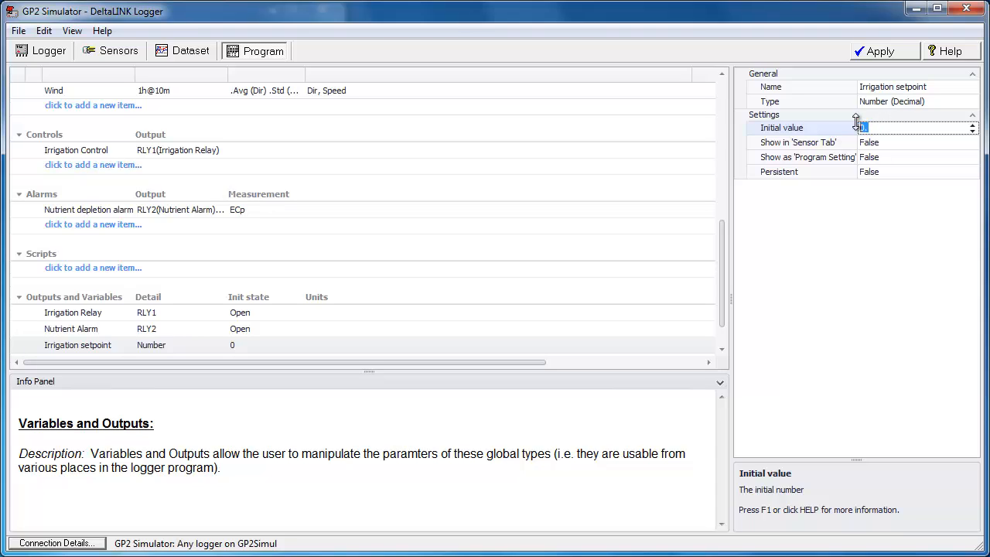
text(30.)
key(BackSpace)
Set the Irrigation setpoint variable's "Show as 'Program Setting'" to True and its units to %.
click(825, 158)
click(898, 158)
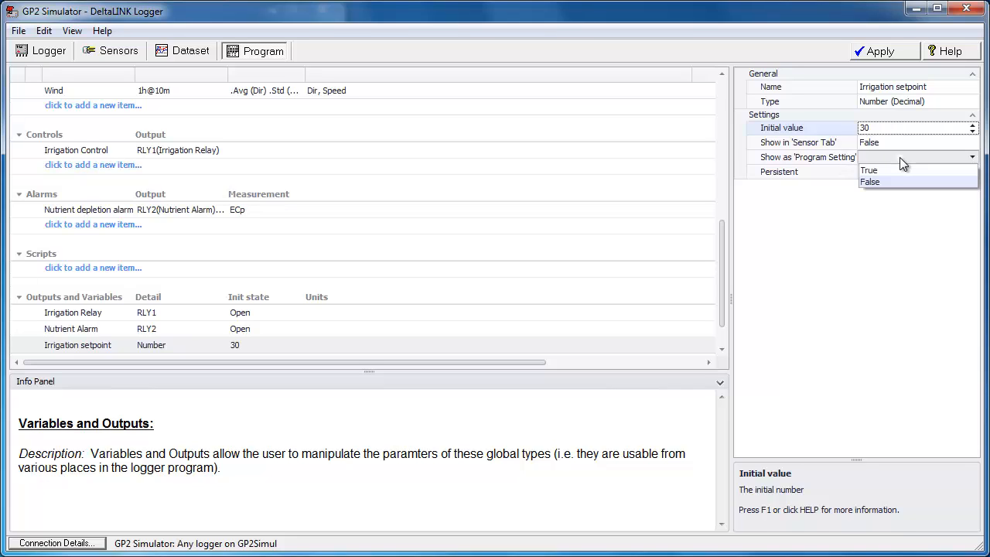
click(897, 169)
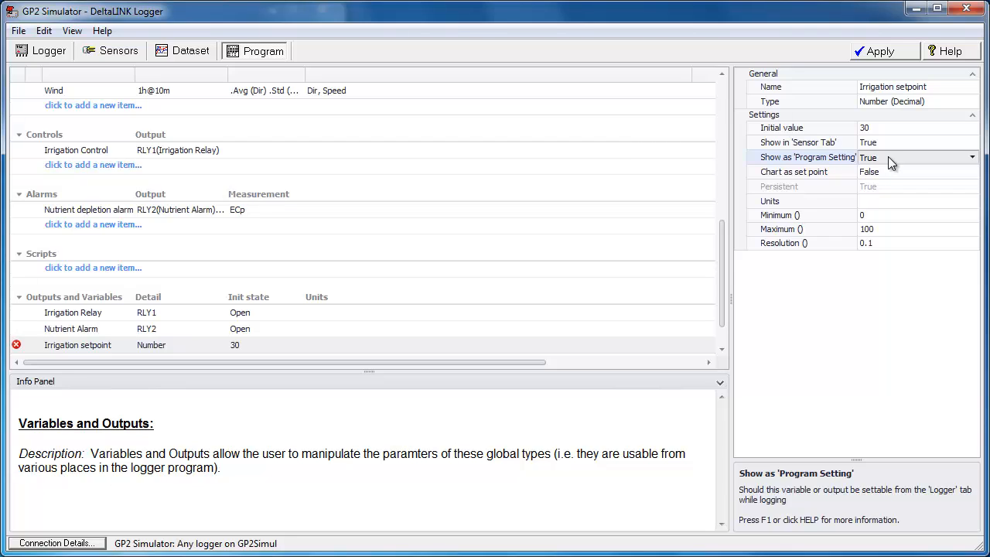
click(888, 157)
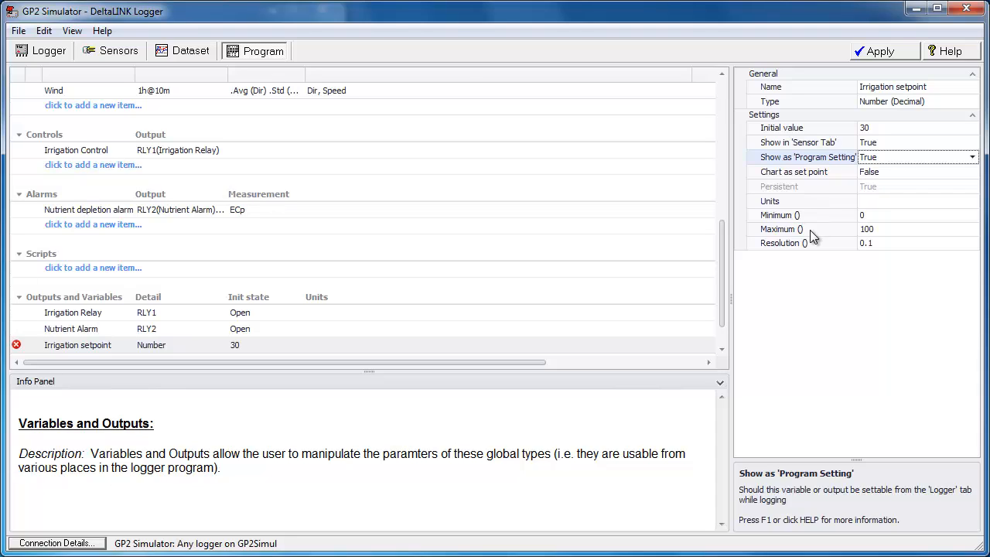
click(865, 202)
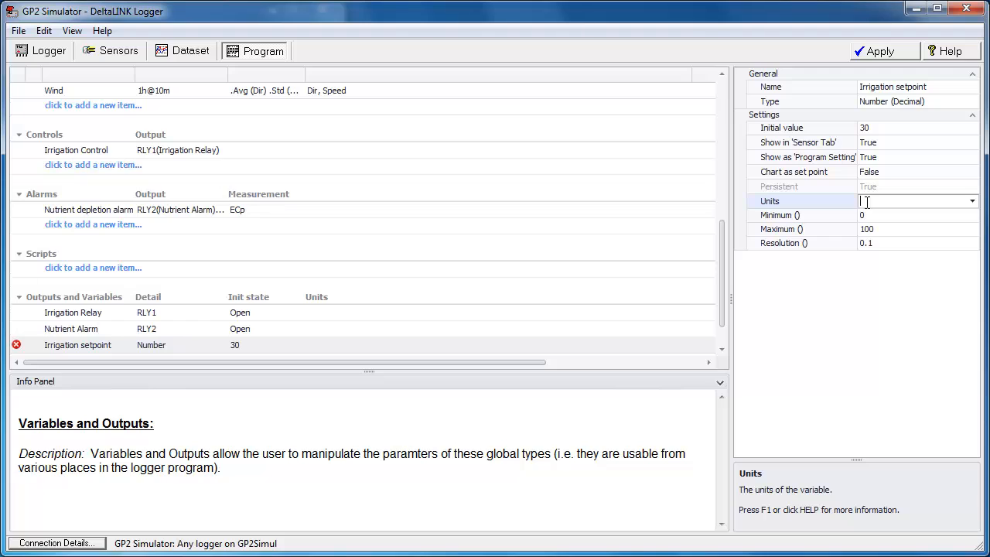
text(%)
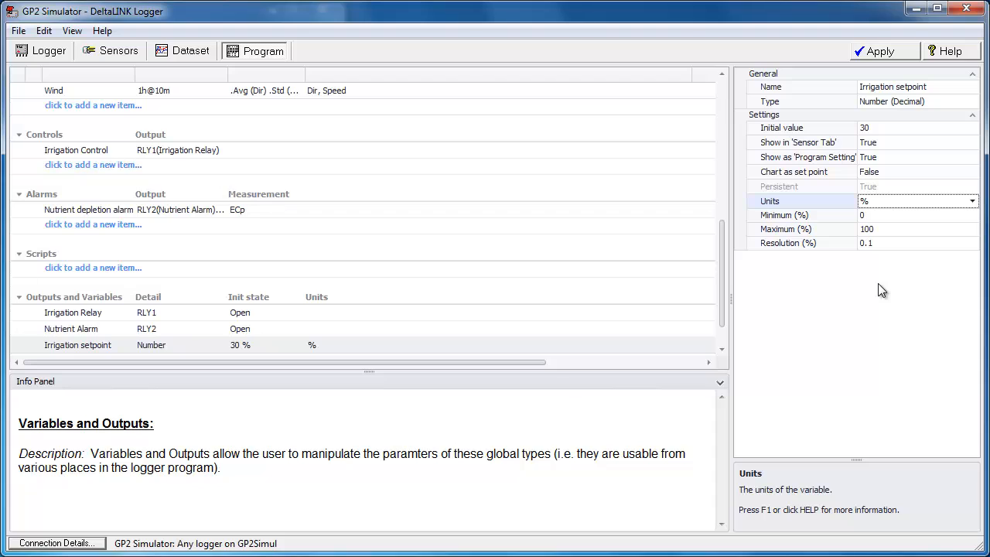
Set "Chart as set point" to True for the Irrigation setpoint variable and apply the program changes to the logger.
click(814, 171)
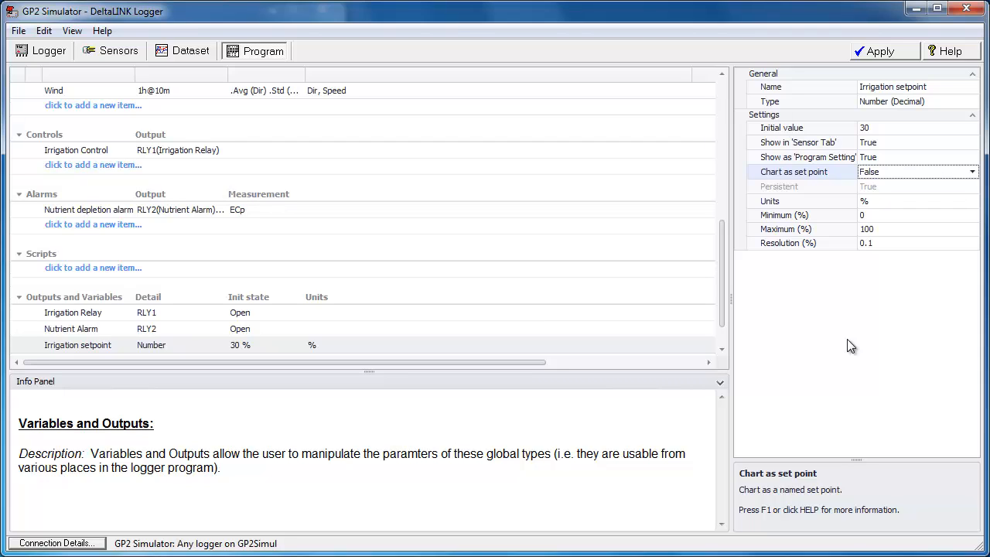
click(915, 172)
click(912, 186)
click(878, 52)
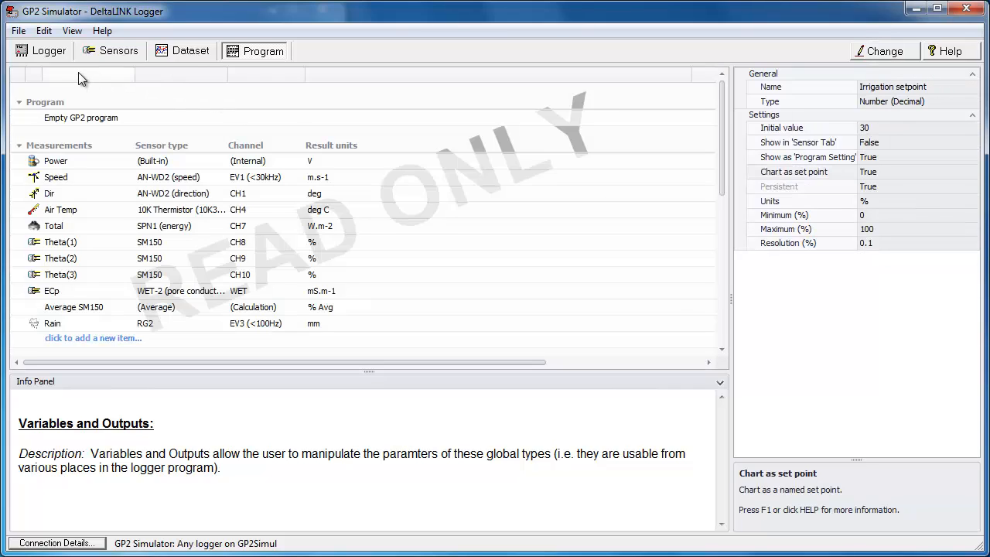
Open the Irrigation setpoint program setting in the logger overview and close it without changing the value.
click(55, 54)
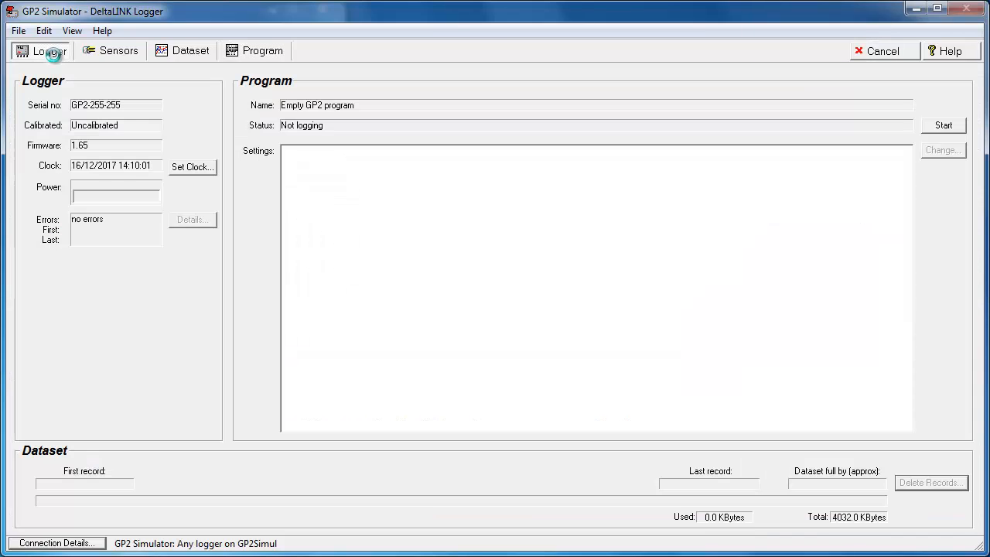
click(303, 171)
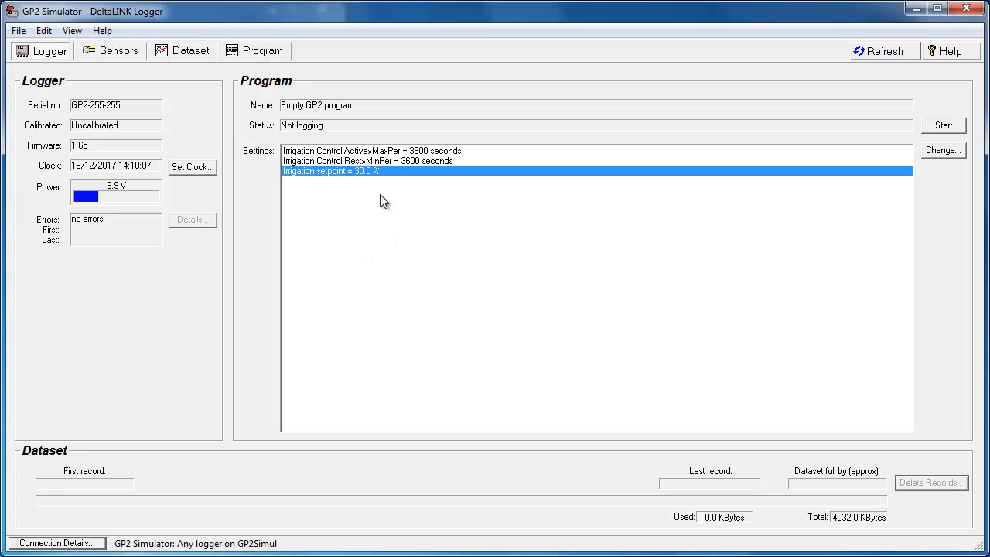
double_click(376, 171)
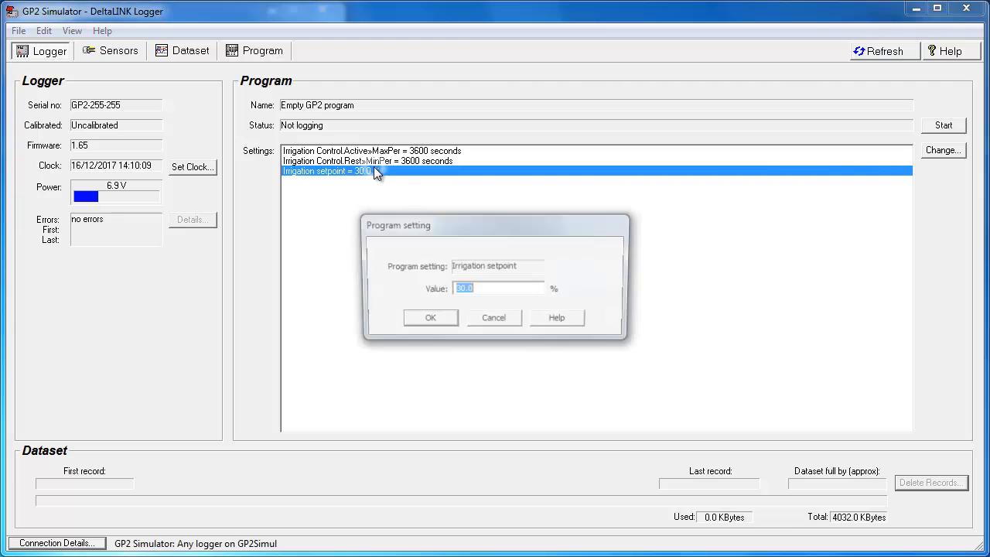
click(473, 319)
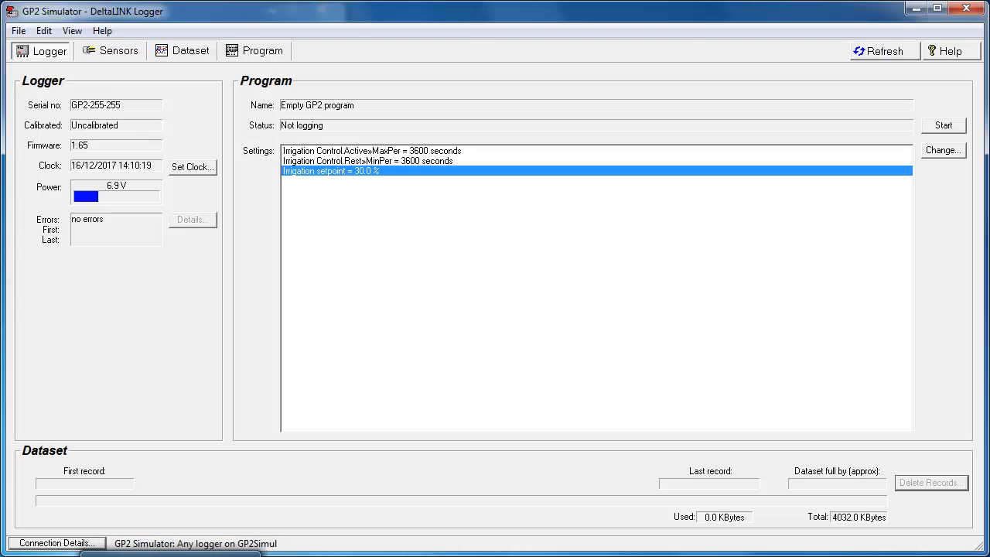
Restart the GP2 simulator and start logging with the current program.
click(172, 556)
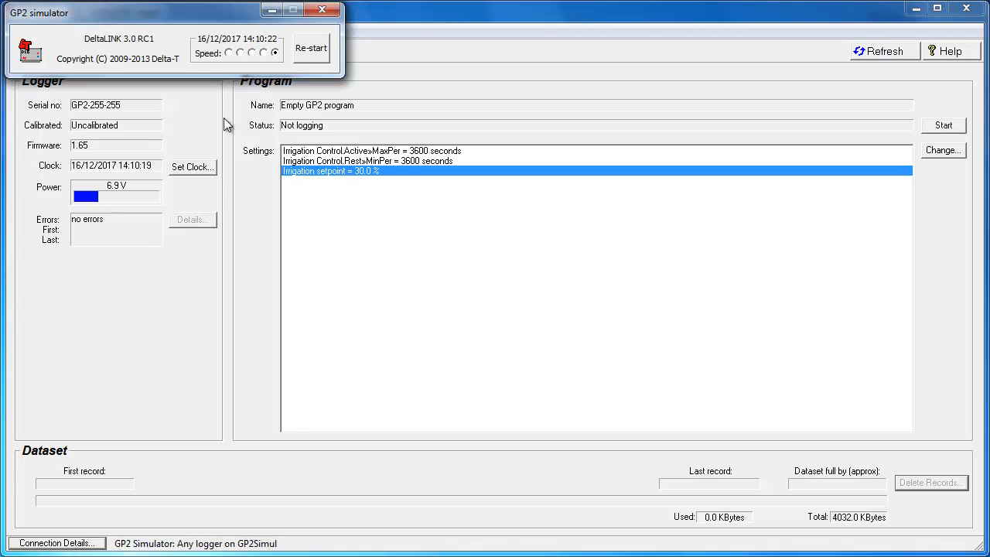
click(311, 51)
click(945, 126)
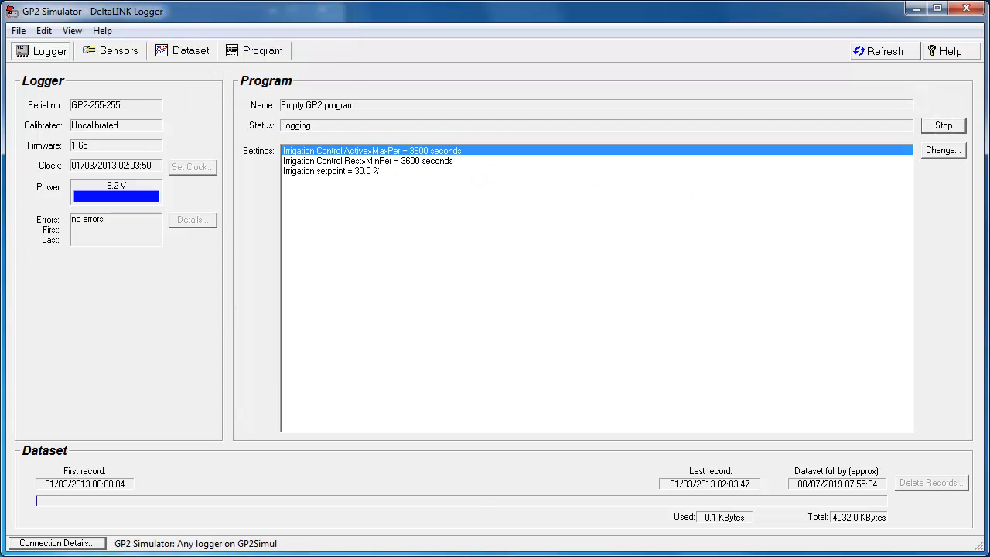
Slow the running GP2 simulator to the third of its five speeds and view the logged dataset.
click(180, 556)
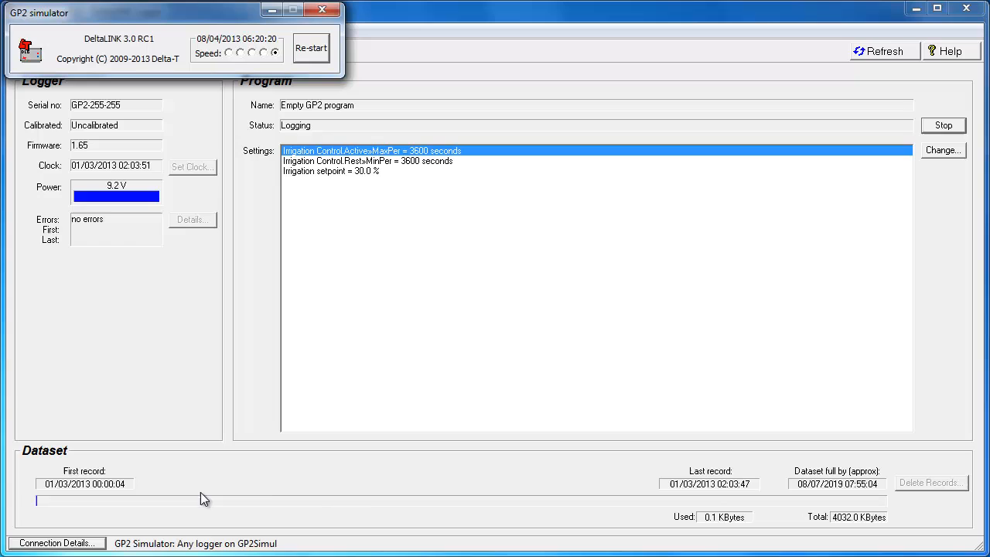
click(252, 52)
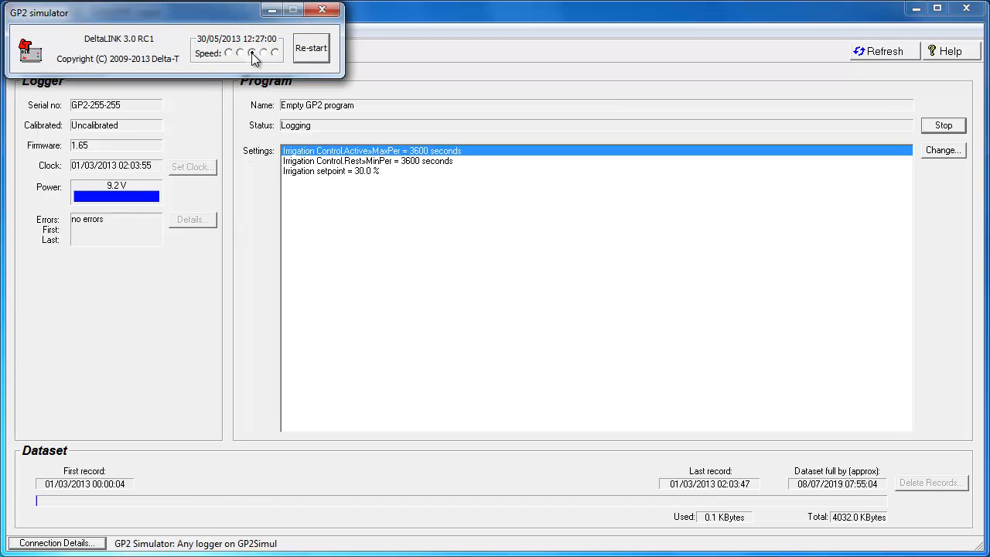
click(516, 47)
click(179, 53)
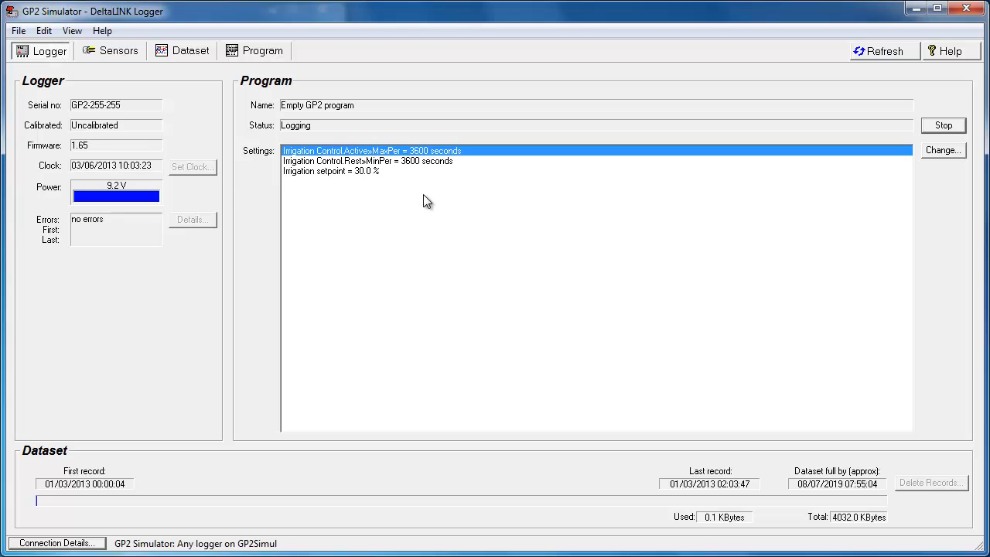
Set the Irrigation setpoint program setting to 28 % while the logger is running.
double_click(368, 172)
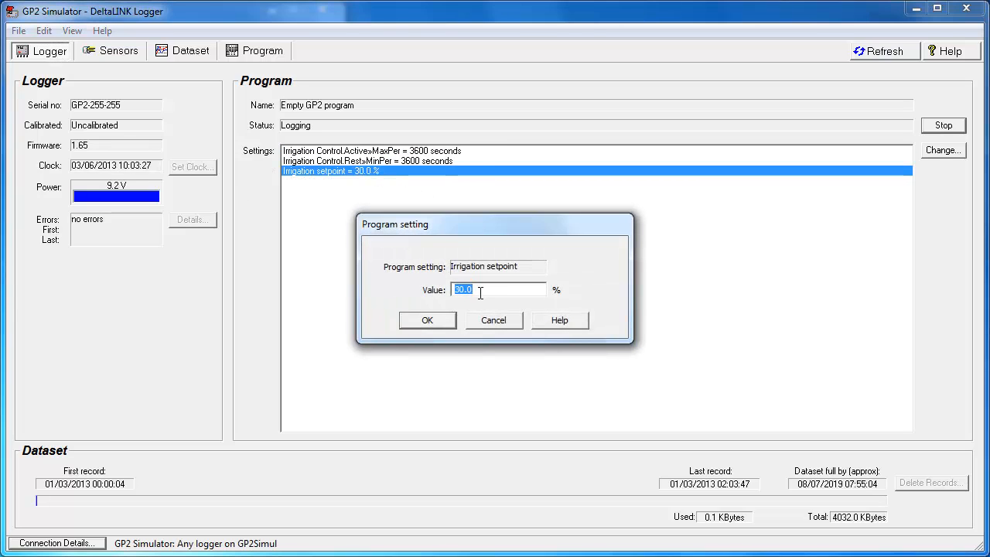
text(28)
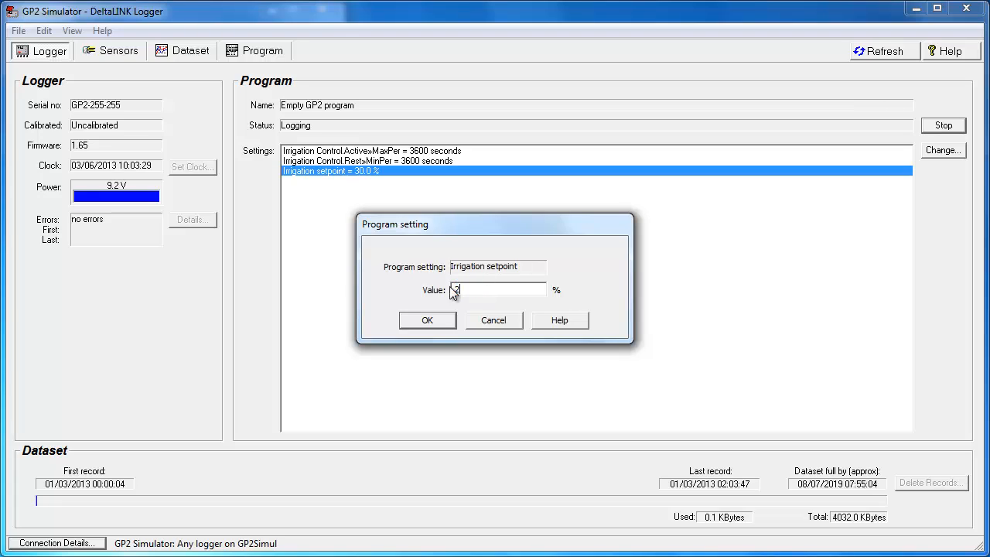
click(453, 323)
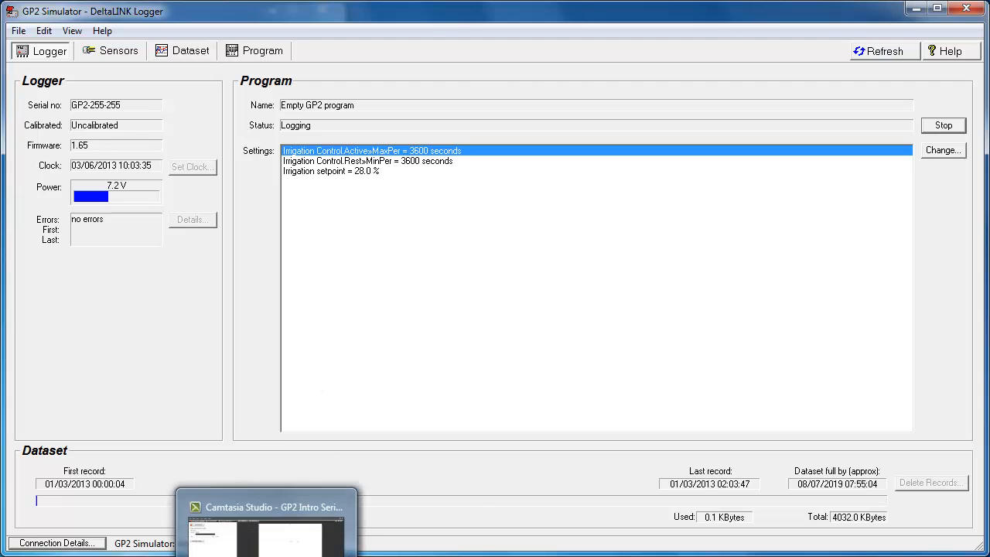
Run the simulation at its fastest speed, return it to the slowest, and view the dataset charts.
mouse_move(224, 556)
click(187, 556)
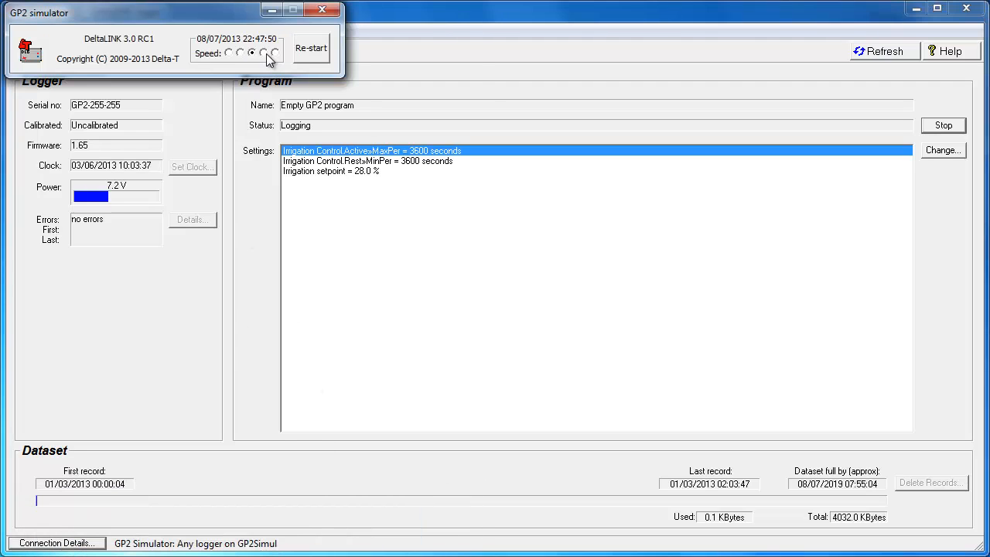
click(276, 53)
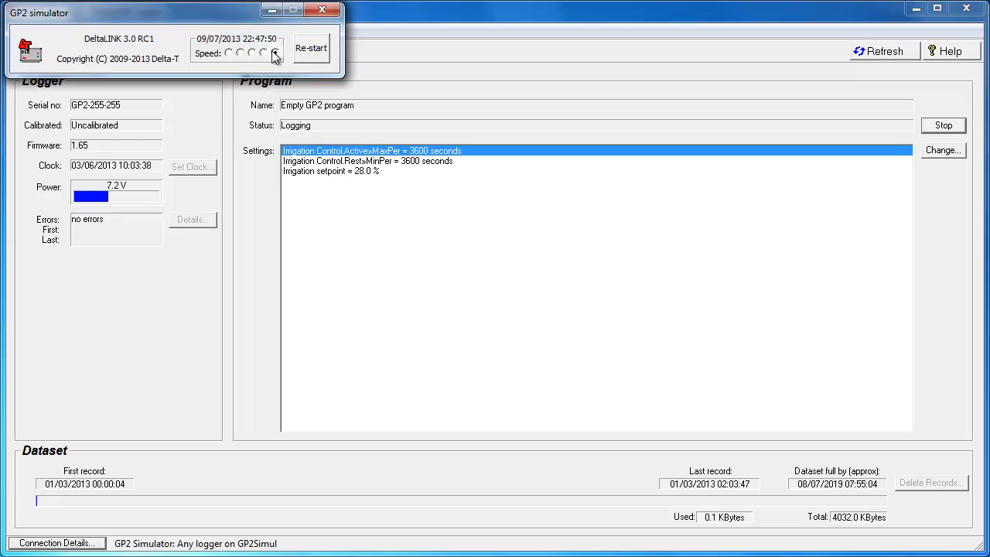
click(229, 53)
click(216, 100)
click(184, 50)
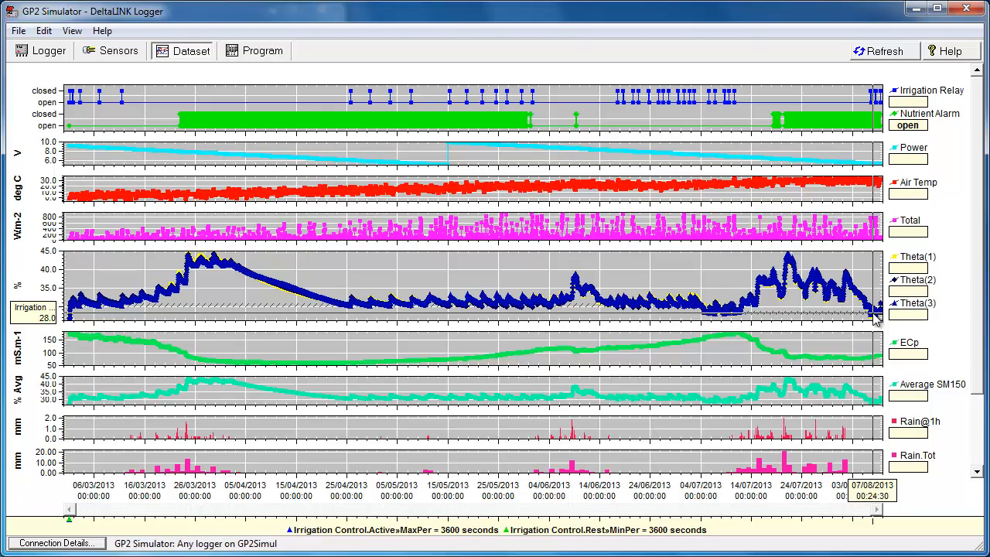
Stop logging and delete all stored dataset records from the logger.
click(48, 51)
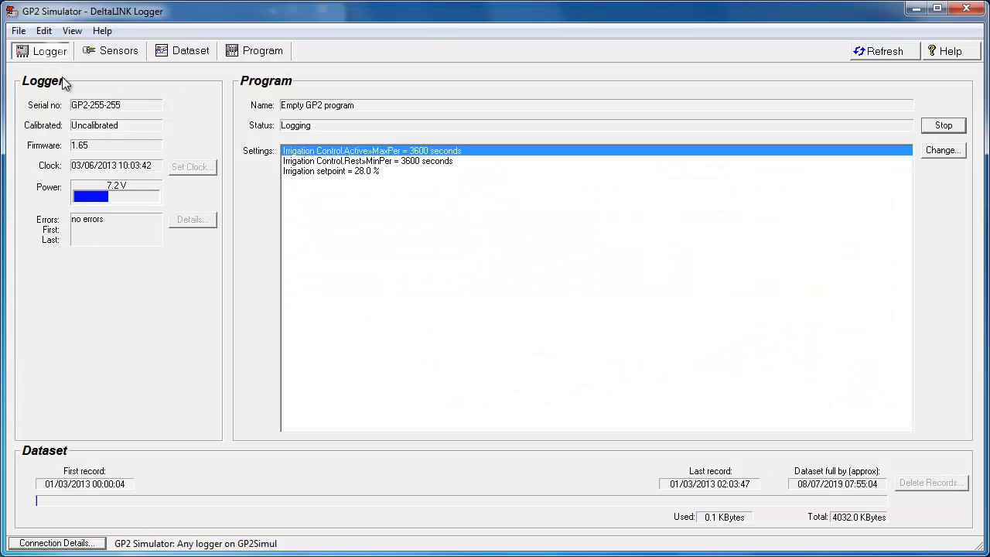
click(945, 125)
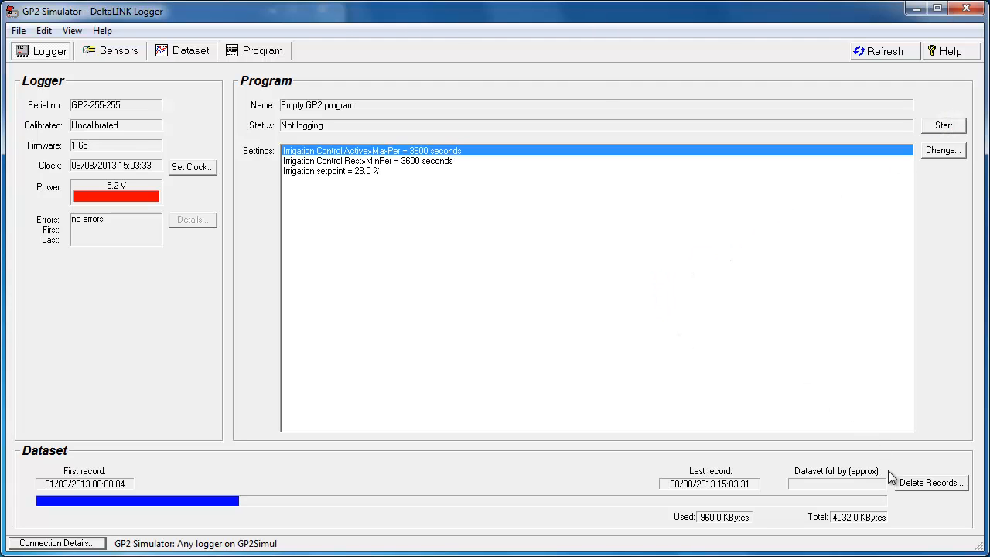
click(920, 482)
click(582, 237)
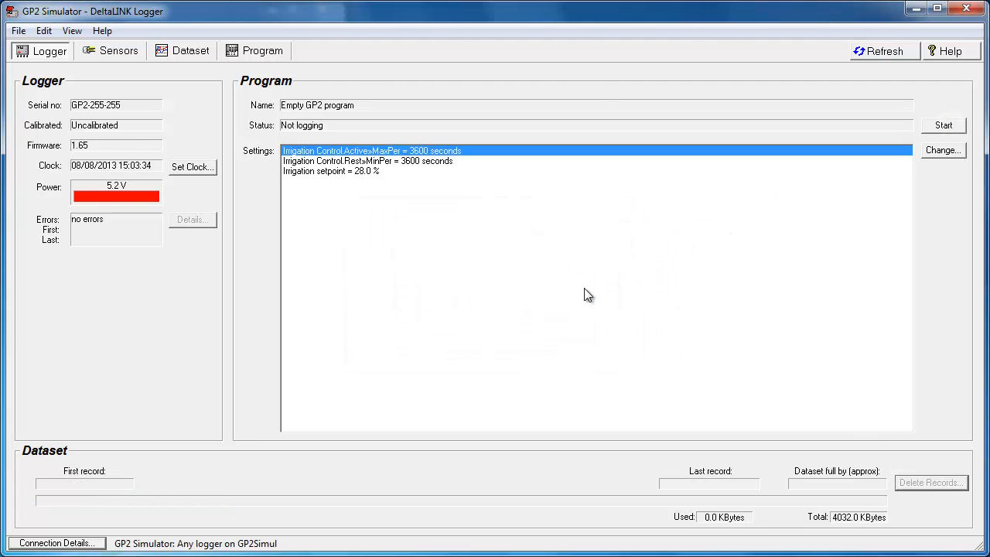
Make the logger program editable and add a new script with a repeat rate of 1 day.
click(241, 49)
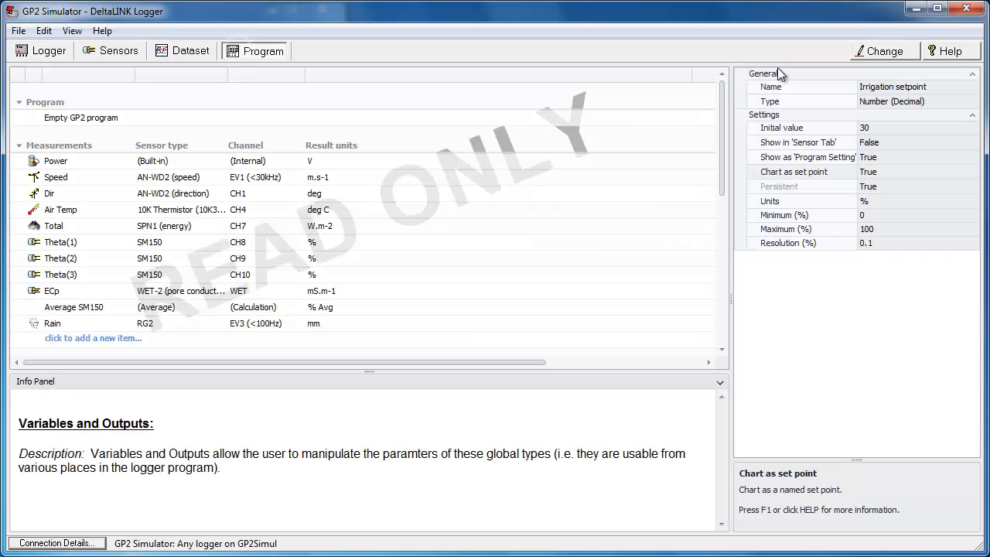
click(880, 51)
drag(724, 112, 727, 252)
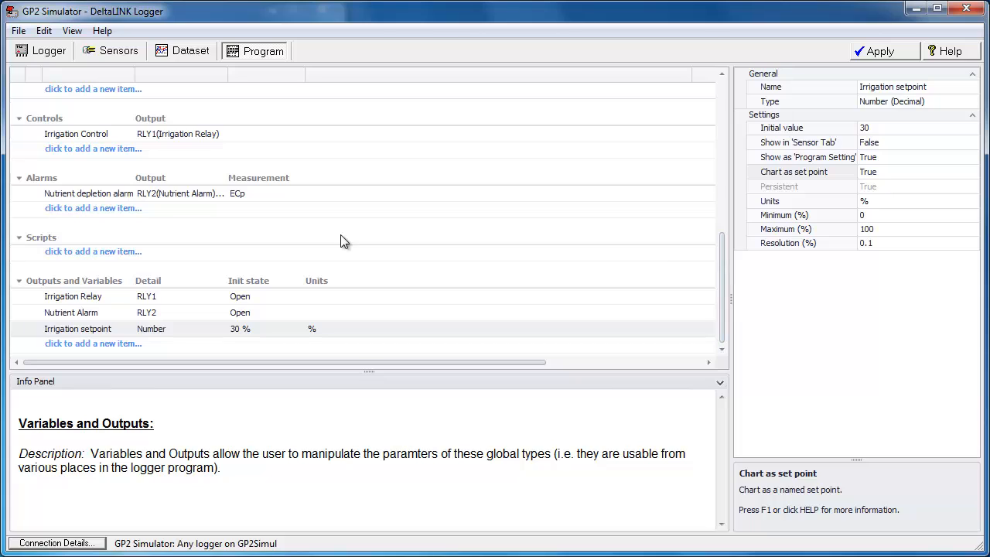
click(60, 252)
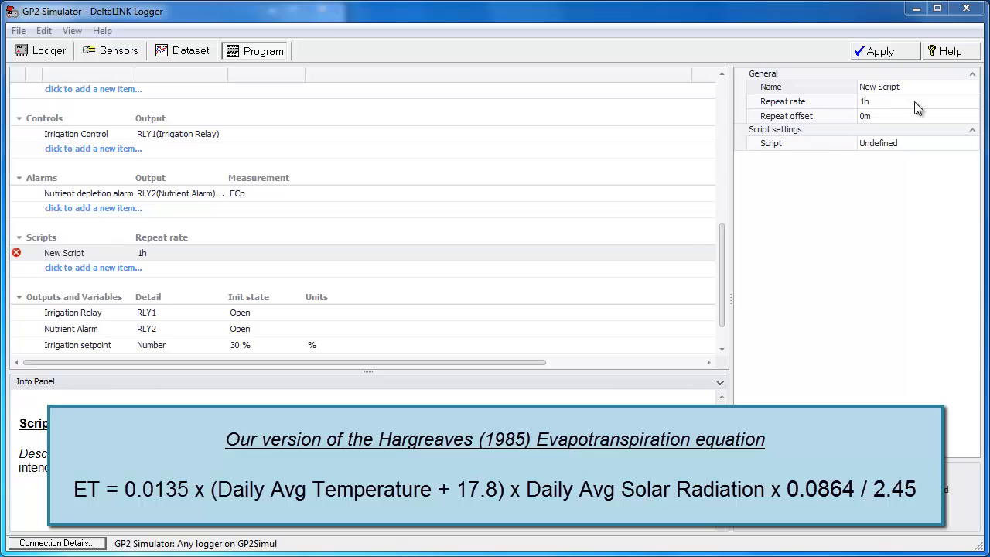
click(938, 101)
click(973, 101)
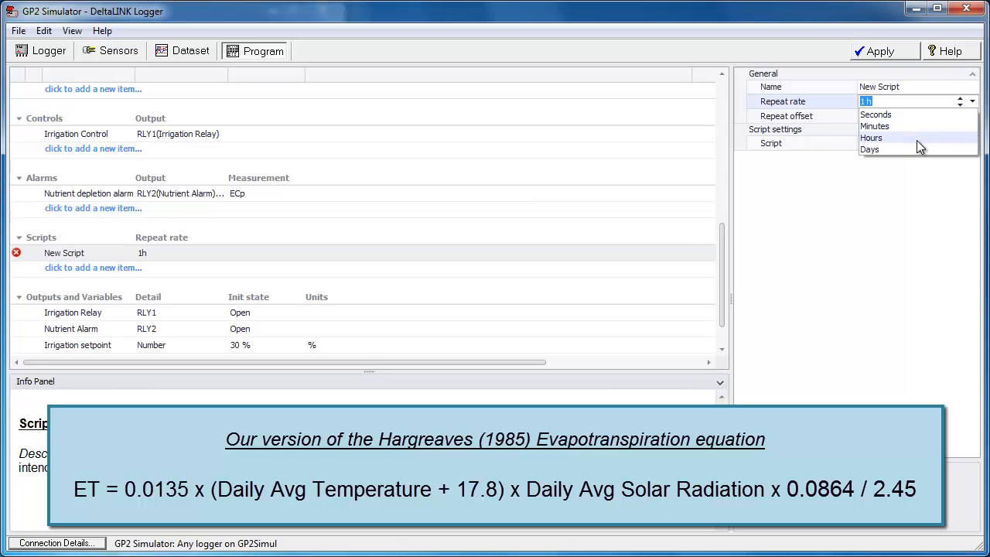
click(917, 148)
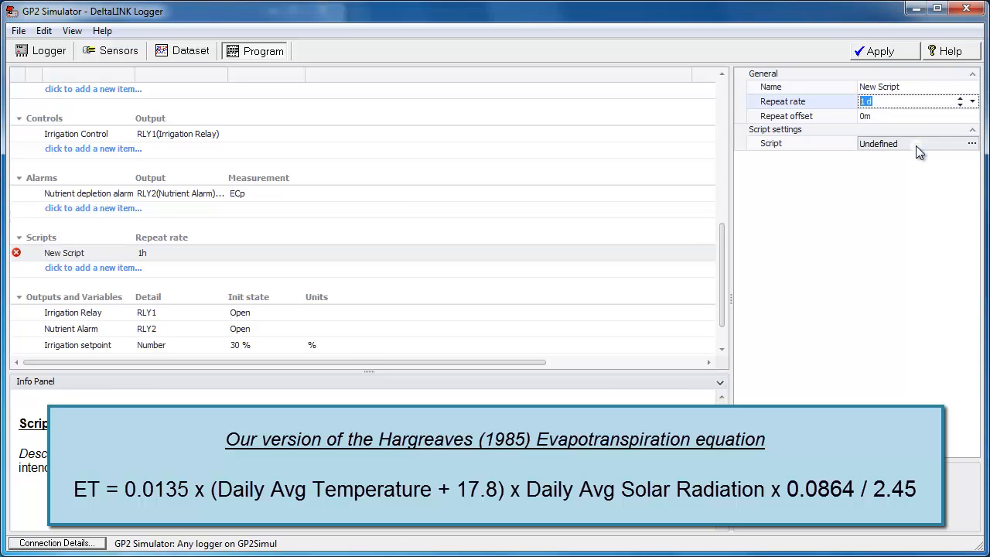
Rename the new script as "ET Calculation".
click(920, 87)
text(ET )
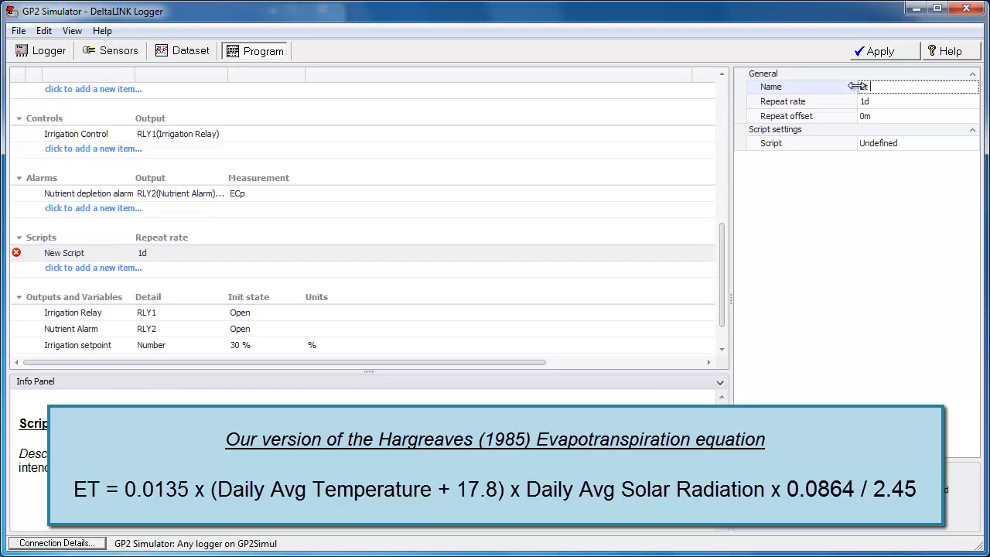
text(C)
key(BackSpace)
key(BackSpace)
key(BackSpace)
text(T CAlculation)
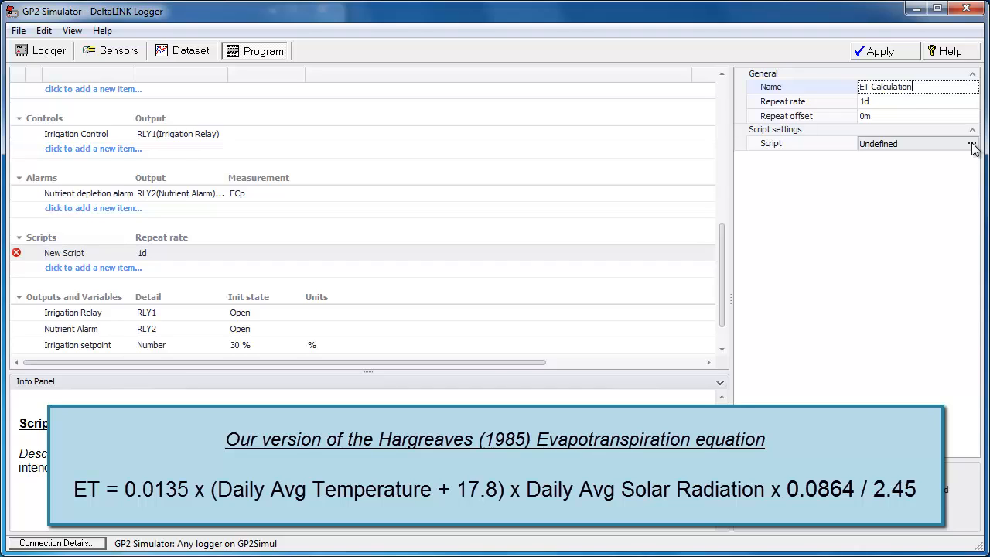
key(Return)
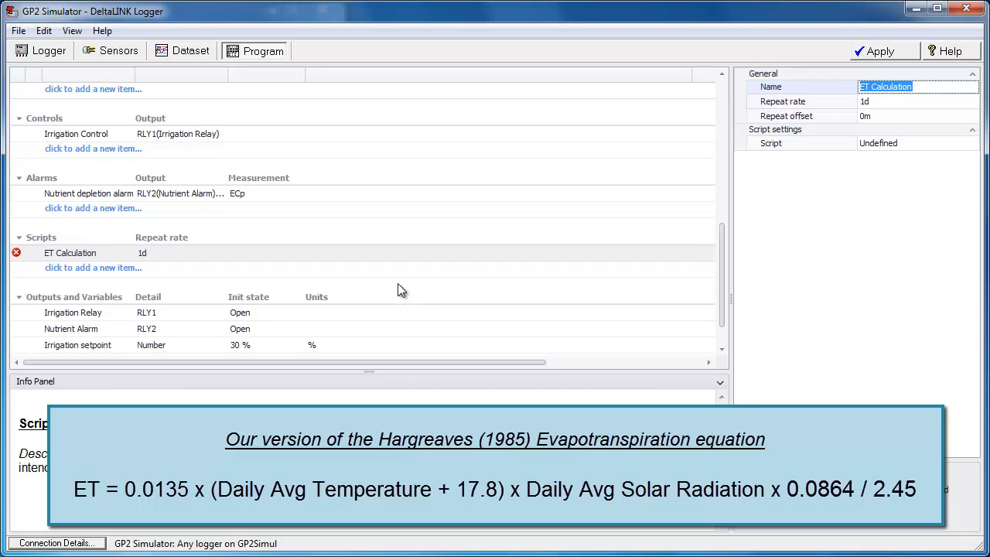
Open the ET Calculation script in the script editor and enlarge the editor window to fill most of the screen.
click(972, 143)
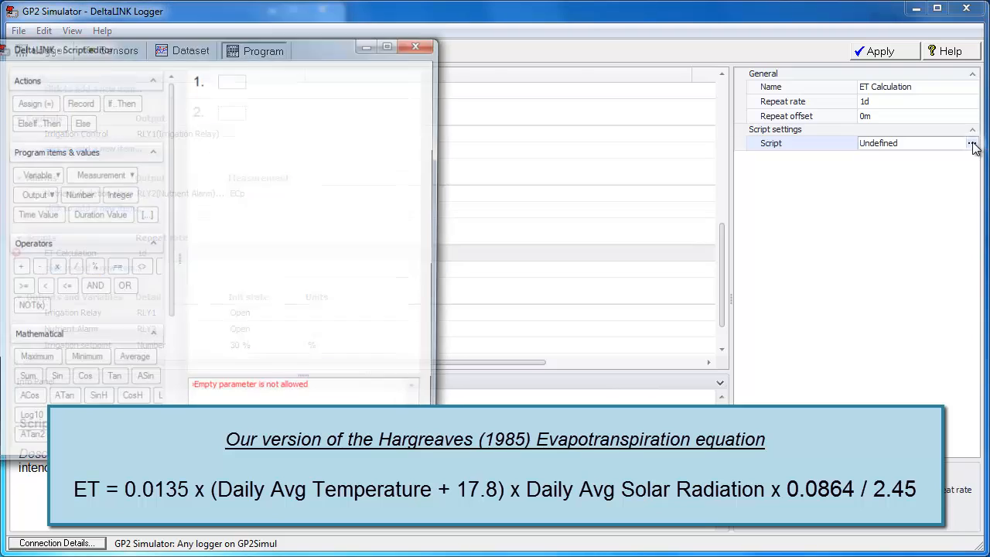
drag(248, 48, 335, 37)
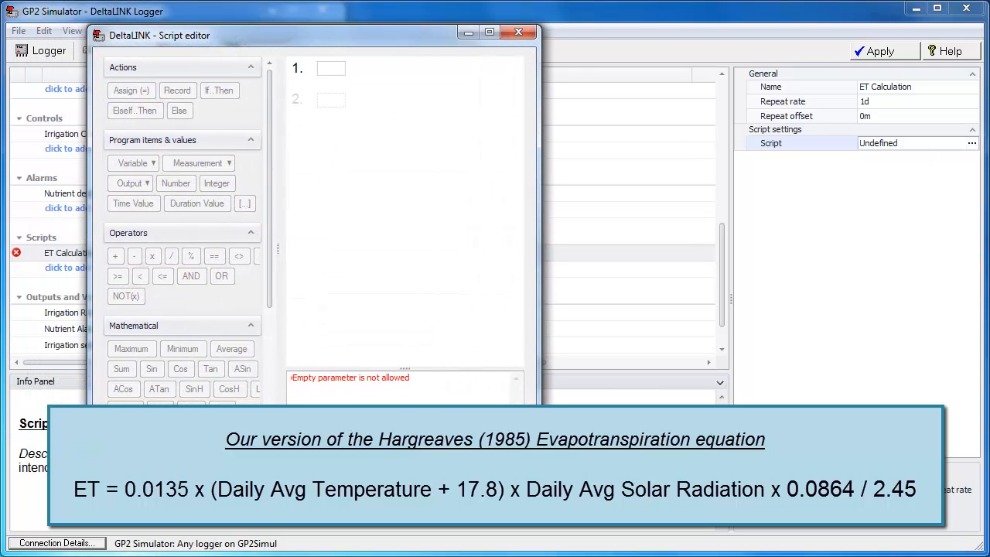
drag(540, 455, 978, 531)
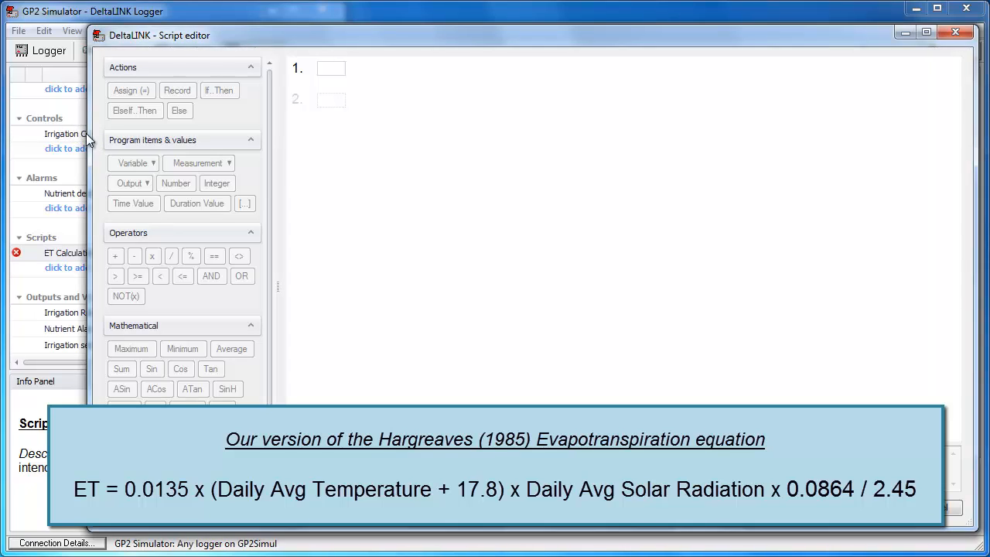
drag(88, 133, 36, 138)
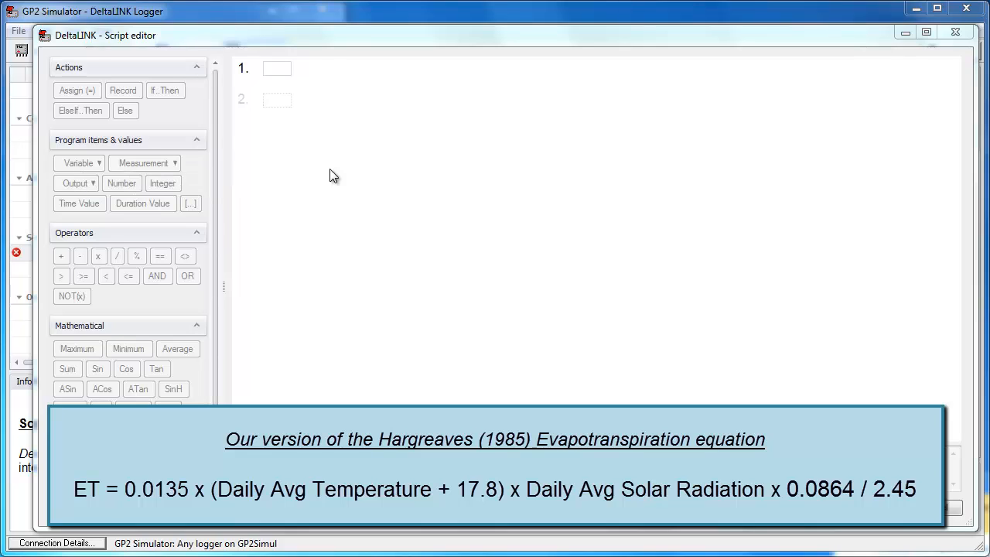
Add an assignment on line 1 of the script with a new variable named "ET Hargreaves" as its target.
click(271, 73)
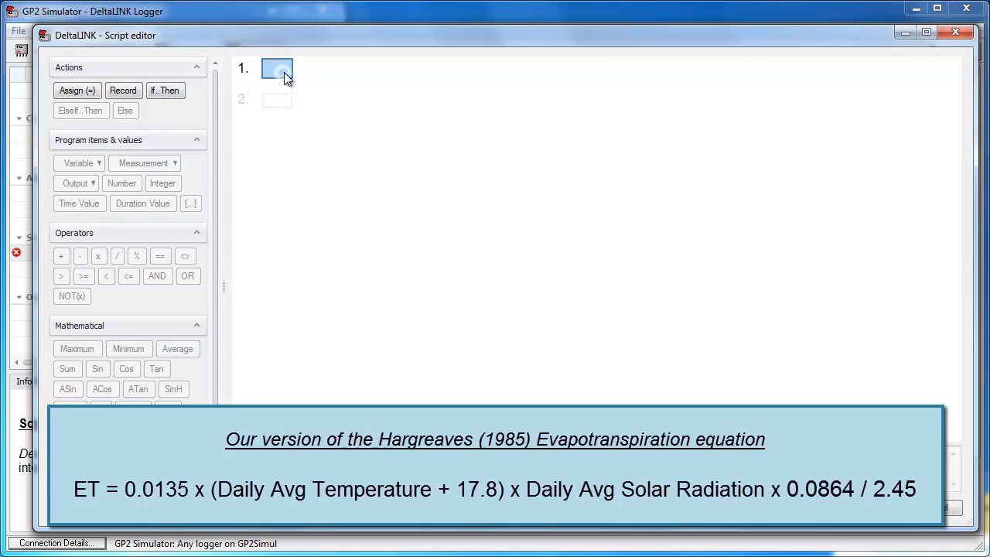
click(86, 95)
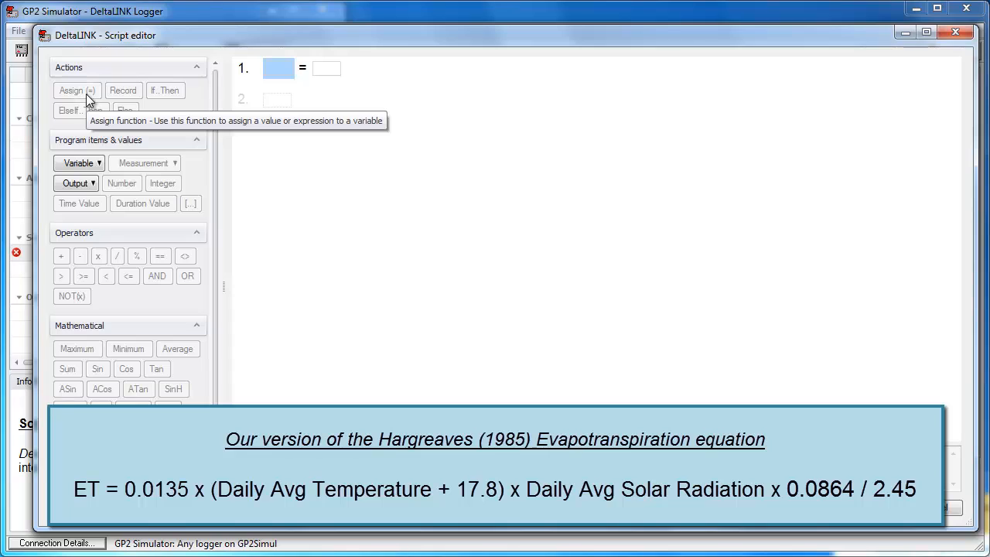
click(279, 75)
text(ET Ha)
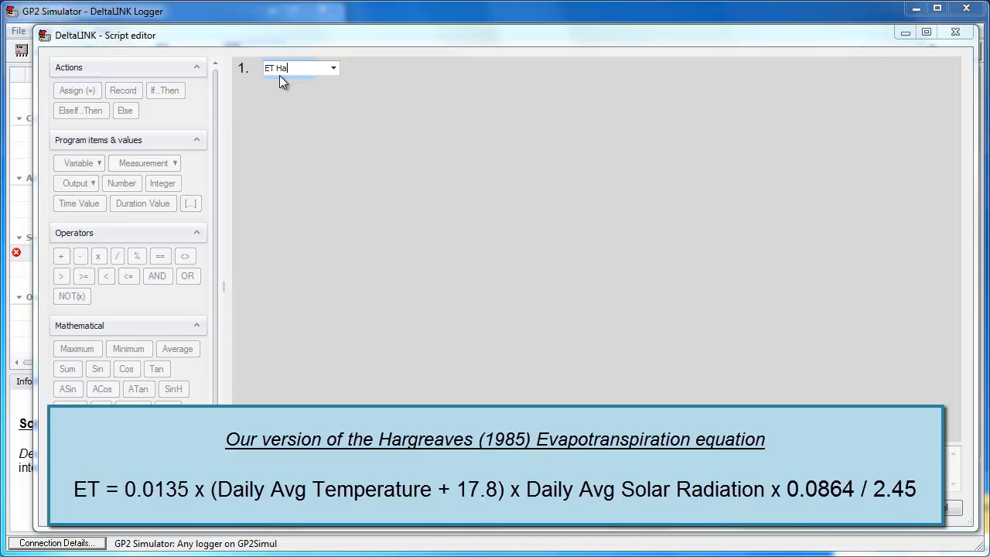
text(ves)
key(Return)
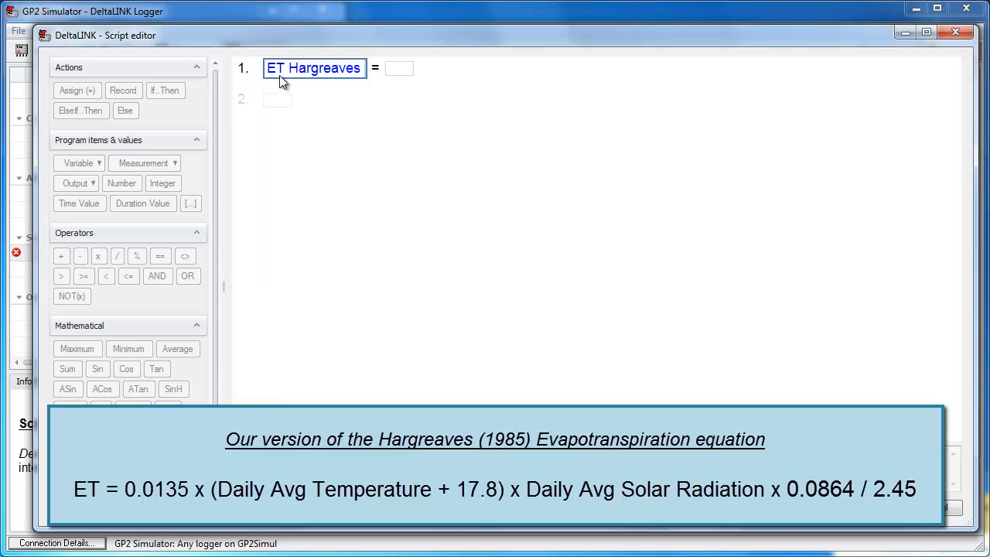
Enter the constant 0.0135 as the first term of the ET Hargreaves expression on line 1.
click(399, 71)
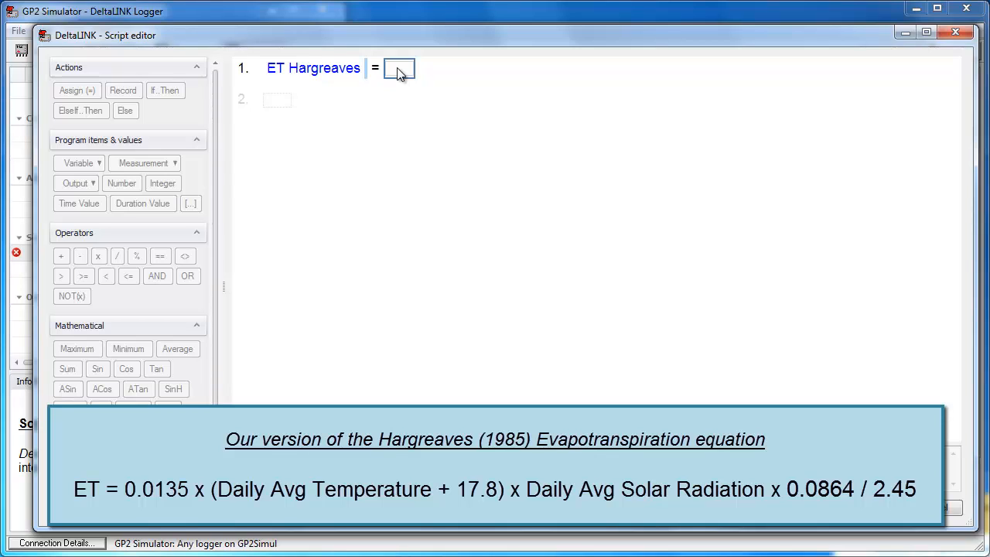
click(398, 70)
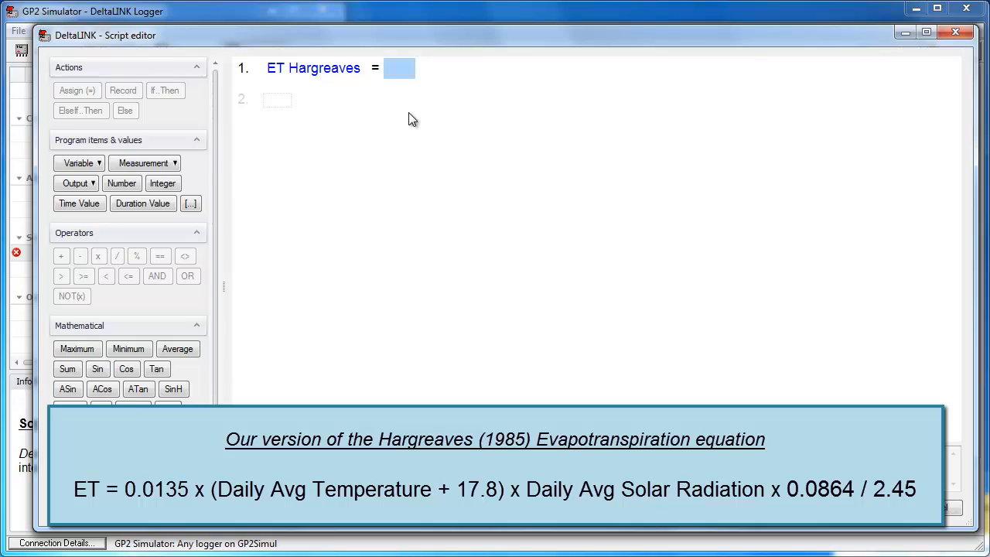
text(0.)
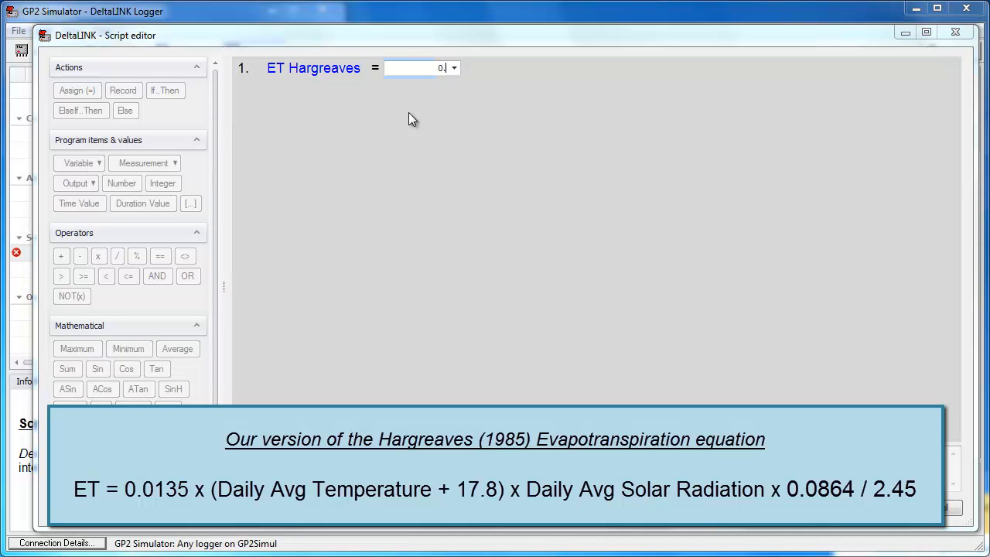
text(0135)
key(Return)
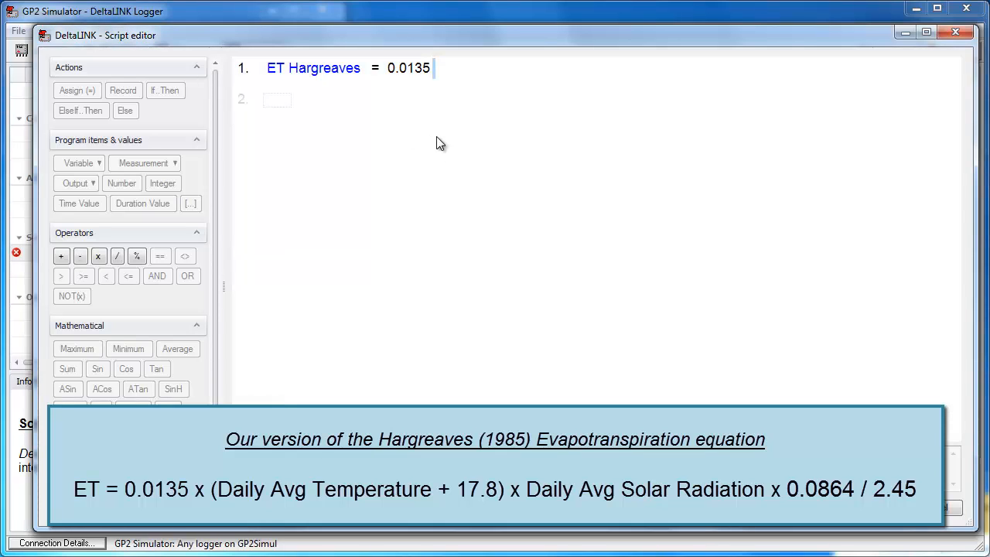
Multiply the expression by a bracketed sum of a new variable named "Daily Temp Average" and 17.8.
click(98, 260)
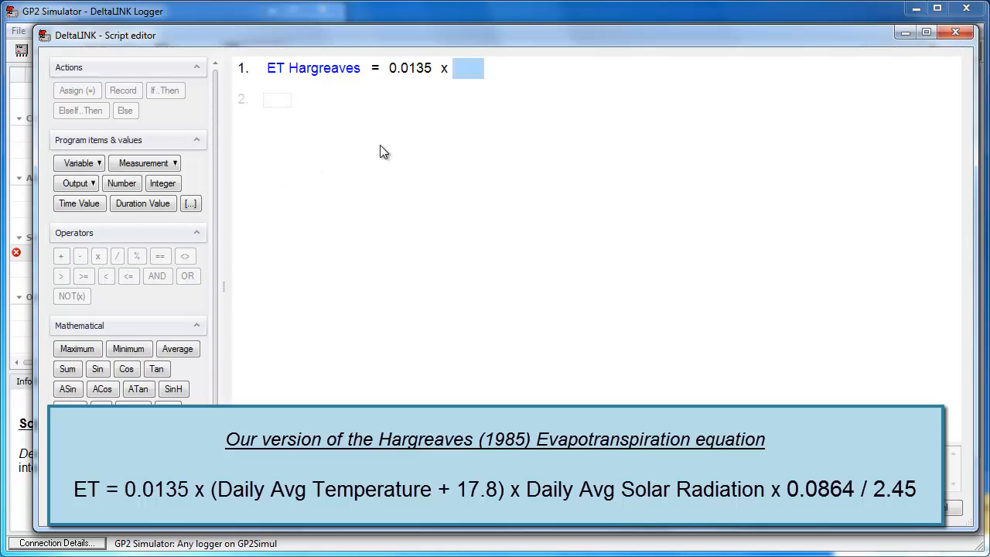
click(191, 203)
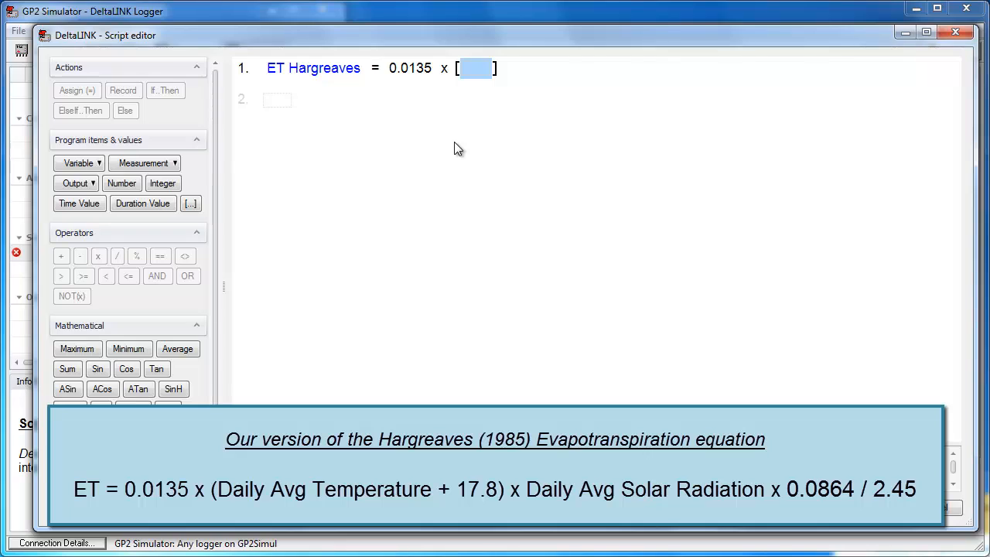
text(Daily Tem)
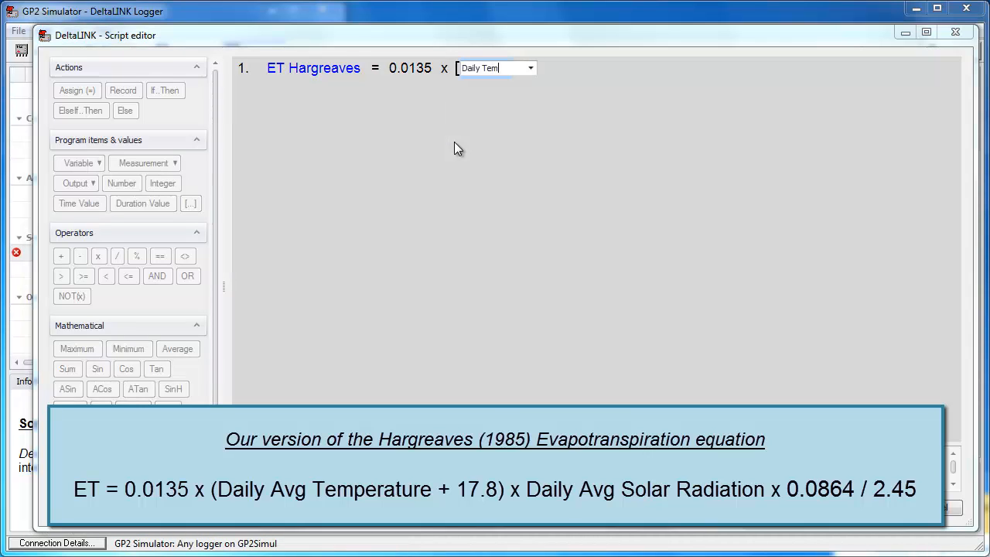
text(p Average)
key(Return)
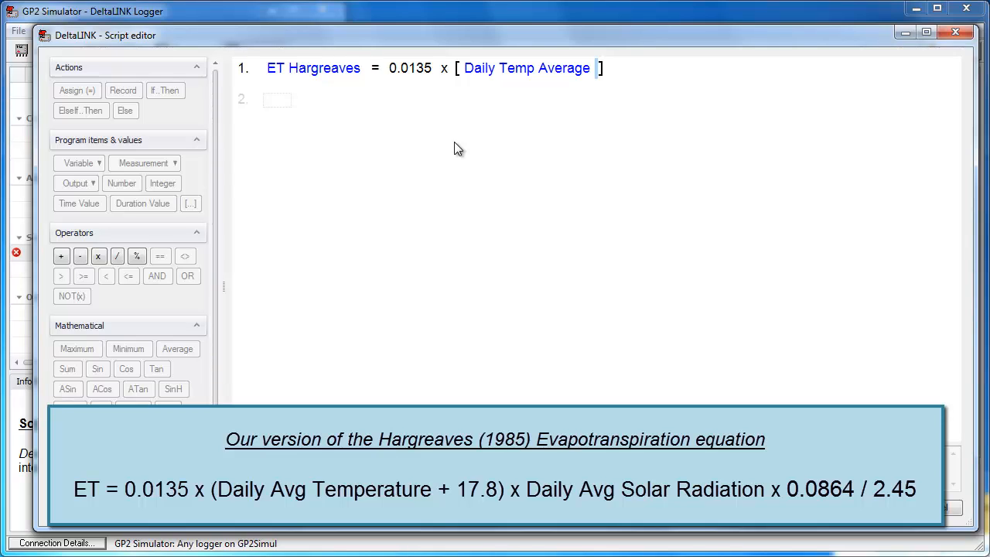
text(+ )
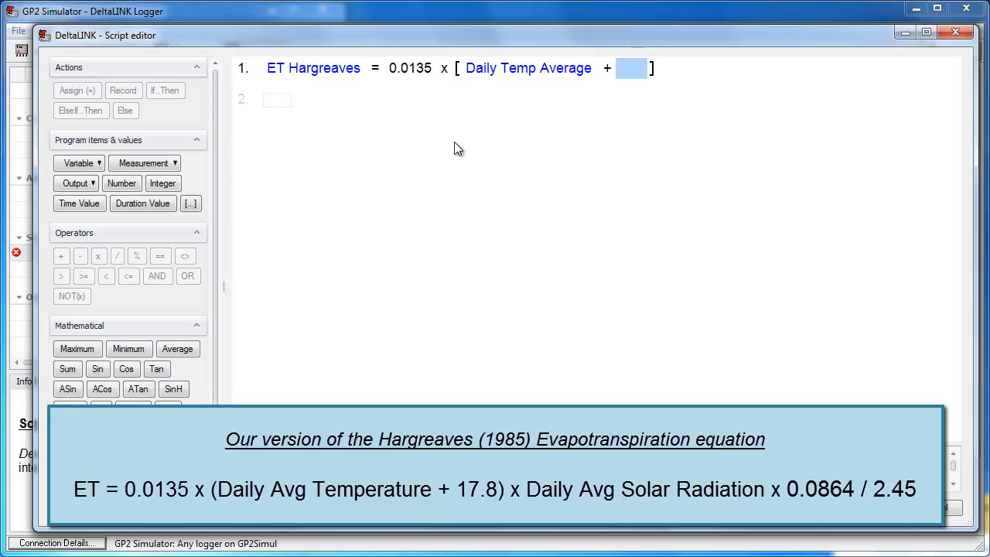
text(17.8)
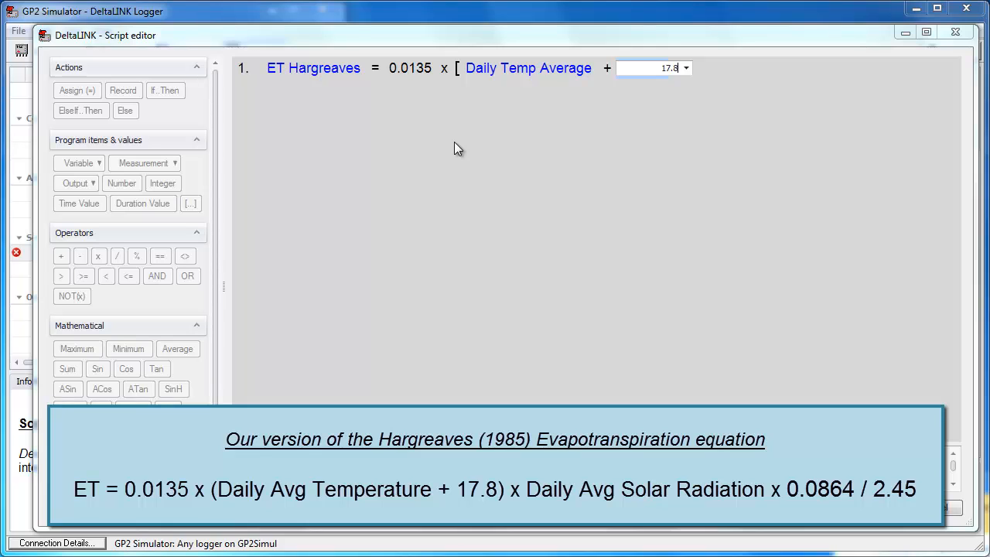
key(Return)
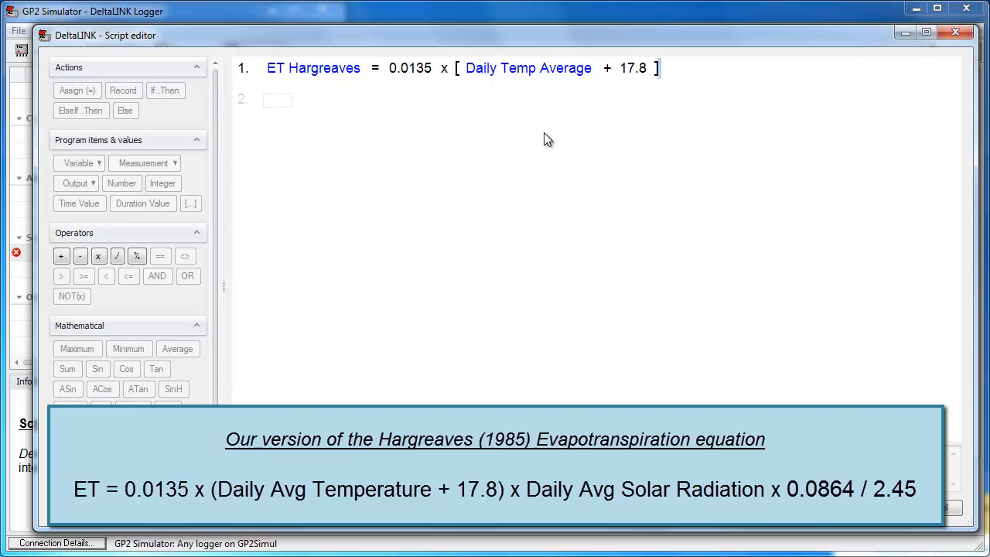
Multiply the bracketed term by a new variable named "Daily Solar Average".
click(99, 258)
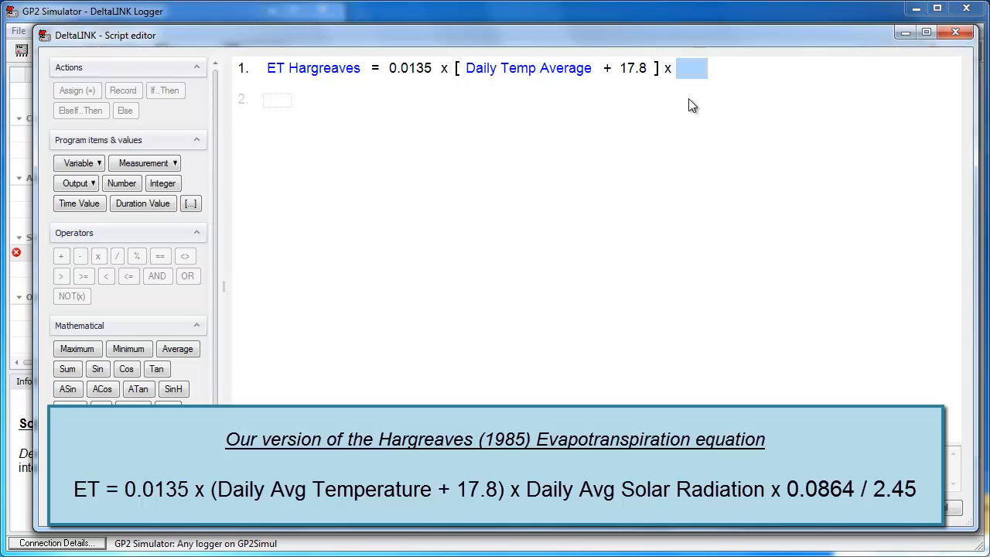
text(Daily)
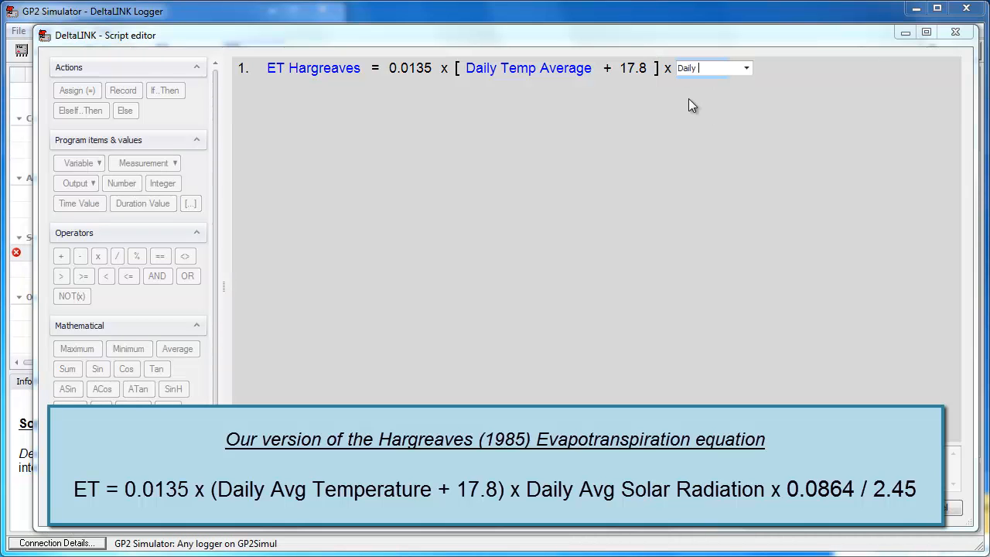
text( Solar Av)
text(erage)
key(Return)
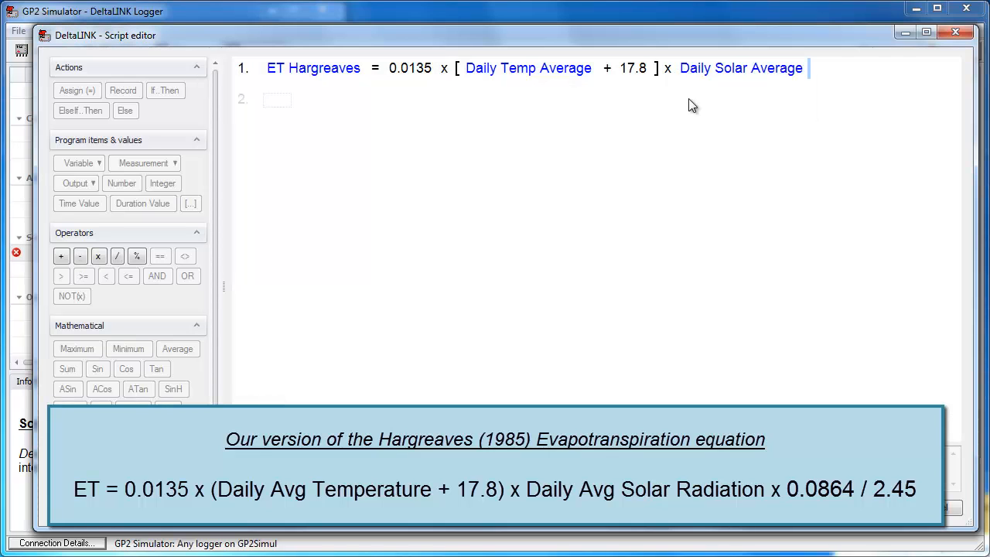
Complete the line 1 expression by multiplying by 0.0864 and dividing by 2.45.
text(*)
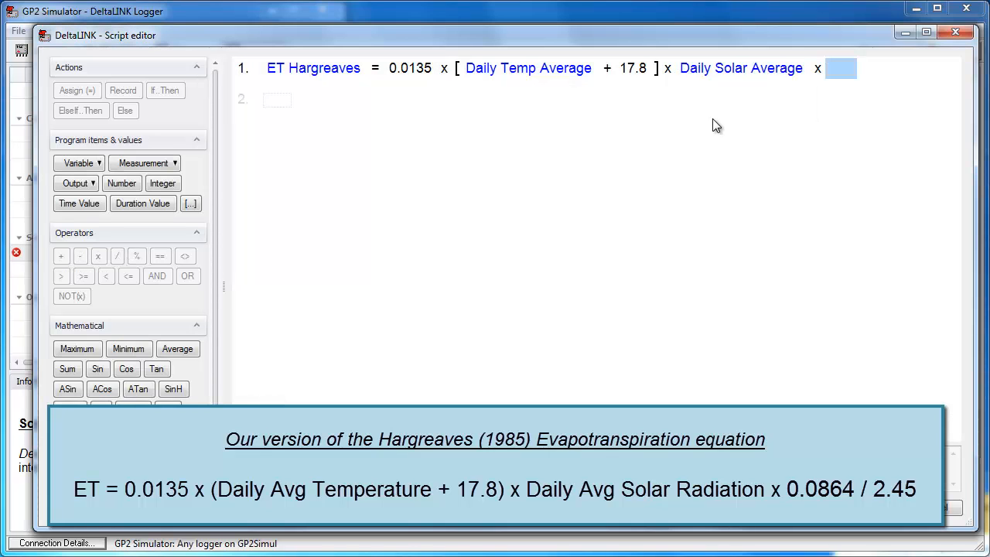
text(0.)
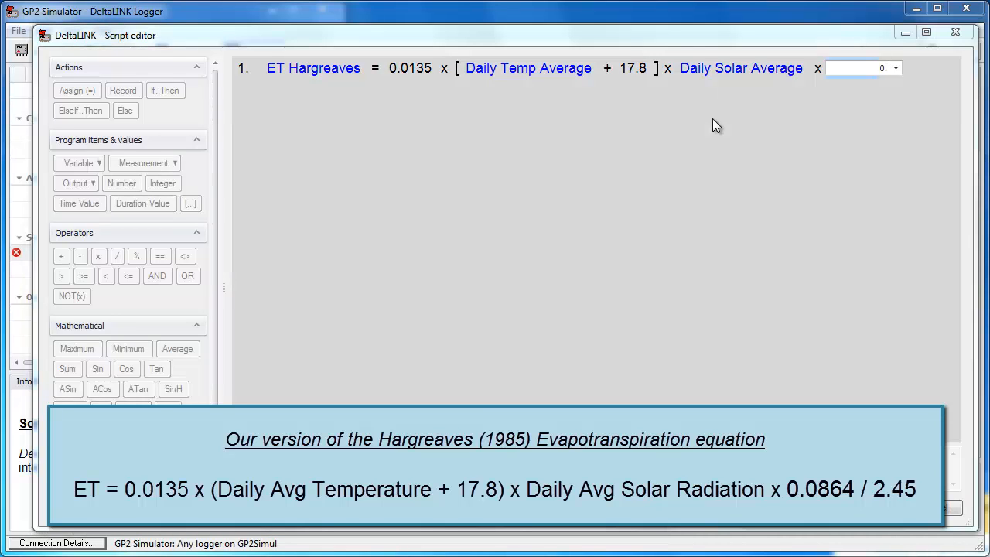
text(0864)
key(Return)
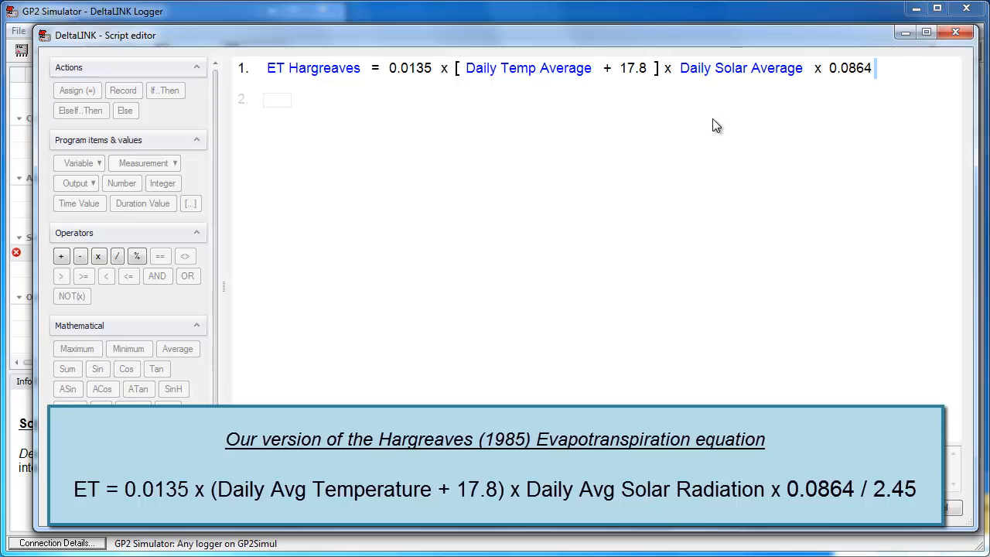
text(/ )
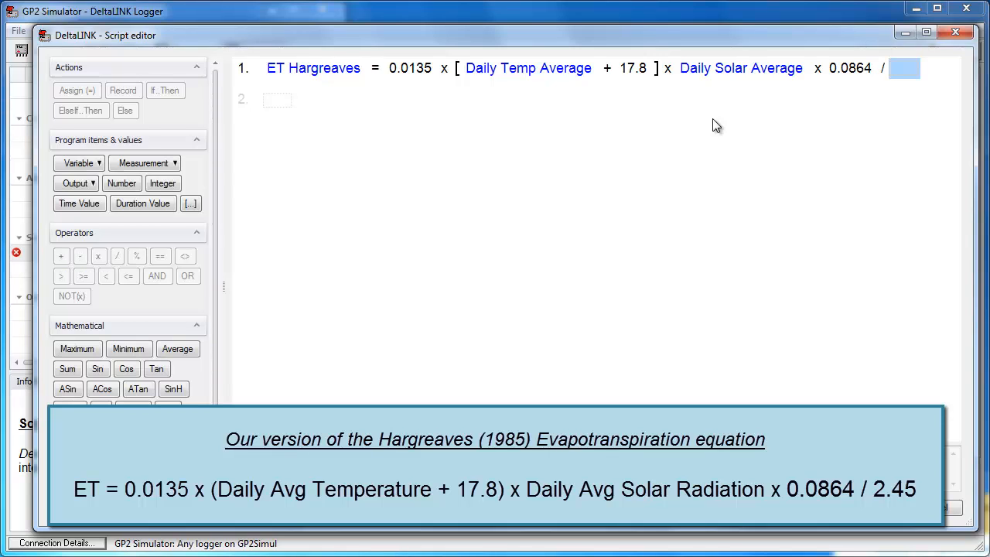
text(2.45)
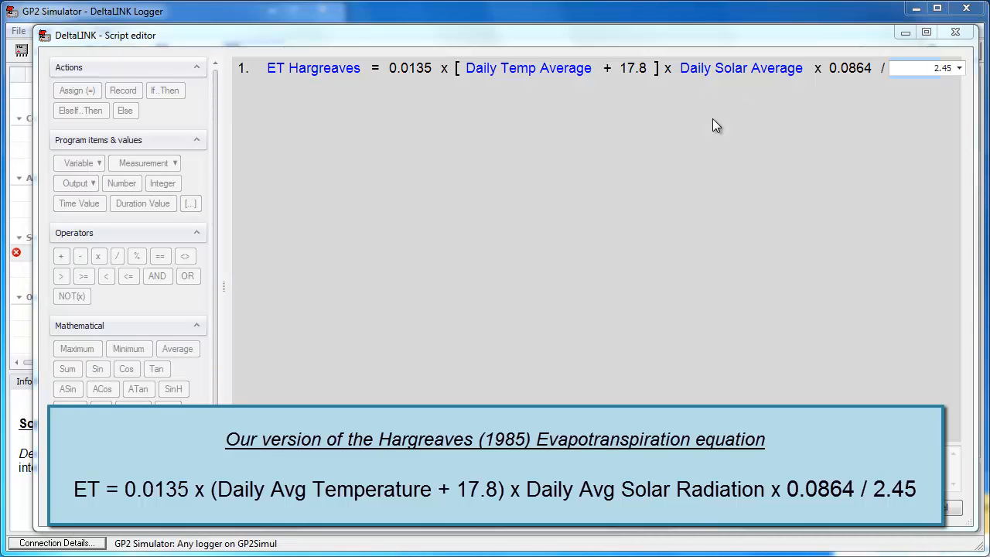
key(Return)
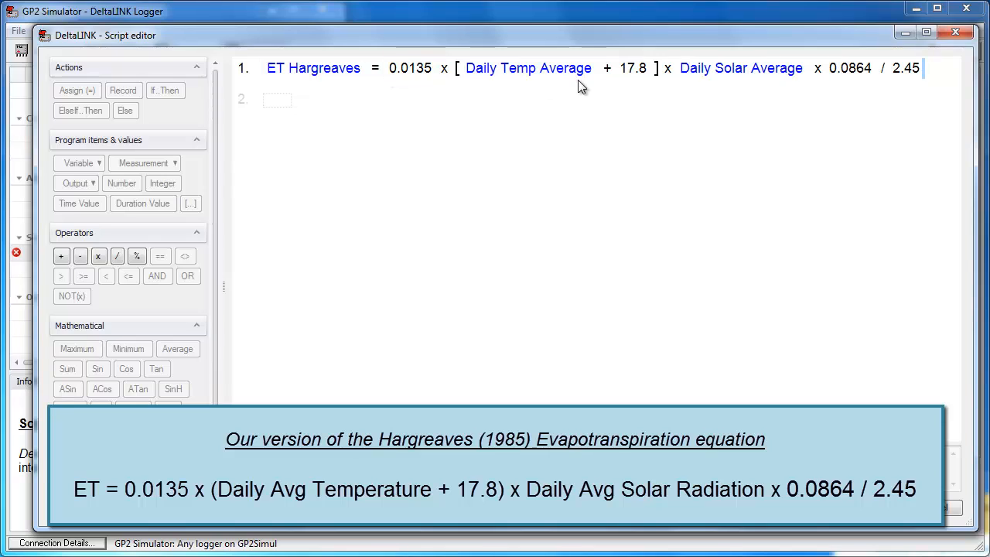
Inspect how the 17.8 term can be edited and which variables are available to replace it.
click(628, 70)
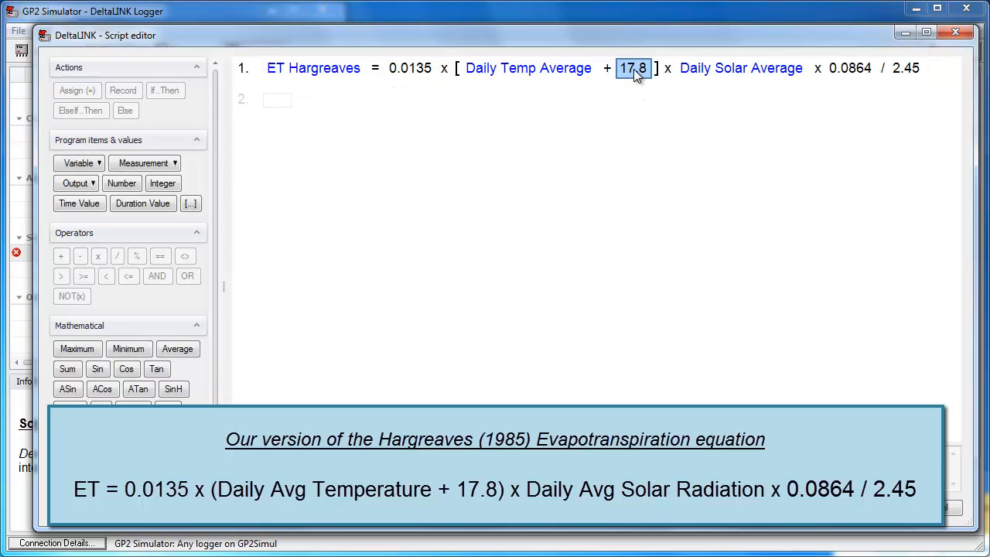
click(634, 69)
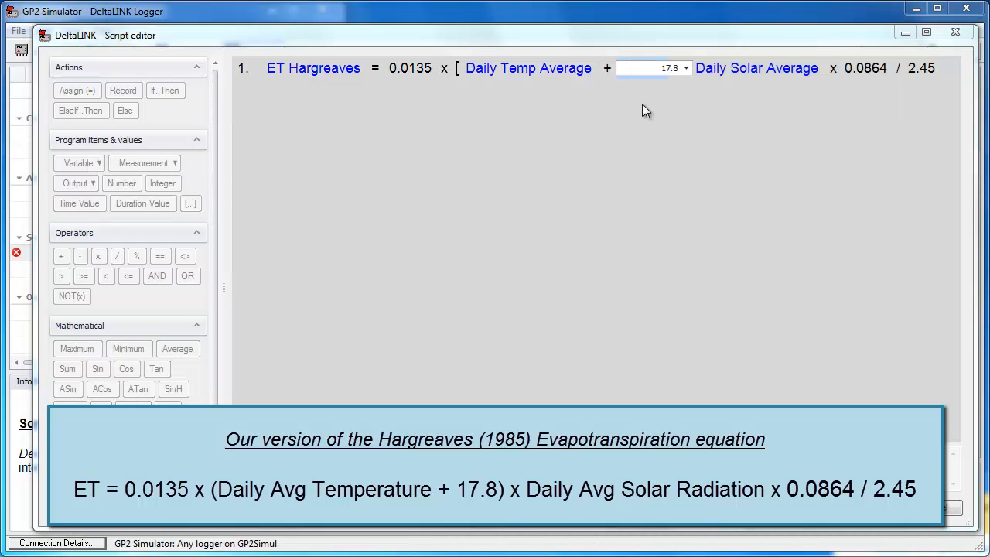
key(Return)
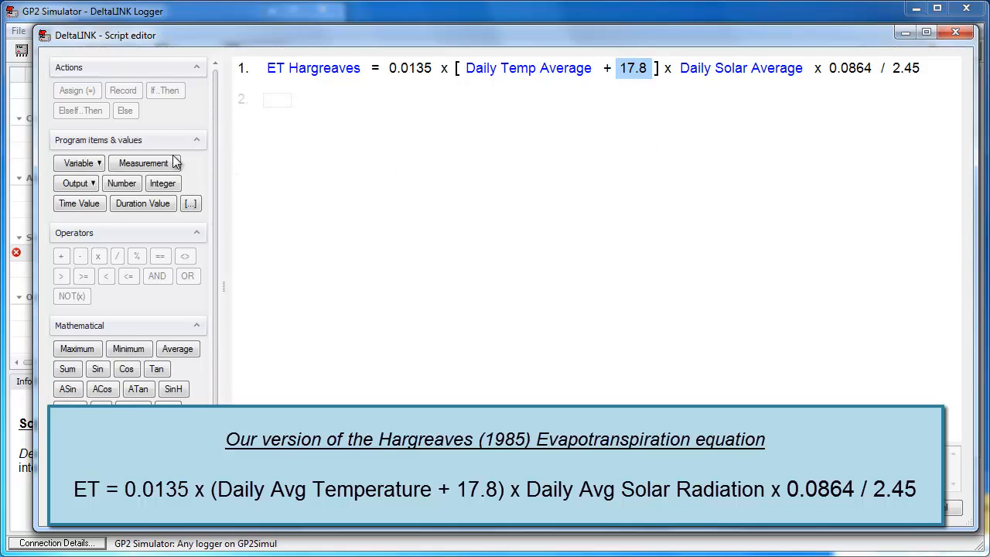
click(84, 163)
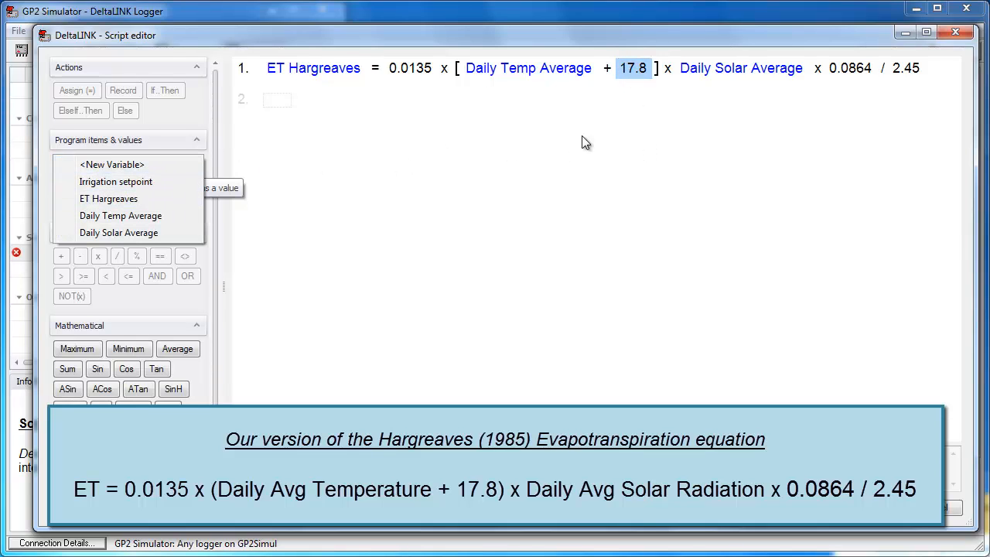
click(648, 129)
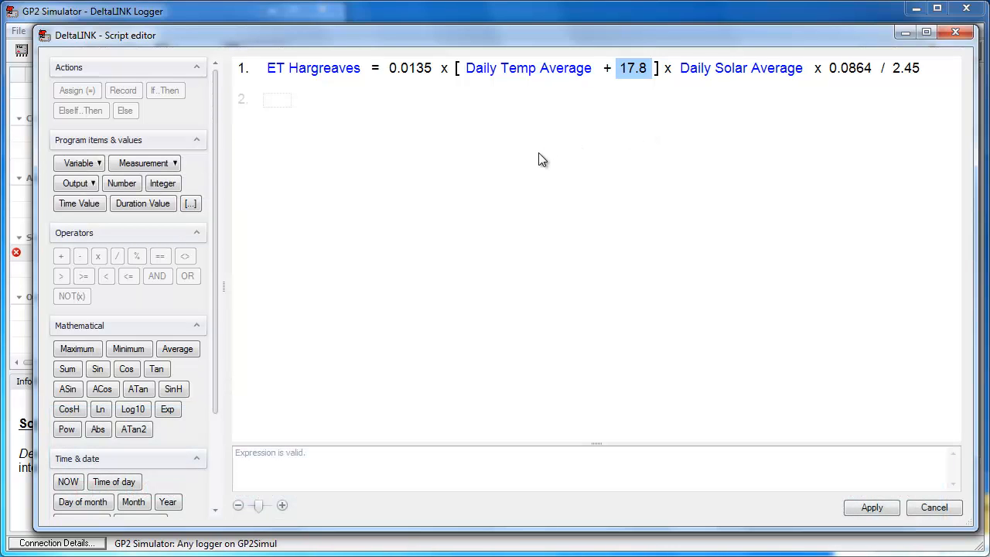
Add a Record action for the ET Hargreaves variable on line 2 and apply the script.
click(279, 104)
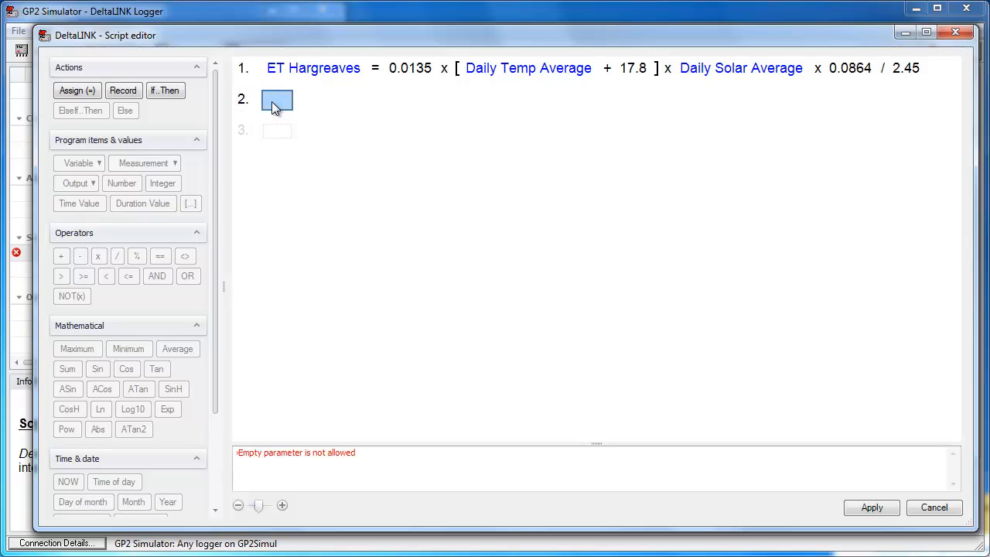
click(117, 86)
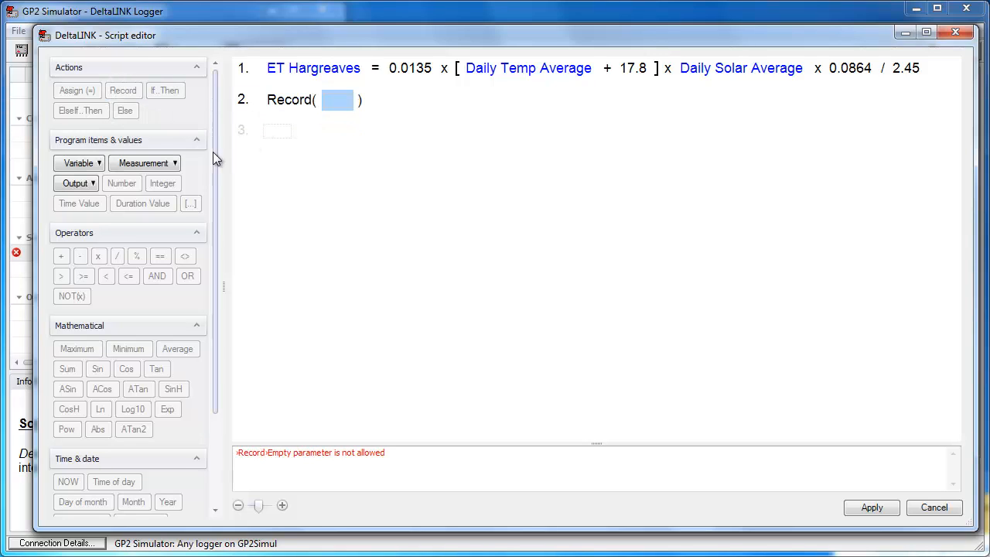
click(97, 164)
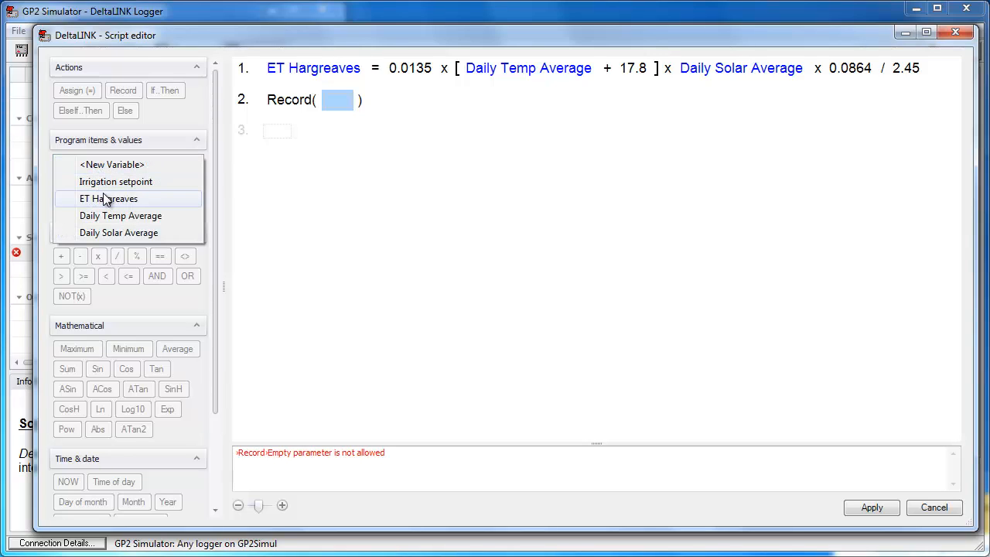
click(107, 198)
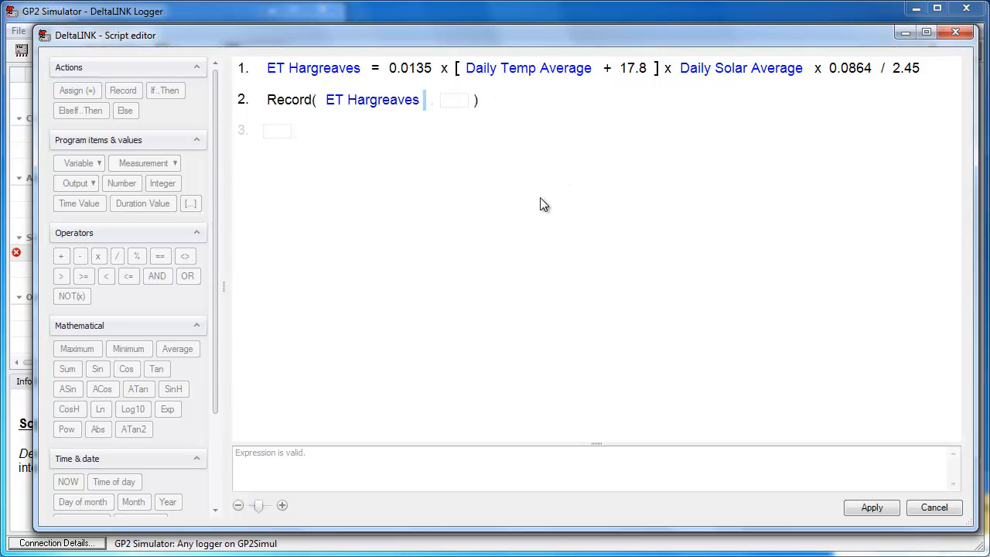
click(855, 508)
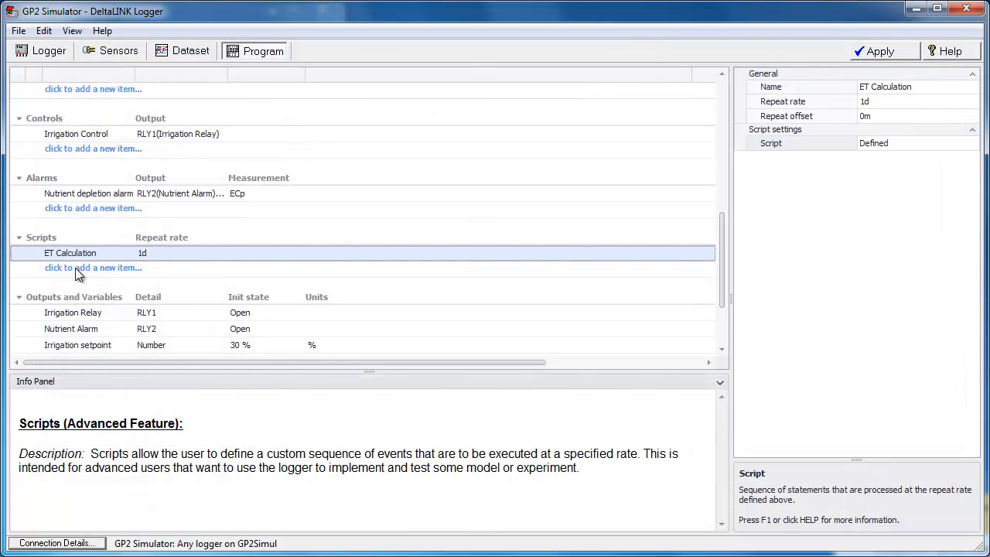
Add a second script, move it above ET Calculation, and name it "Totaliser".
click(75, 268)
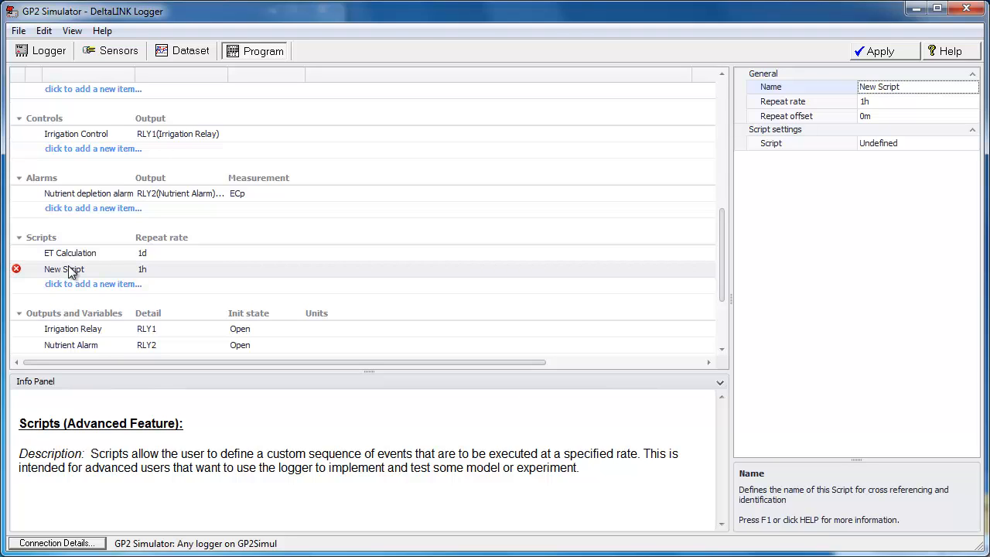
drag(73, 271, 73, 251)
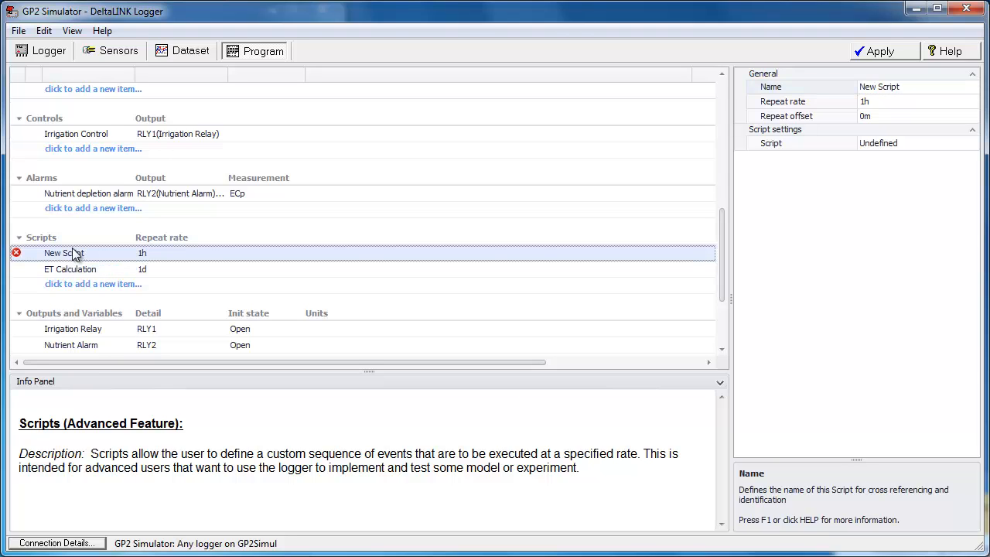
drag(864, 95, 861, 96)
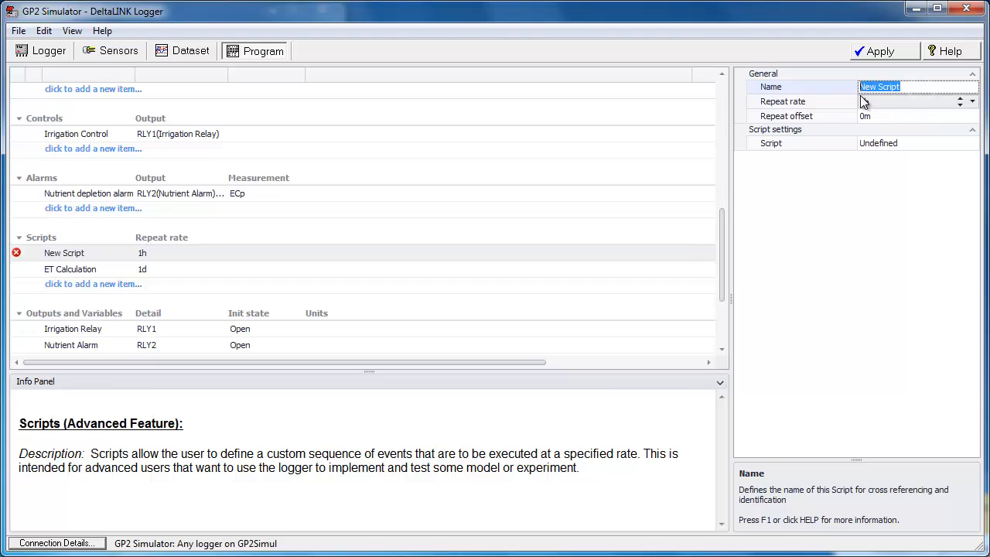
text(Totaliser)
Set the Totaliser script's repeat rate to 5 minutes.
click(865, 102)
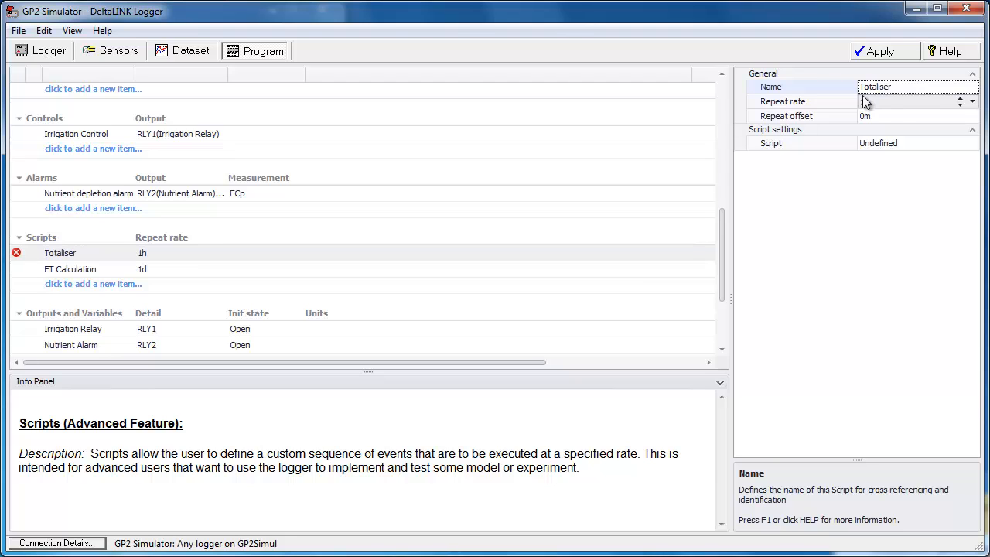
click(976, 101)
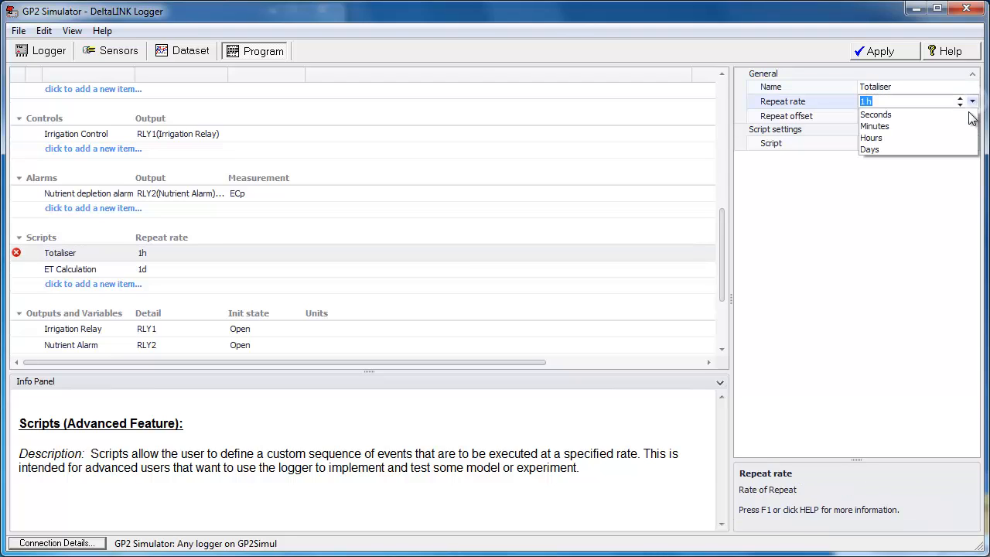
click(966, 118)
text(5m)
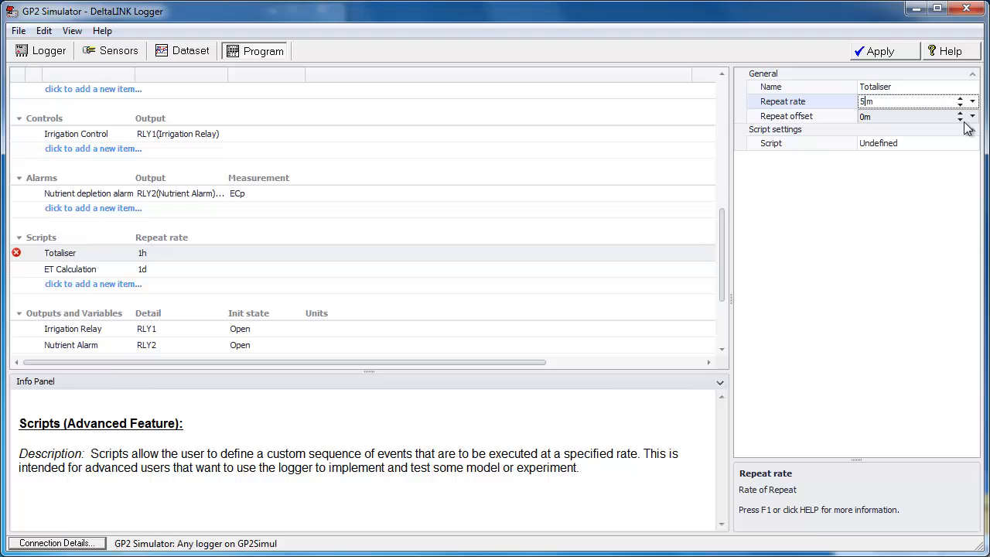
Open the Totaliser script for editing and start line 1 as an assignment to a new variable named "Daily Temp Total".
mouse_move(974, 146)
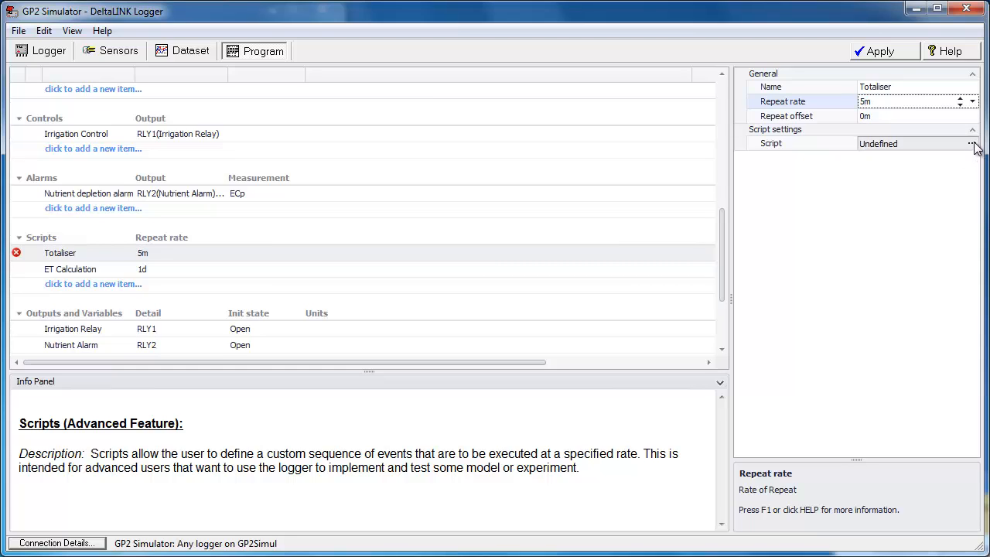
click(972, 144)
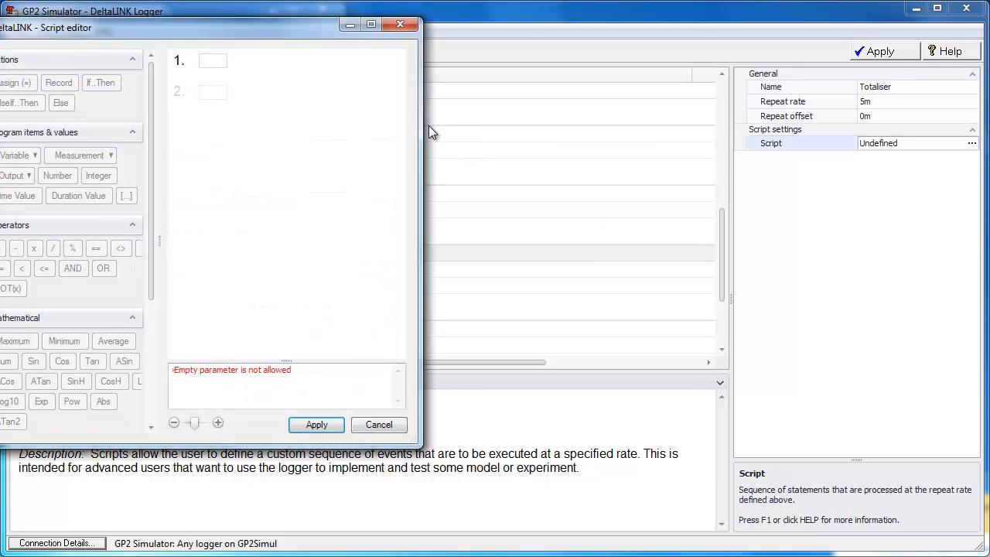
drag(423, 122, 521, 120)
drag(220, 27, 424, 51)
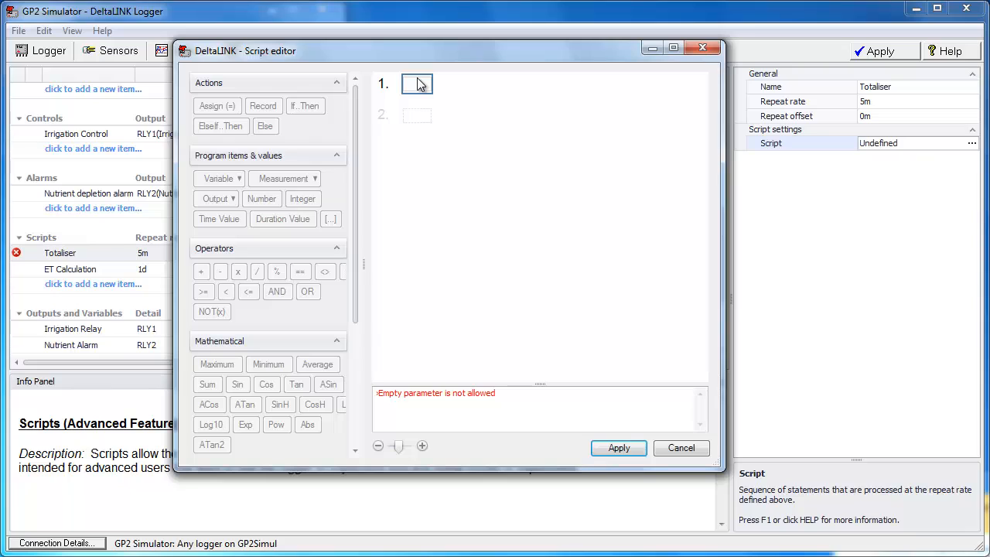
click(418, 84)
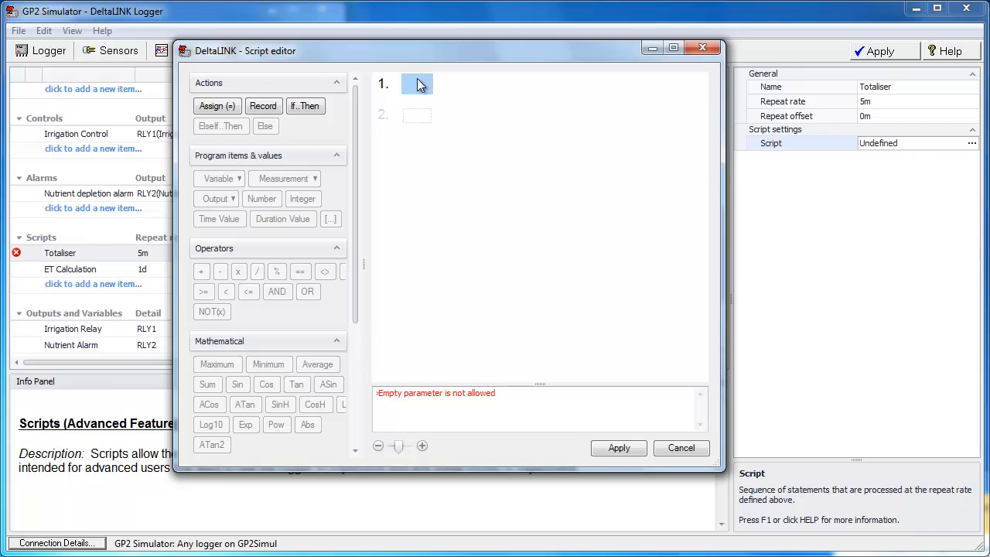
click(217, 106)
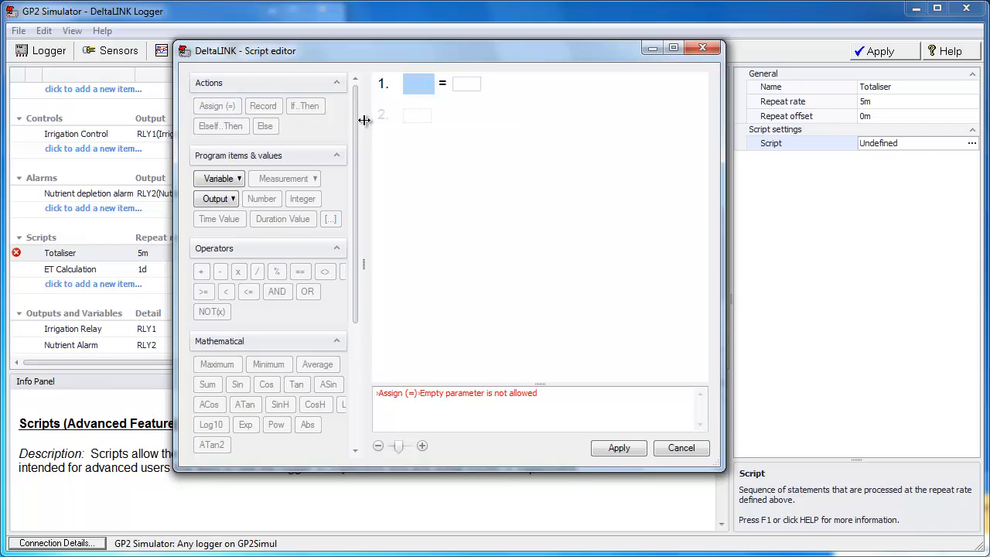
text(Daily)
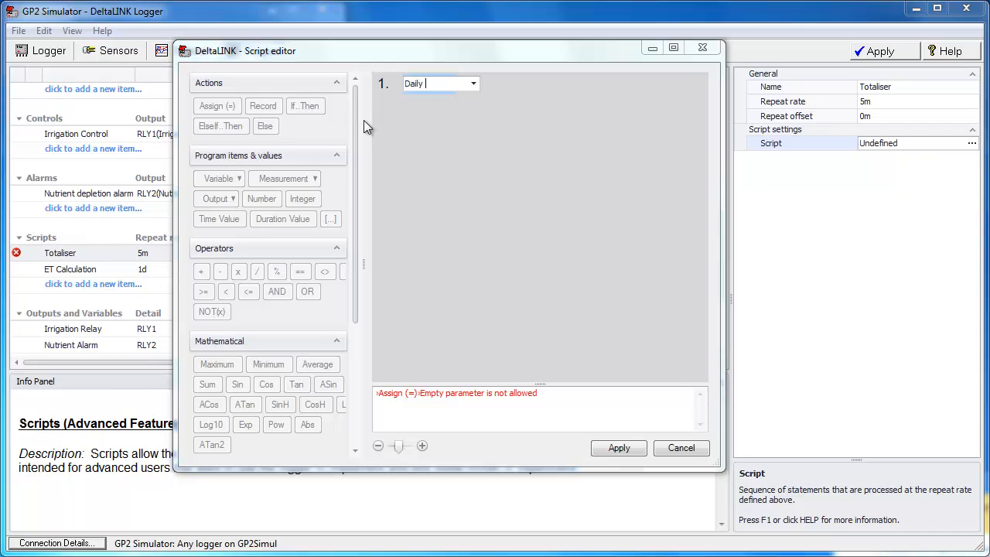
text( Temp Total)
key(Return)
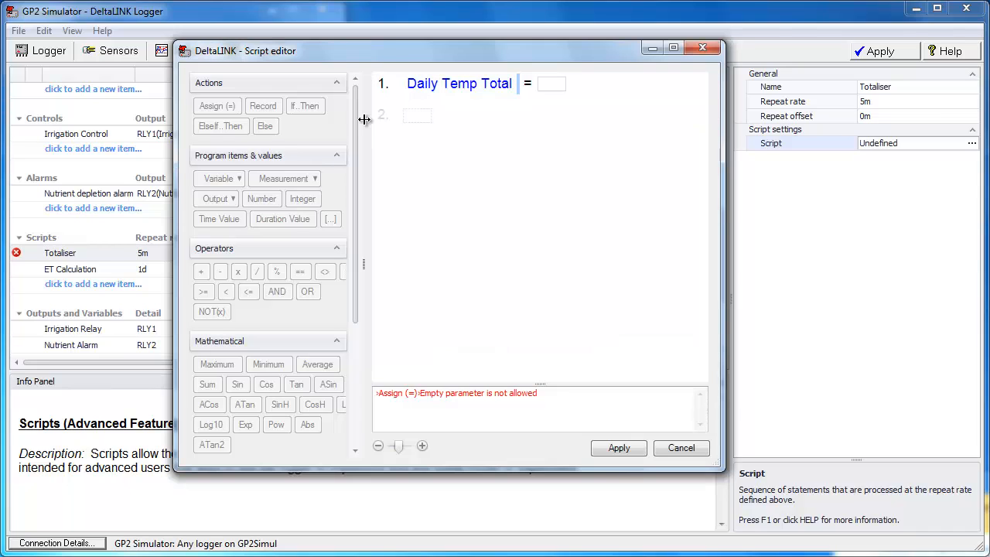
Complete line 1 with the Daily Temp Total variable plus the Air Temp measurement.
click(538, 91)
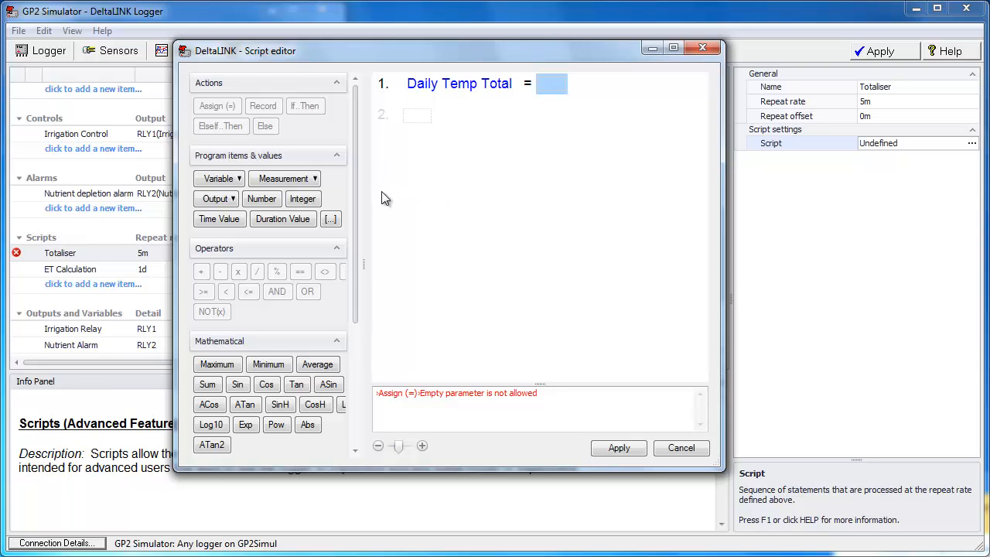
click(235, 180)
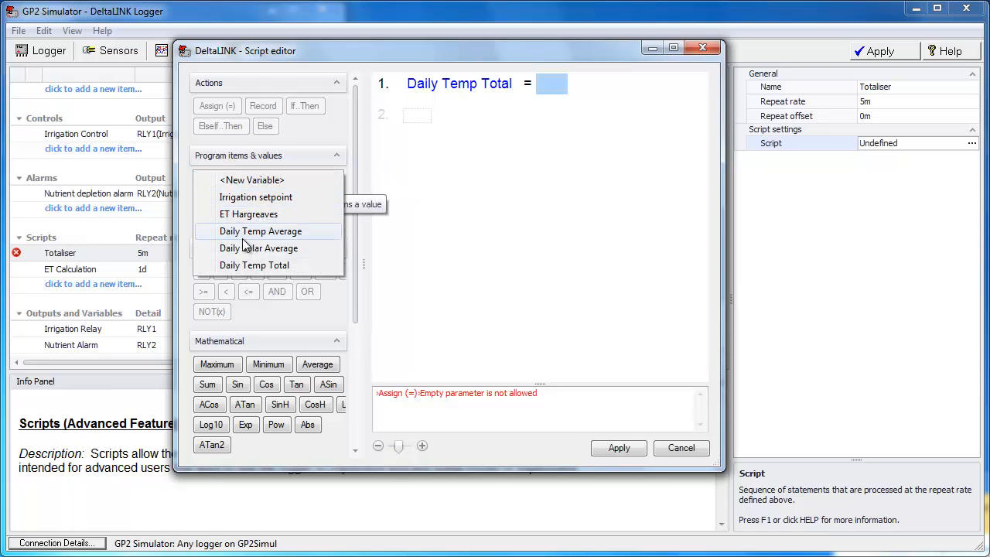
click(248, 265)
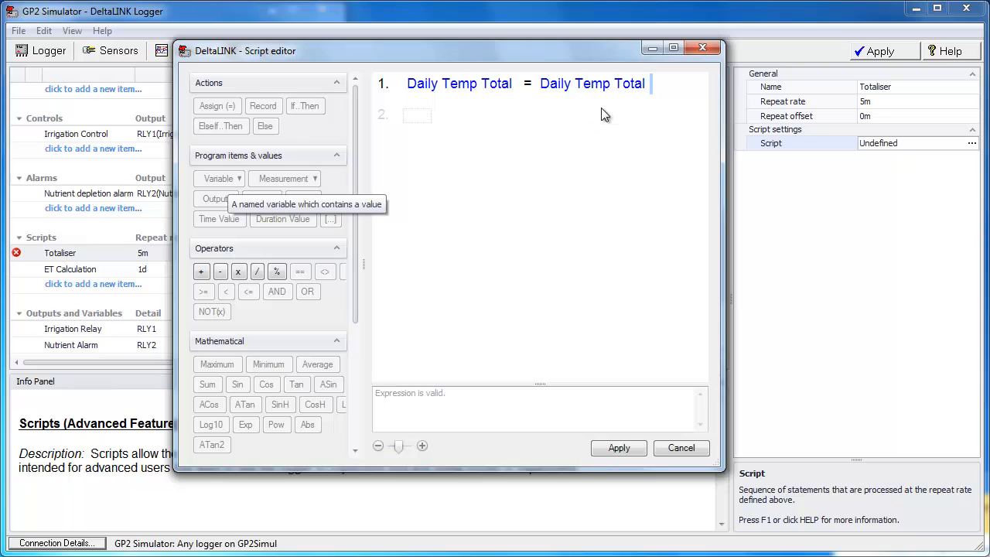
text(+)
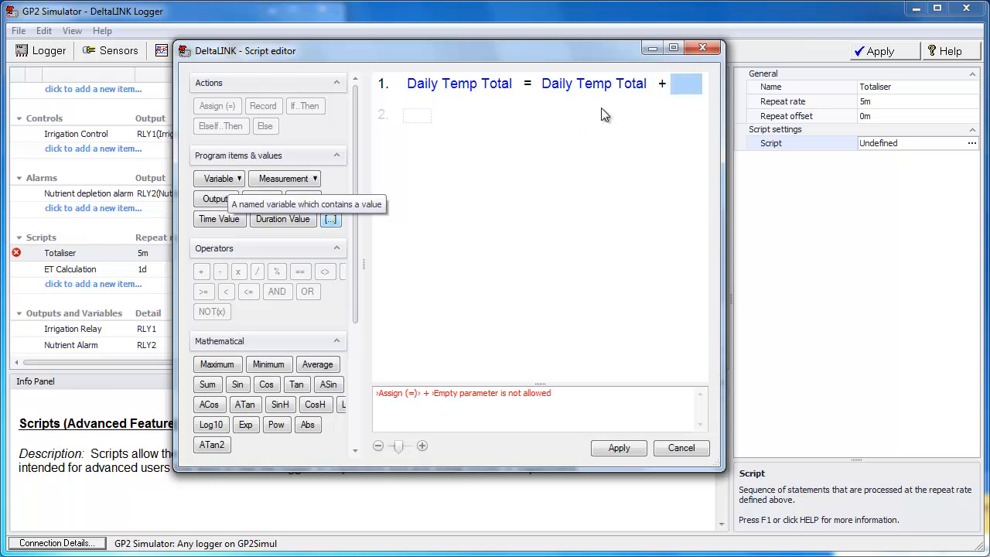
click(315, 179)
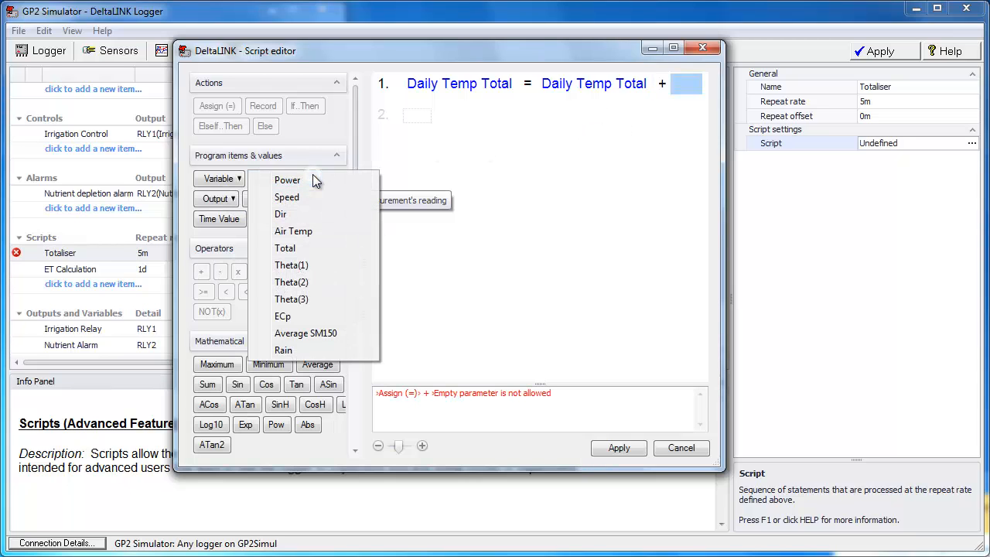
click(302, 232)
Start line 2 as an assignment to a new variable named "Daily Solar Total".
click(418, 120)
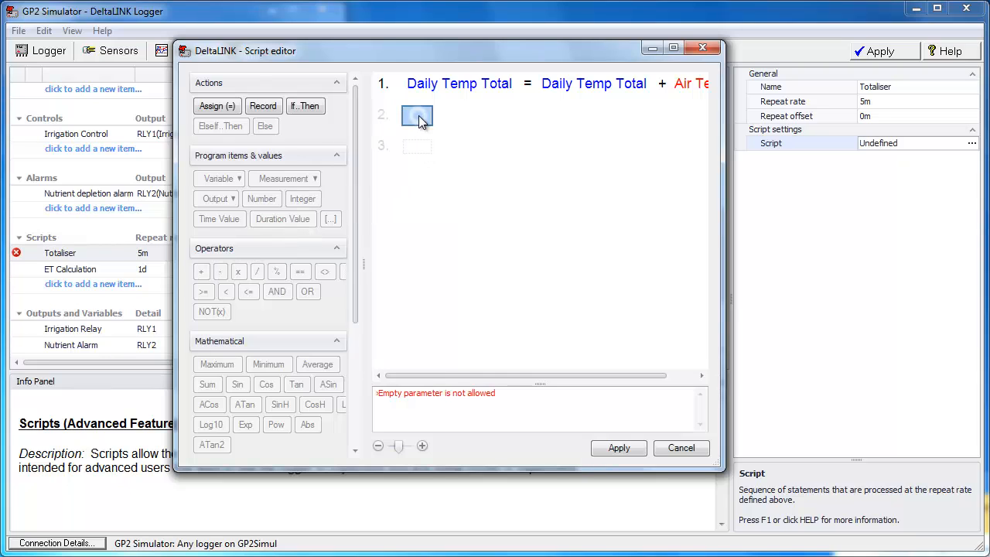
click(220, 107)
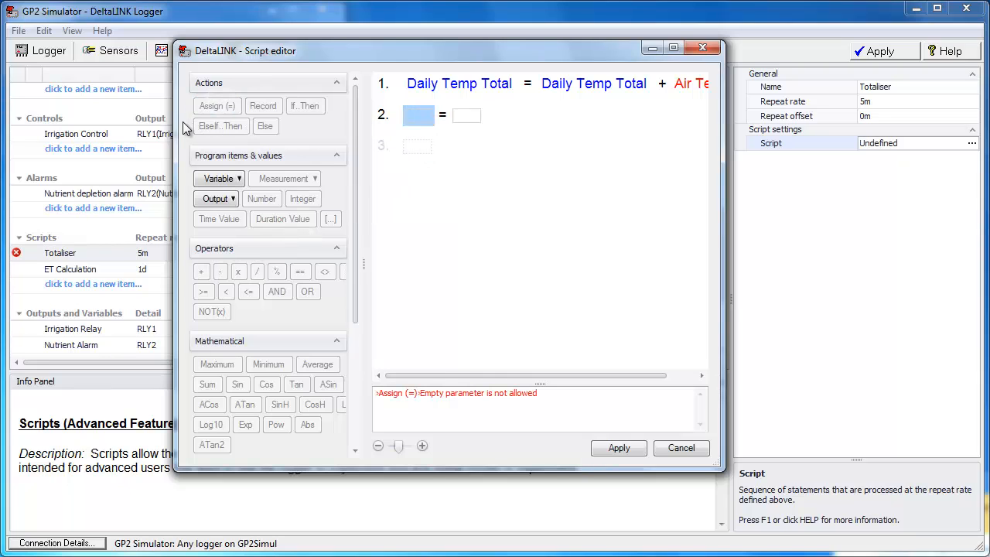
drag(175, 126, 115, 131)
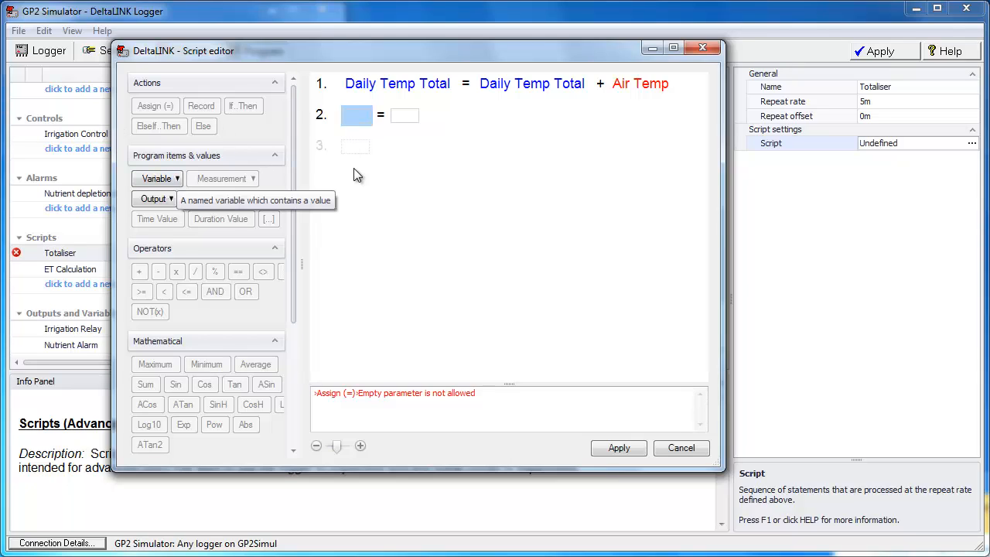
text(Daily)
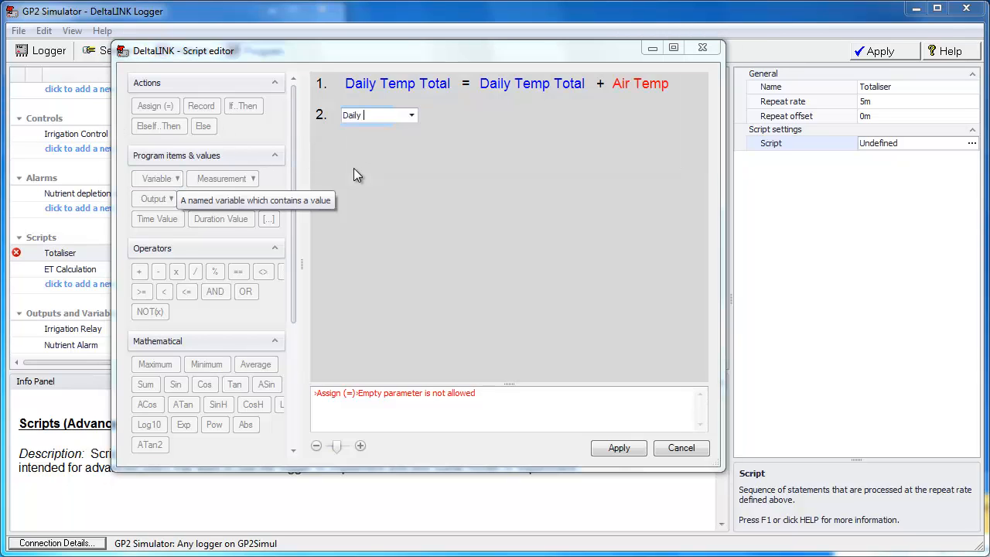
text( Solar To)
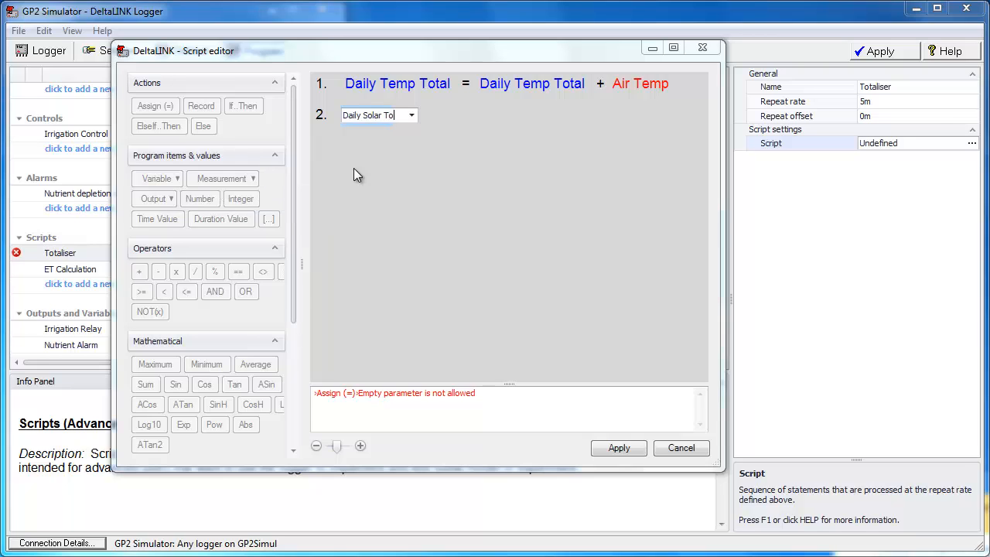
text(tal)
key(Return)
Complete line 2 with the Daily Solar Total variable plus the Total measurement.
click(480, 115)
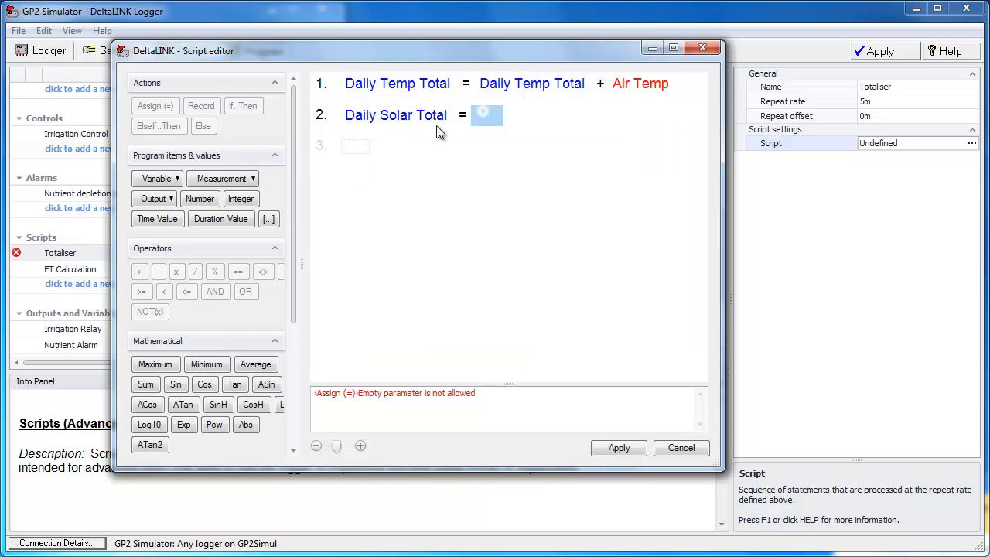
click(165, 176)
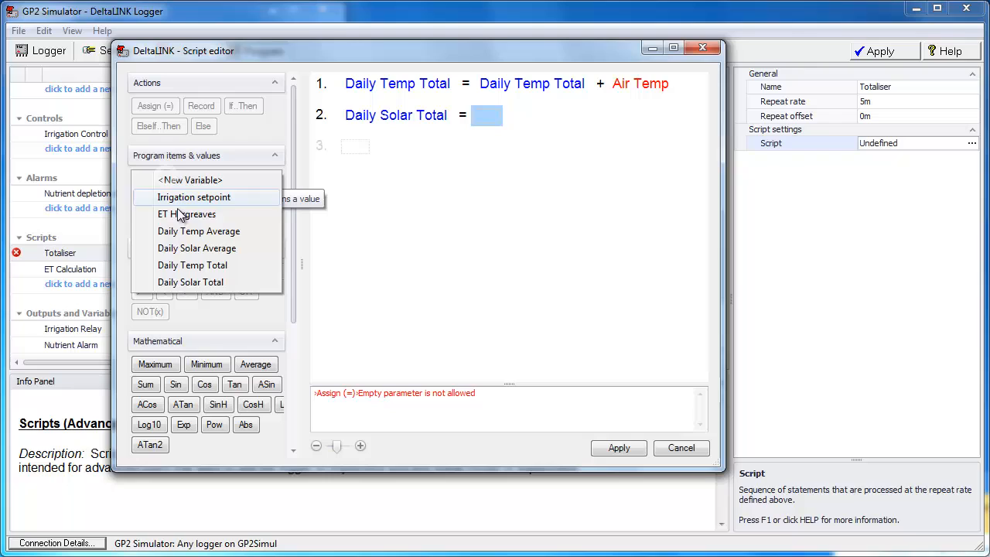
click(188, 282)
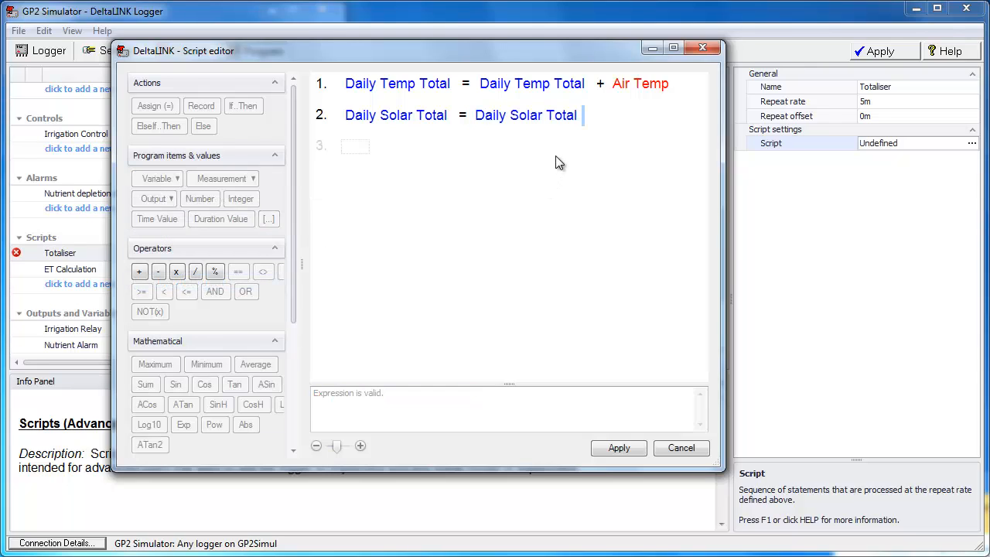
text(+)
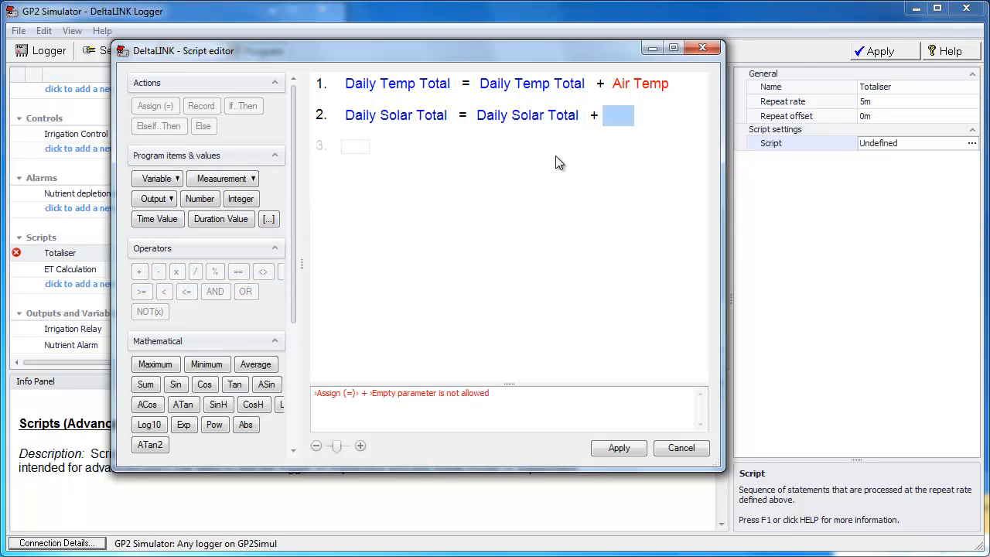
click(229, 179)
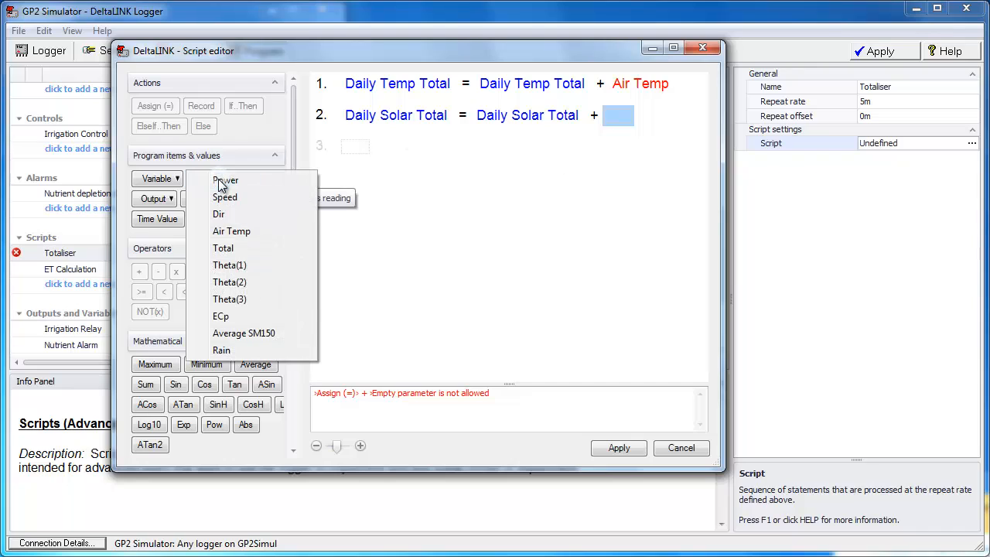
click(225, 248)
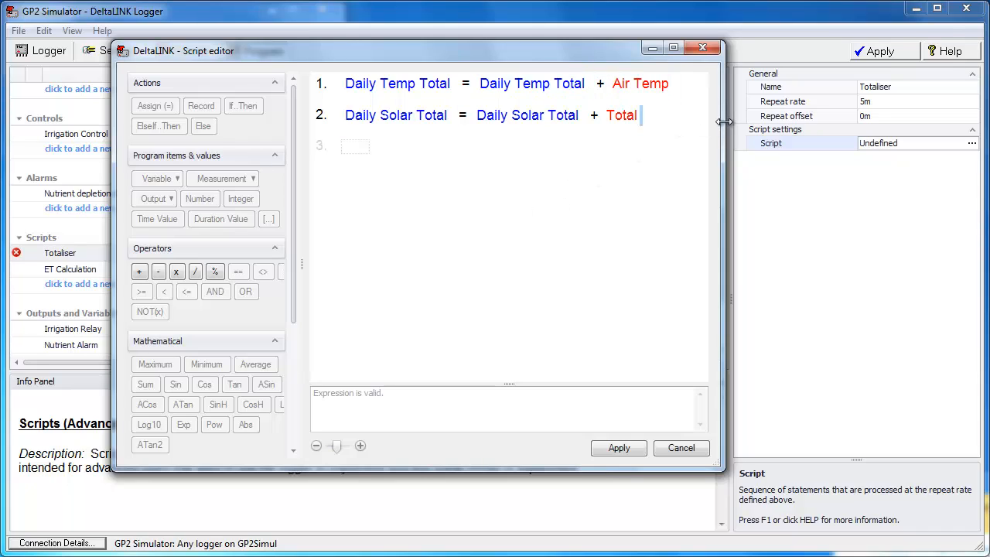
Reduce the script text size and apply the Totaliser script.
drag(724, 122, 648, 120)
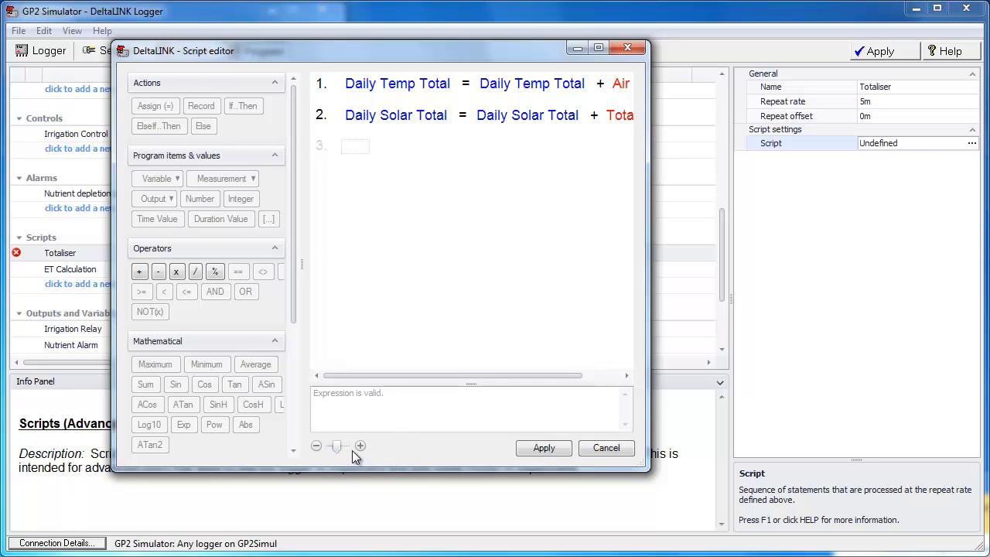
mouse_move(334, 447)
mouse_down()
mouse_move(349, 442)
mouse_move(335, 448)
mouse_up()
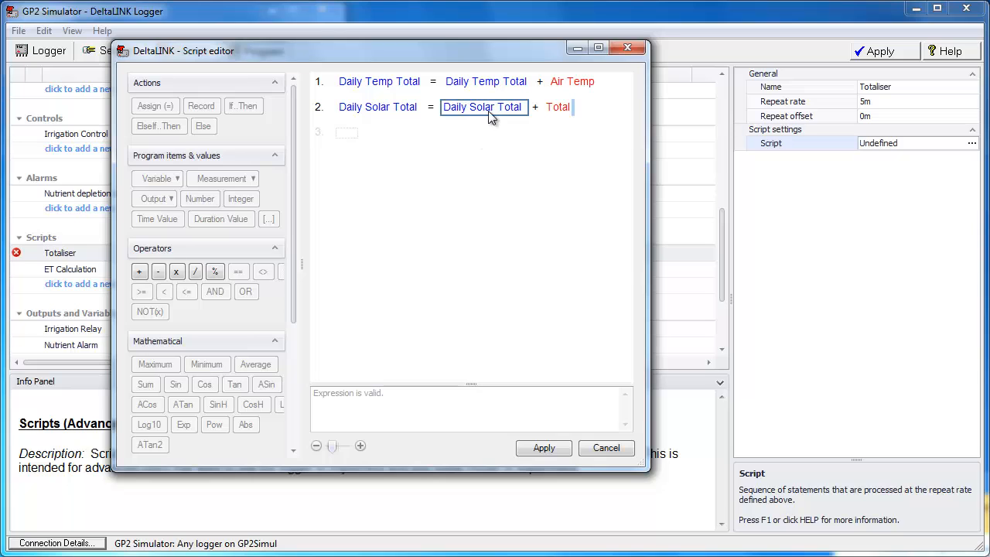
click(554, 449)
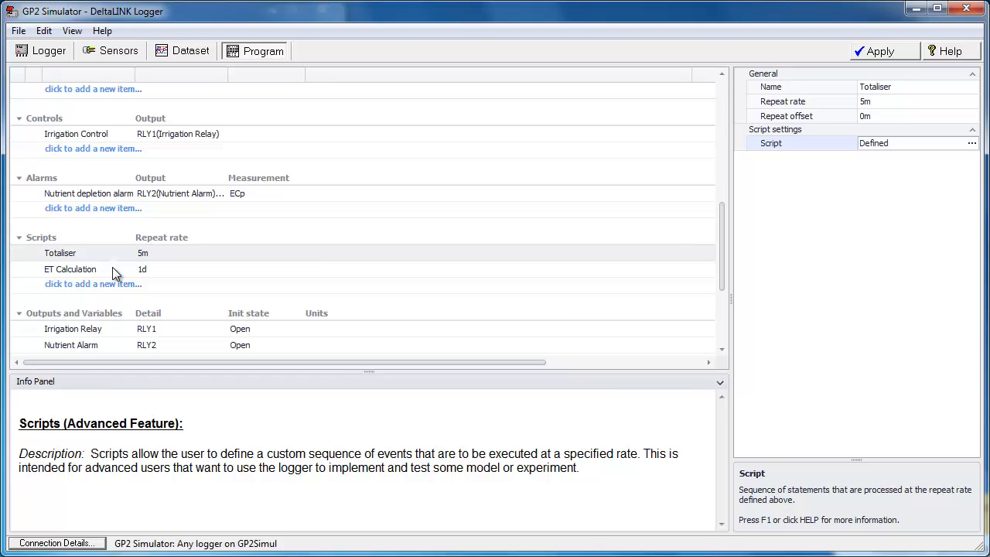
Open the ET Calculation script for editing and insert an empty assignment above the ET Hargreaves expression.
click(112, 268)
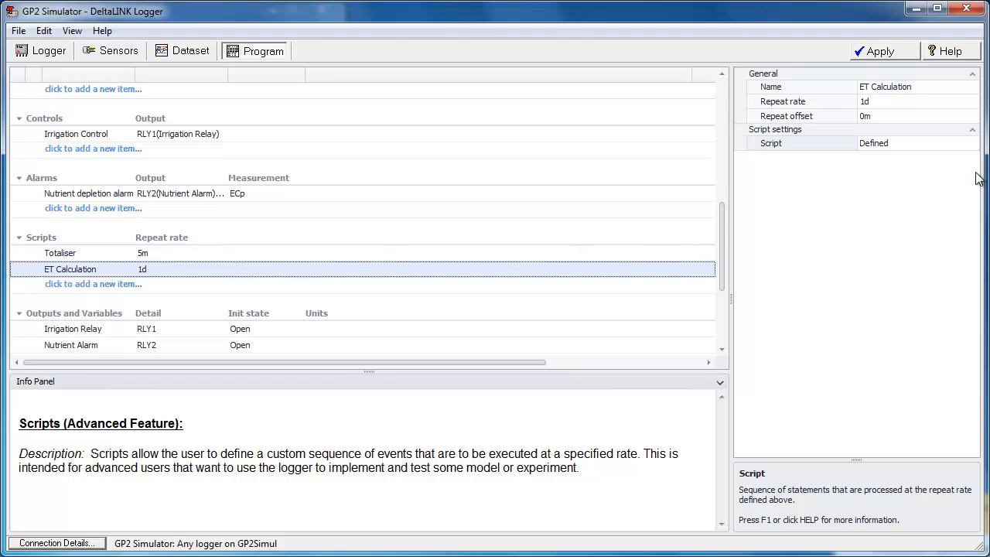
click(972, 143)
click(972, 143)
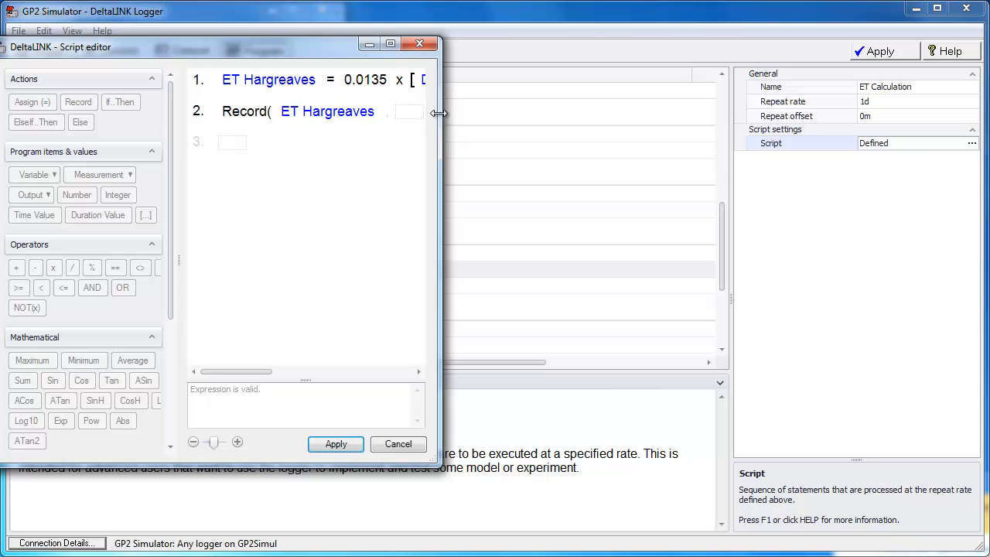
drag(438, 113, 929, 141)
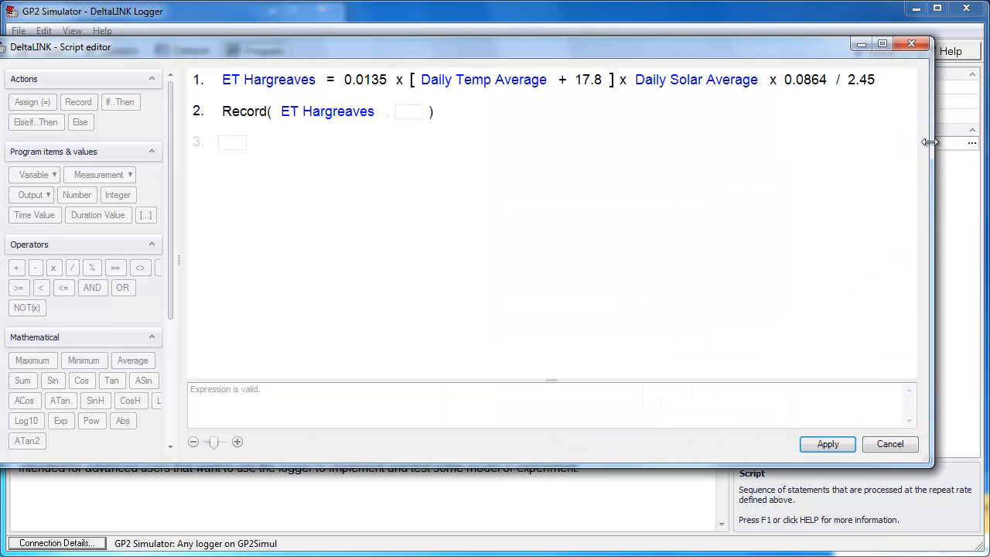
drag(519, 43, 545, 68)
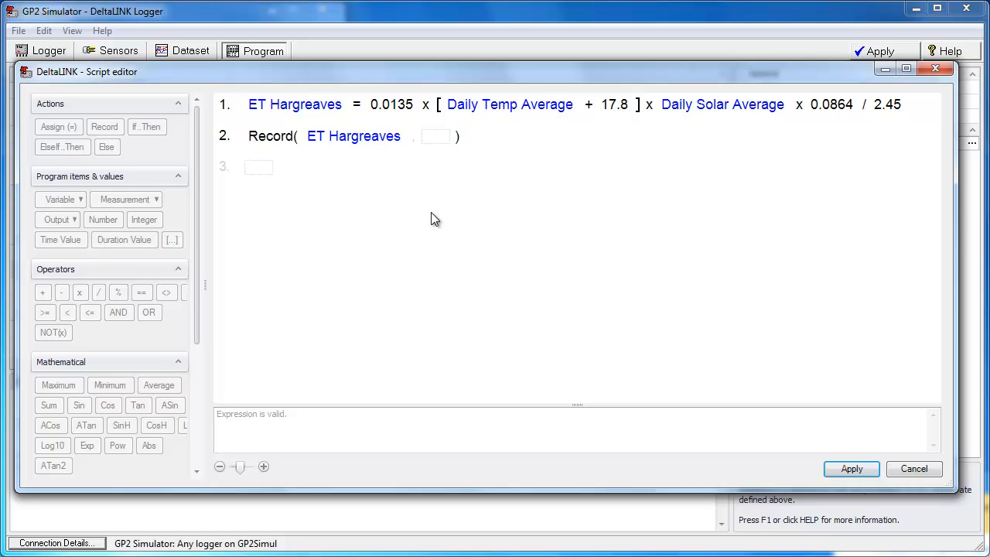
click(223, 108)
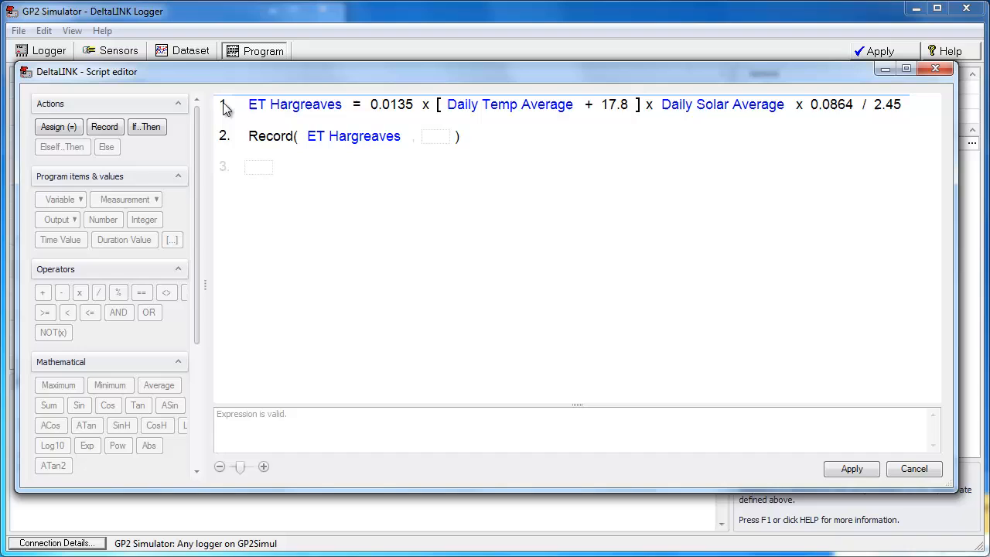
click(64, 128)
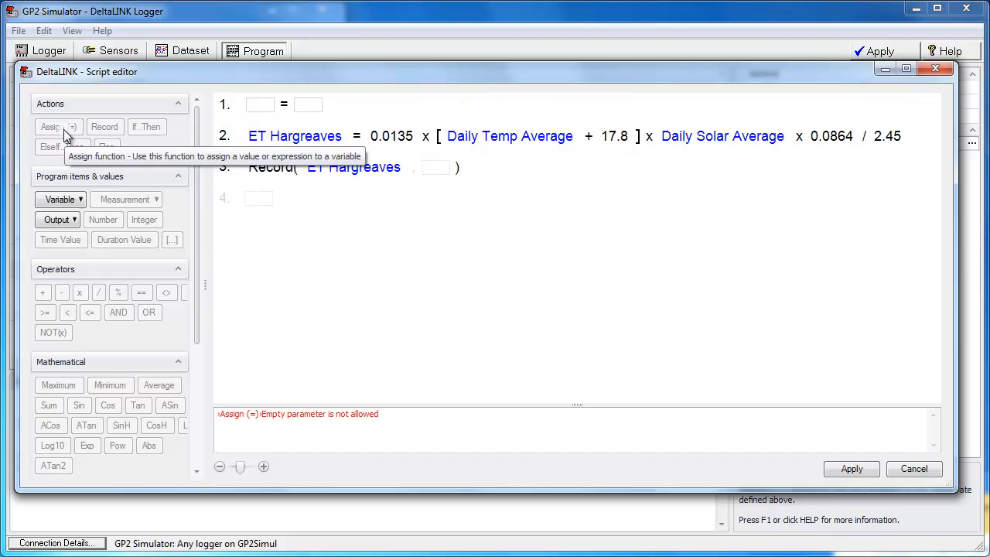
Insert a second empty assignment above the ET Hargreaves expression and fill line 1 as Daily Temp Average = Daily Temp Total / 288.
click(225, 136)
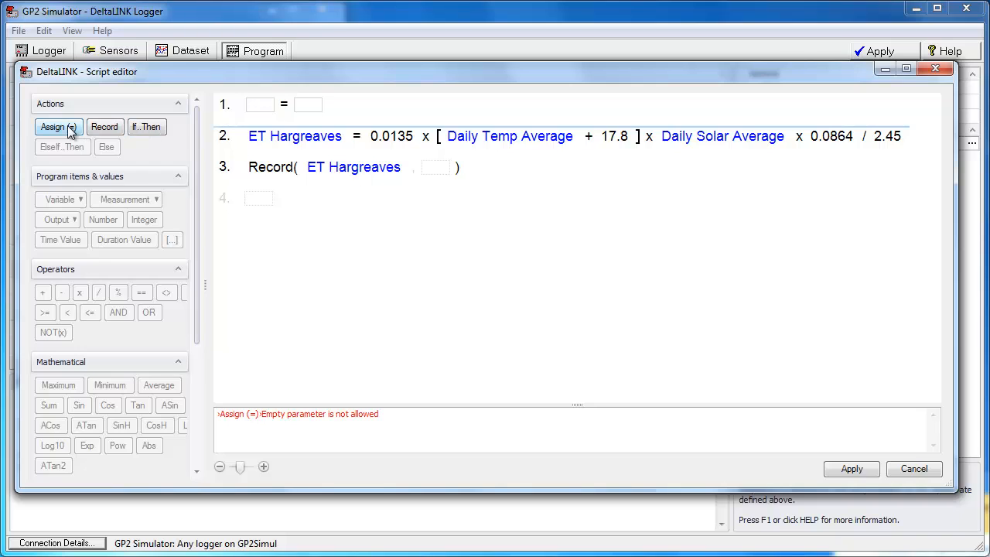
click(68, 128)
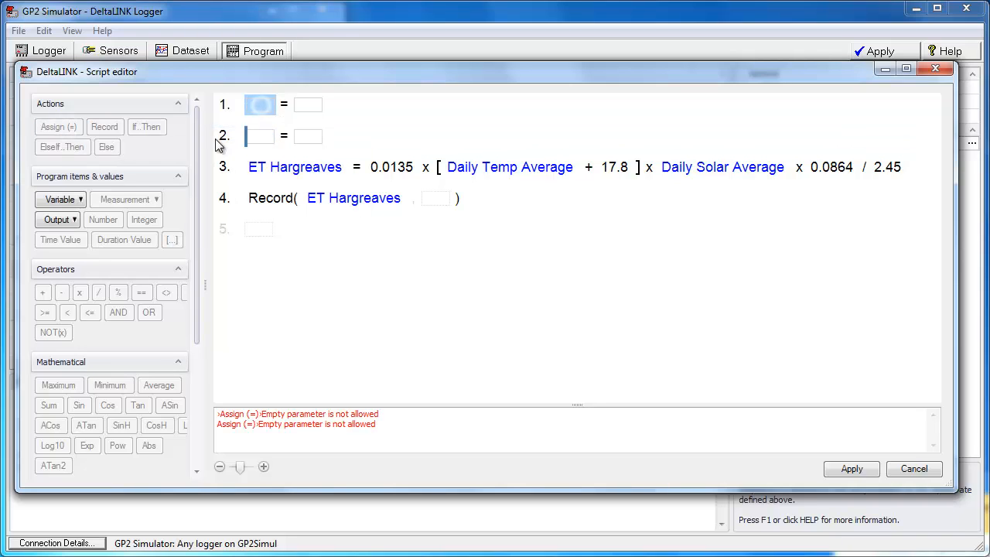
click(77, 200)
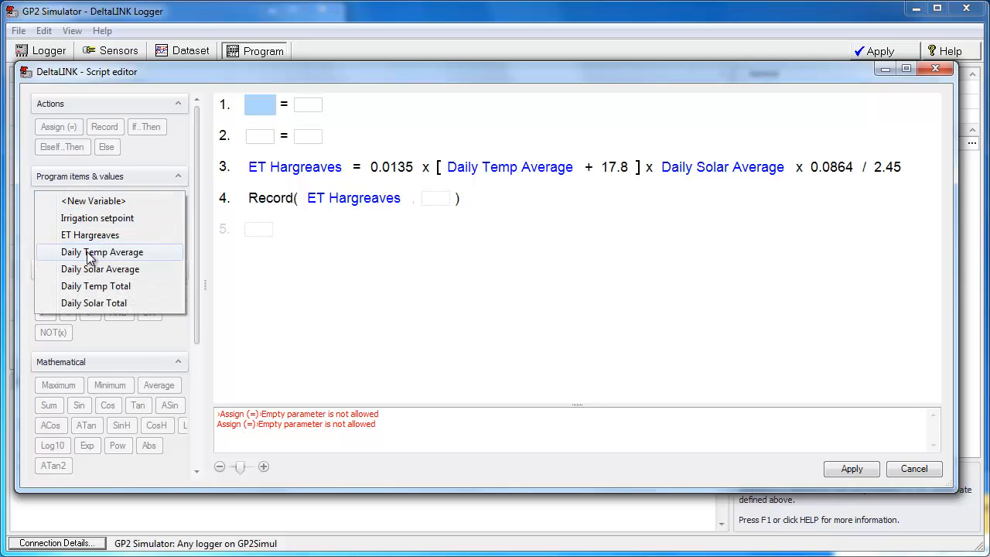
click(87, 252)
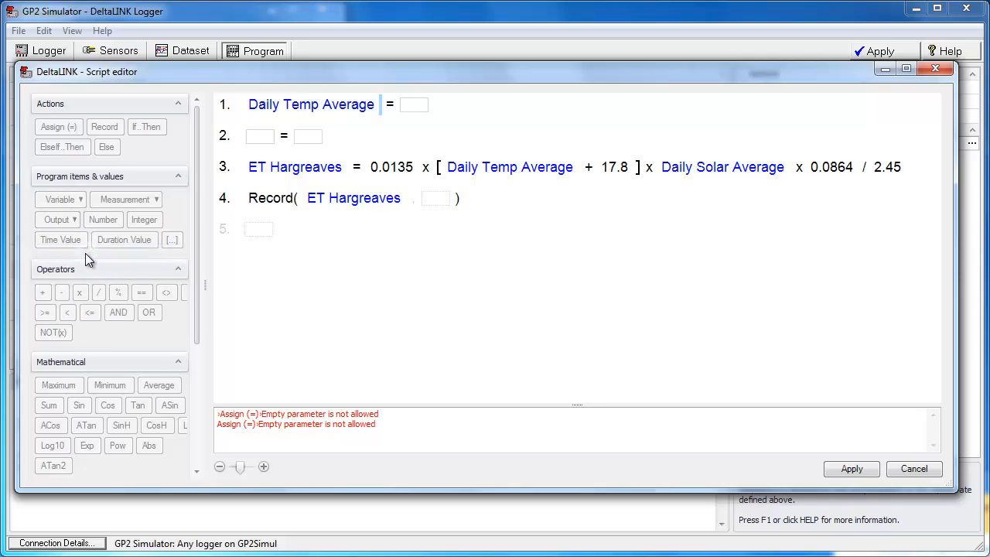
click(413, 106)
click(79, 200)
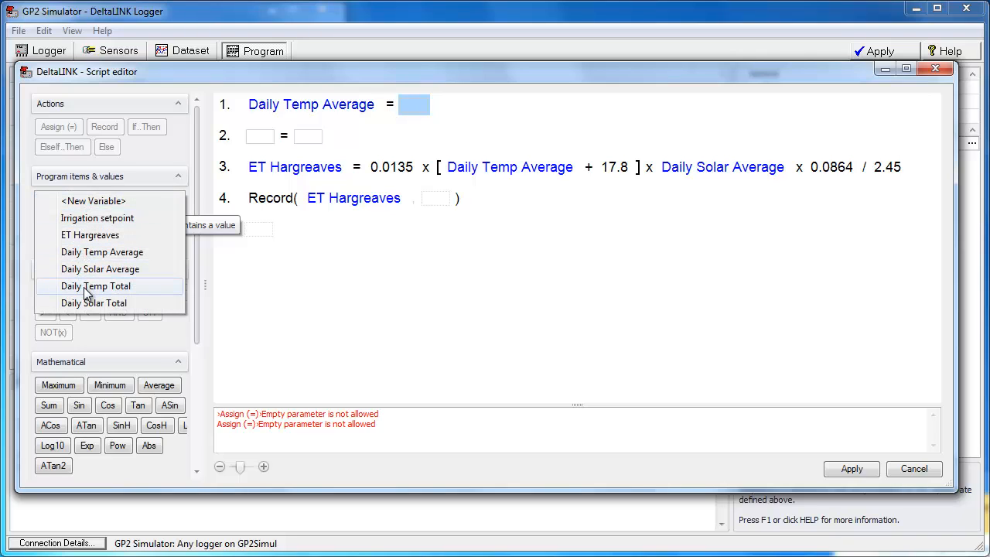
click(87, 286)
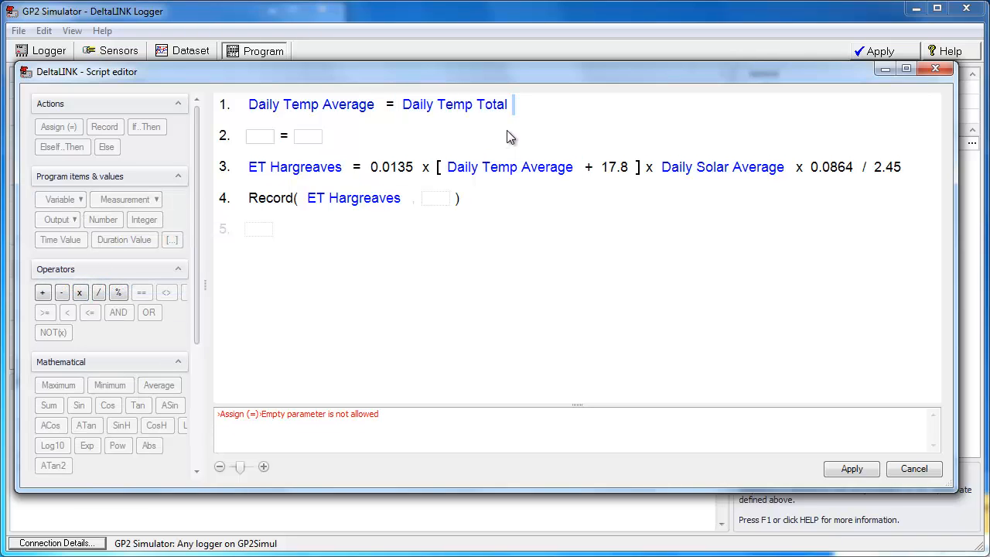
key(slash)
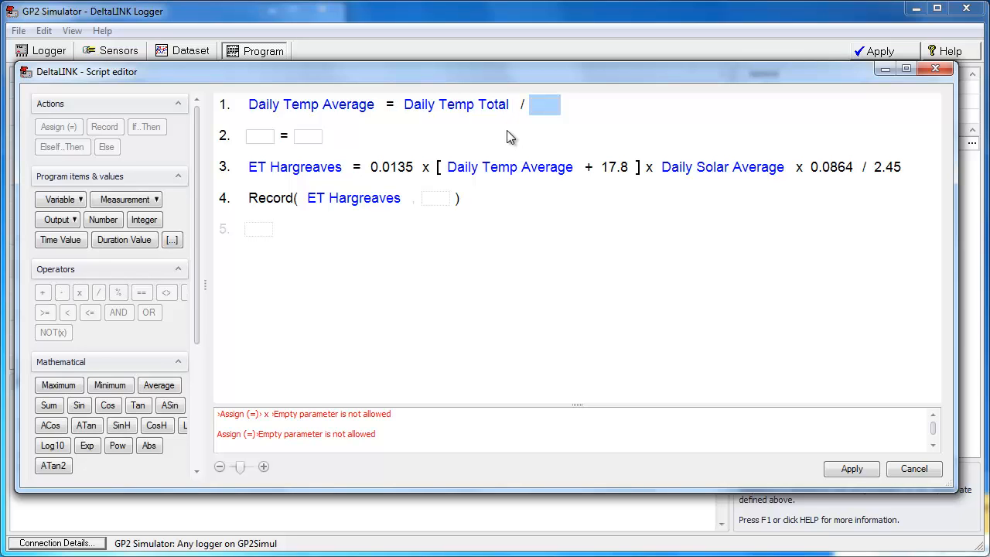
text(288)
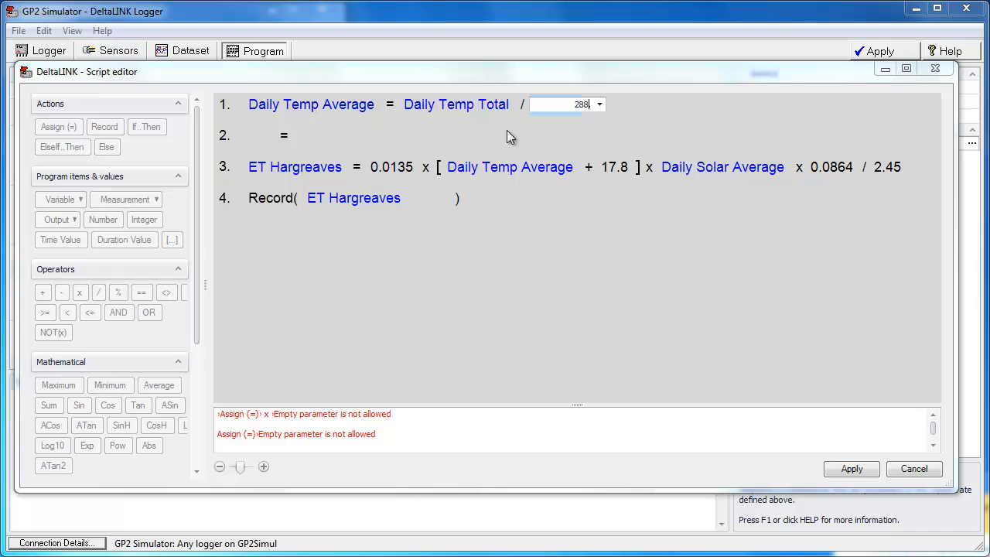
key(Return)
Fill the line 2 assignment as Daily Solar Average = Daily Solar Total / 288.
click(263, 137)
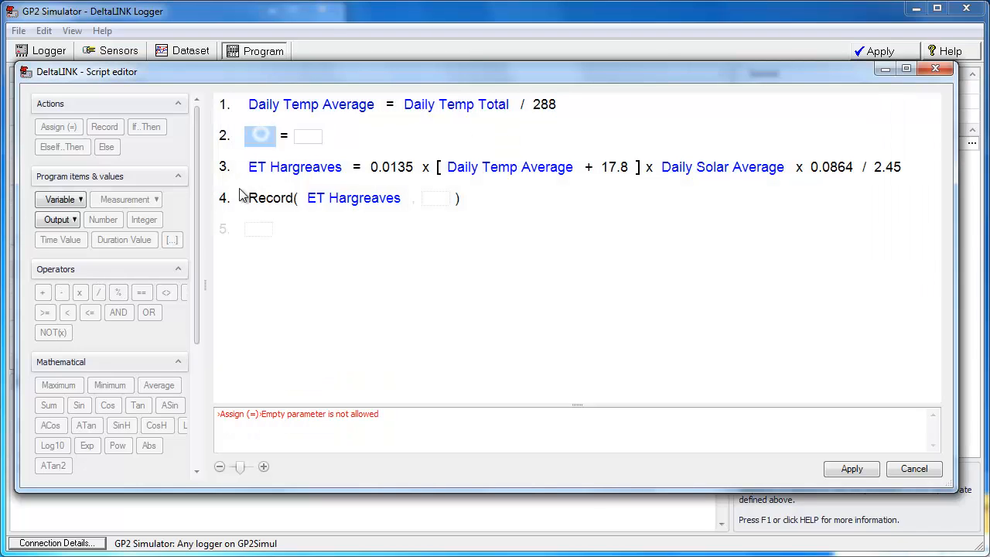
click(70, 199)
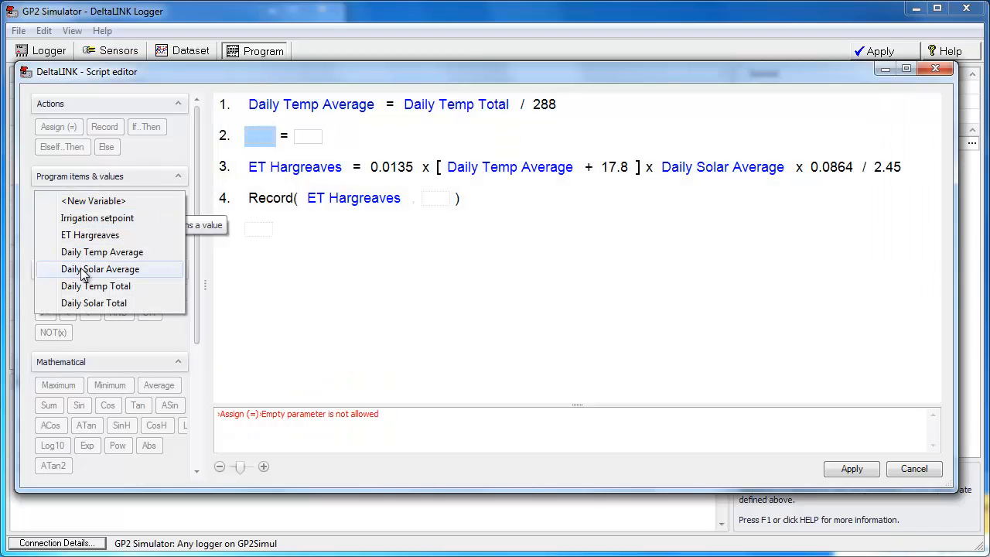
click(83, 269)
click(406, 140)
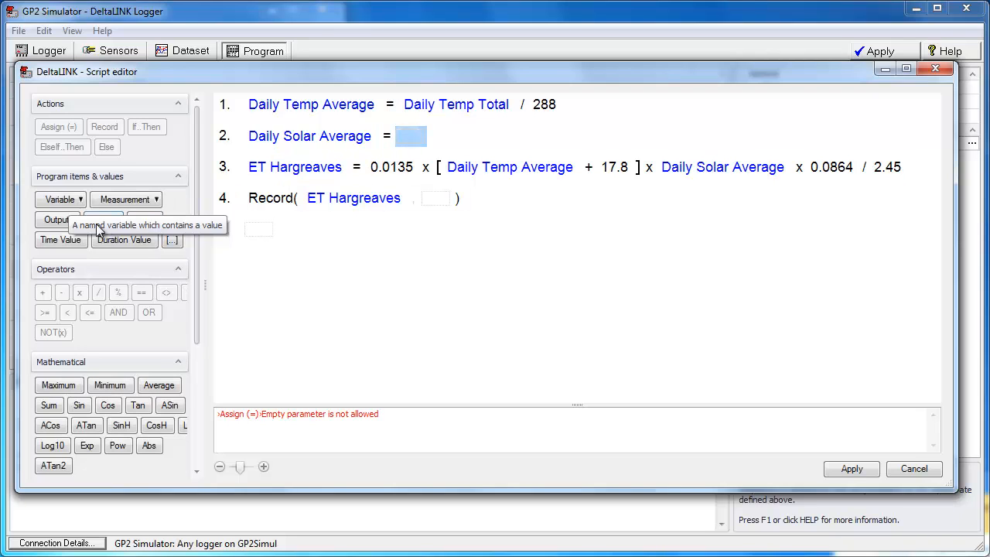
click(59, 199)
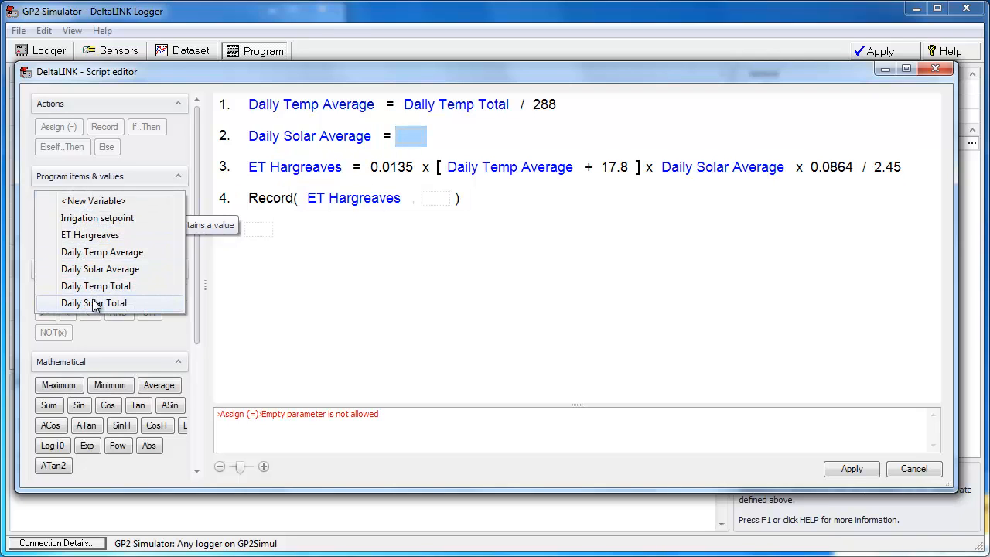
click(92, 302)
key(slash)
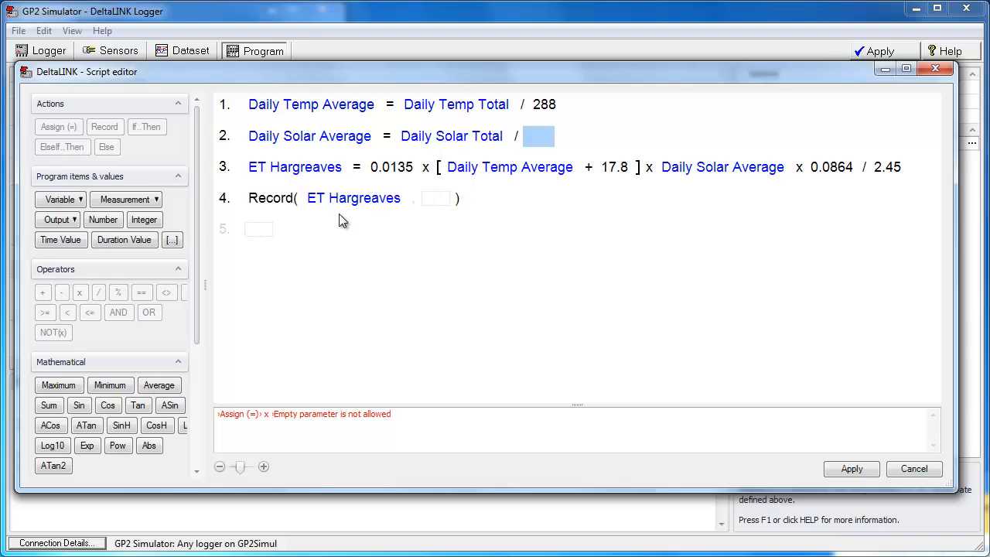
text(288)
key(Return)
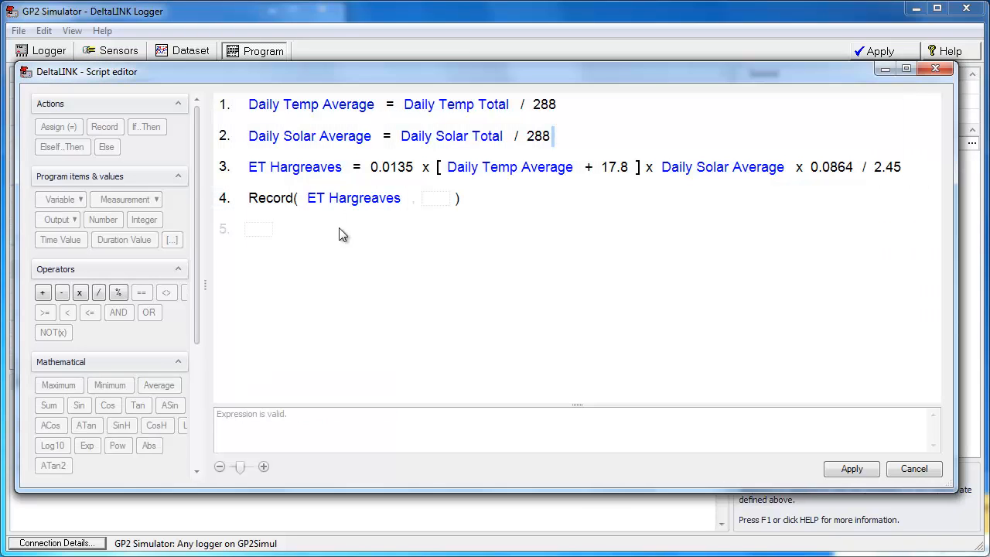
Add an assignment on line 5, after the Record statement, that resets Daily Temp Total to 0.
click(264, 238)
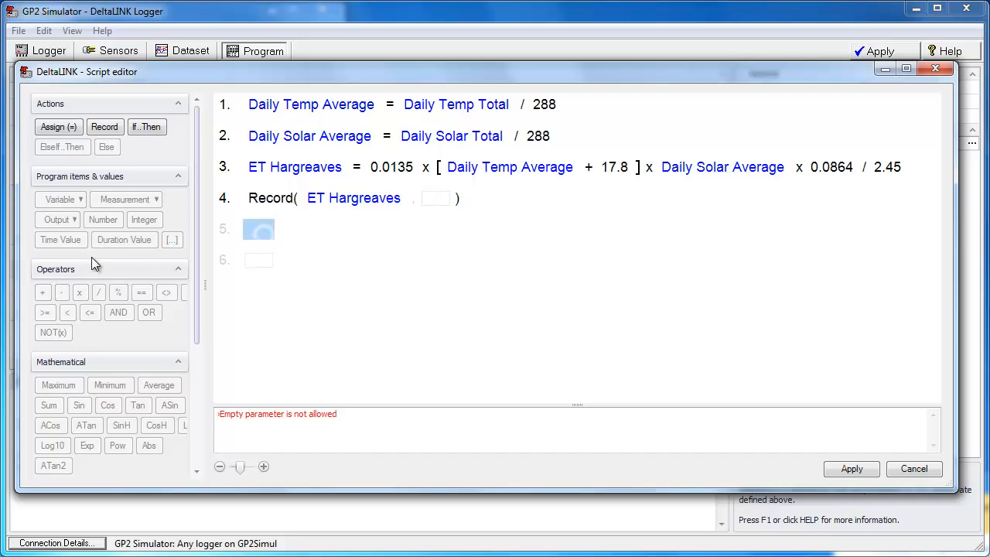
click(59, 127)
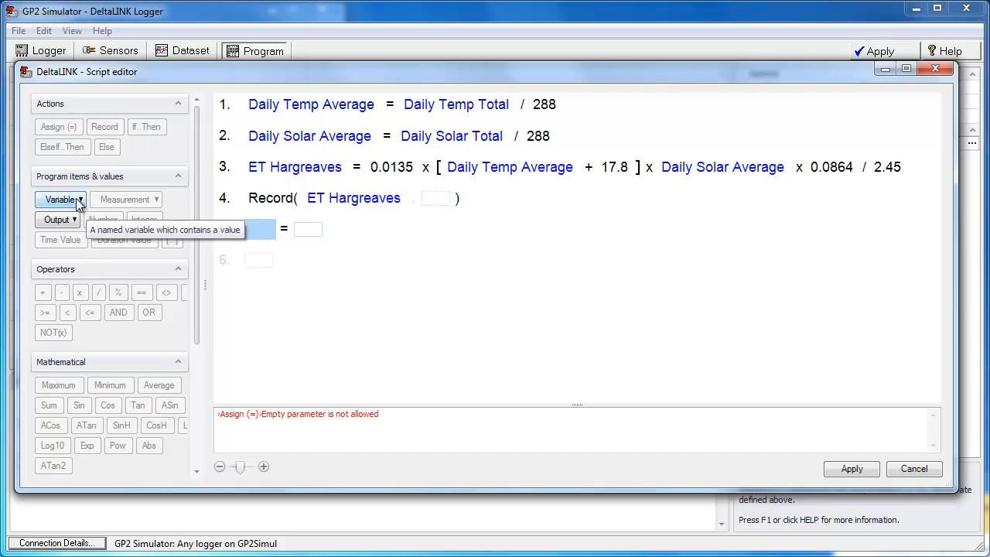
click(82, 202)
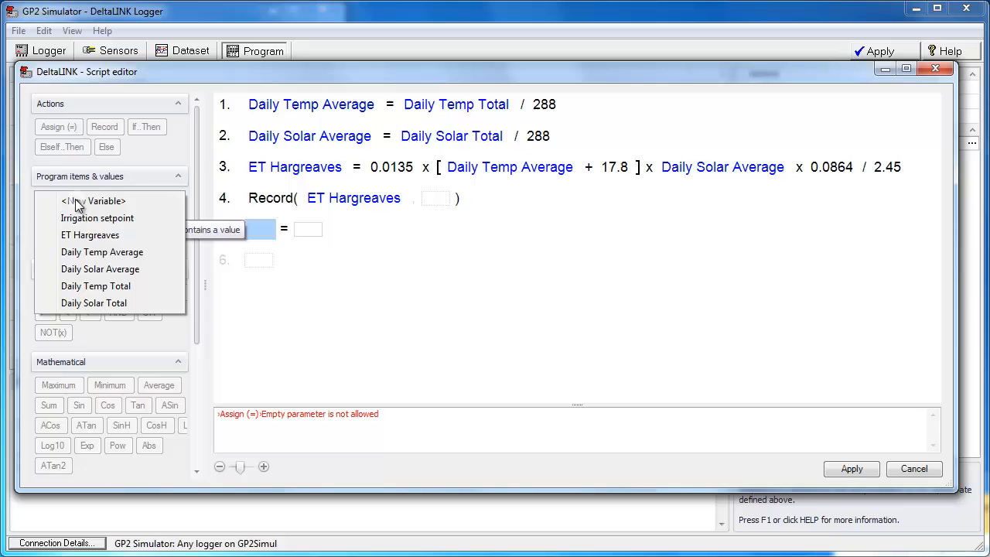
click(92, 287)
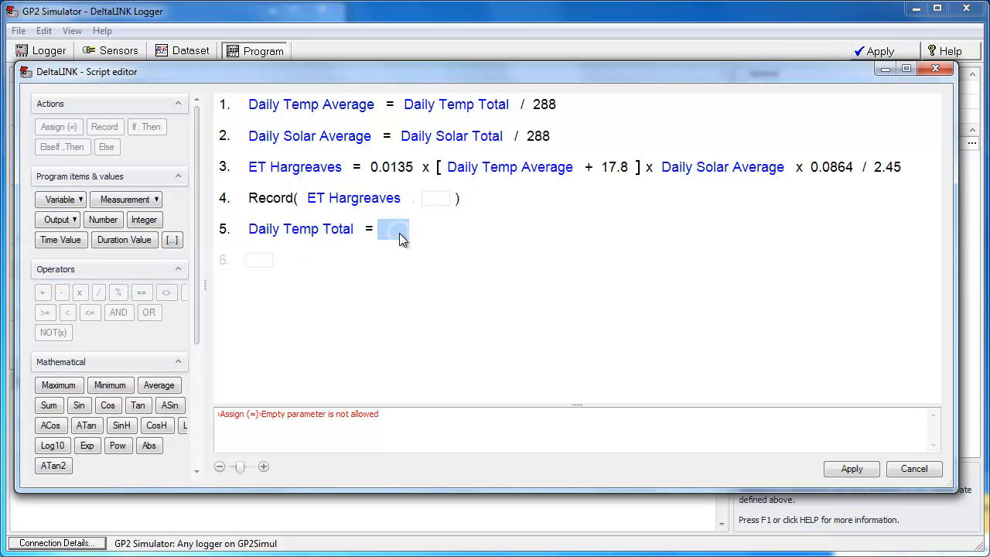
click(399, 232)
key(Return)
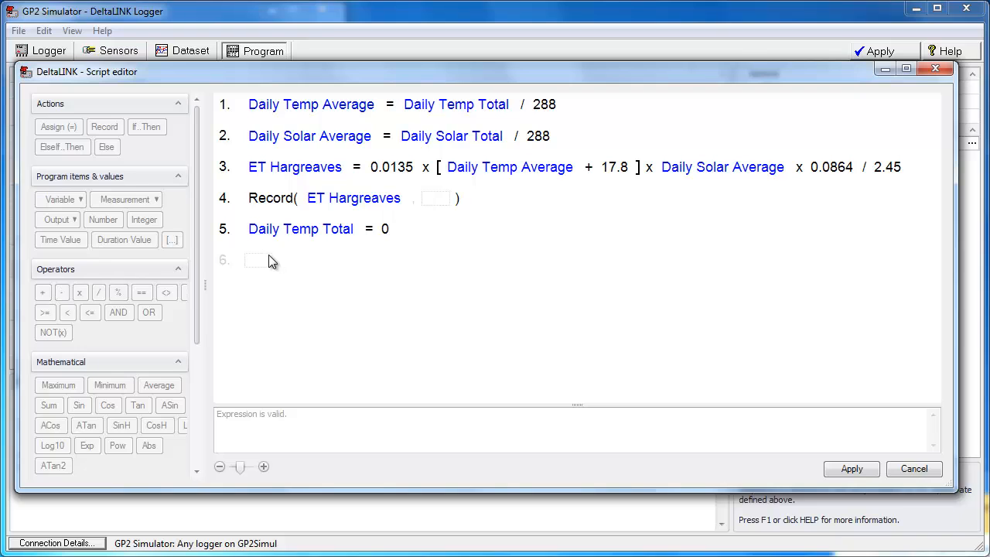
Add an assignment on line 6 that resets Daily Solar Total to 0, and apply the ET Calculation script.
click(268, 255)
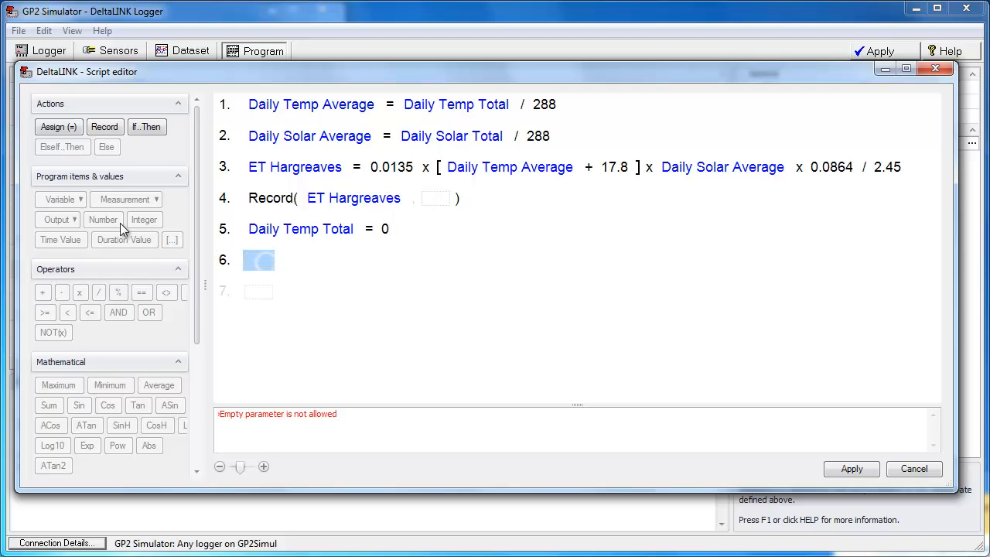
click(57, 127)
click(68, 203)
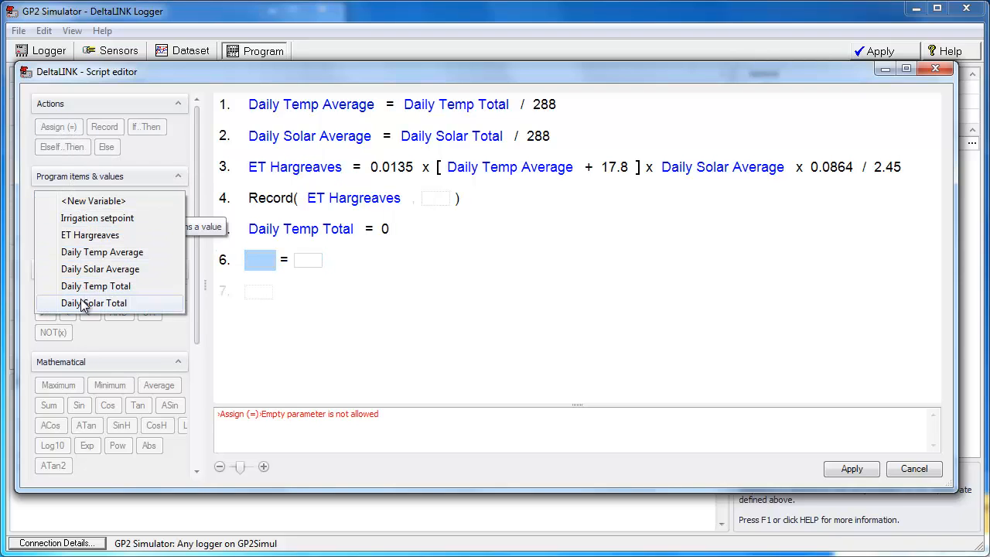
click(91, 302)
click(390, 263)
click(391, 261)
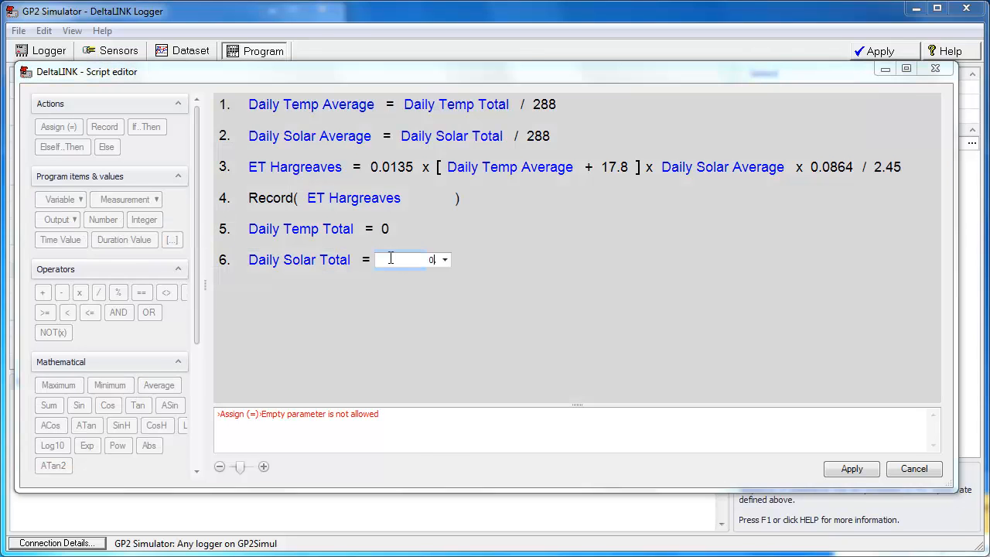
key(Return)
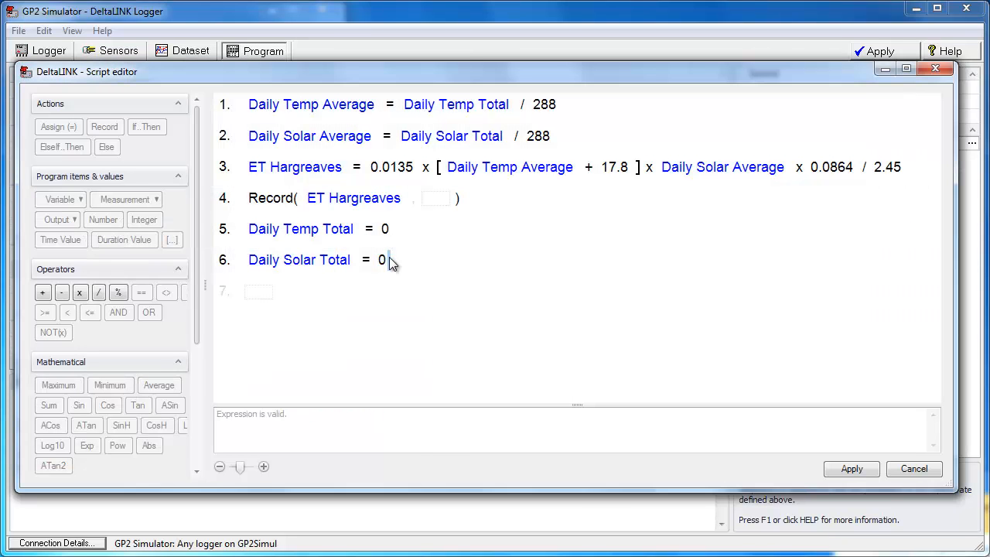
click(851, 468)
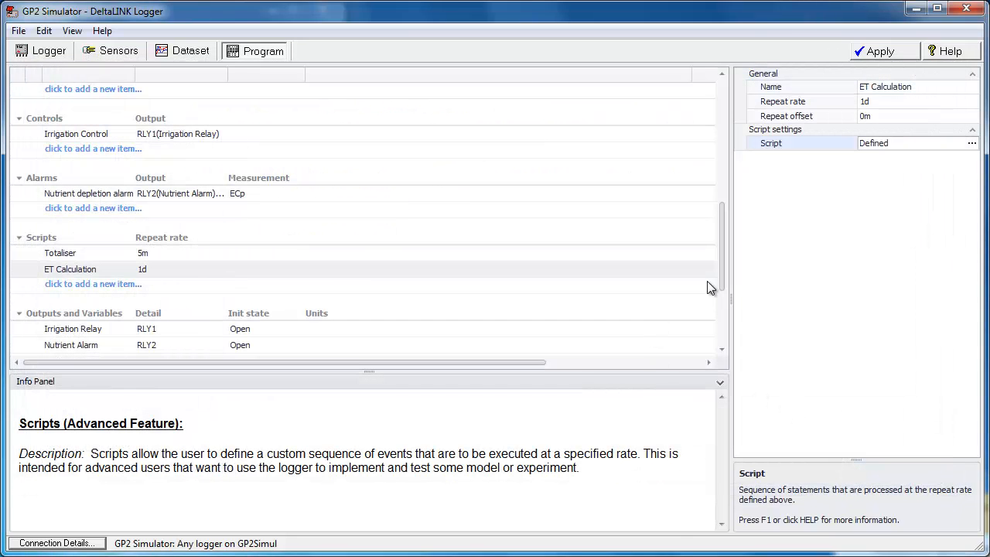
Set the units of the ET Hargreaves variable to mm.d-1 in its settings.
drag(722, 229, 722, 282)
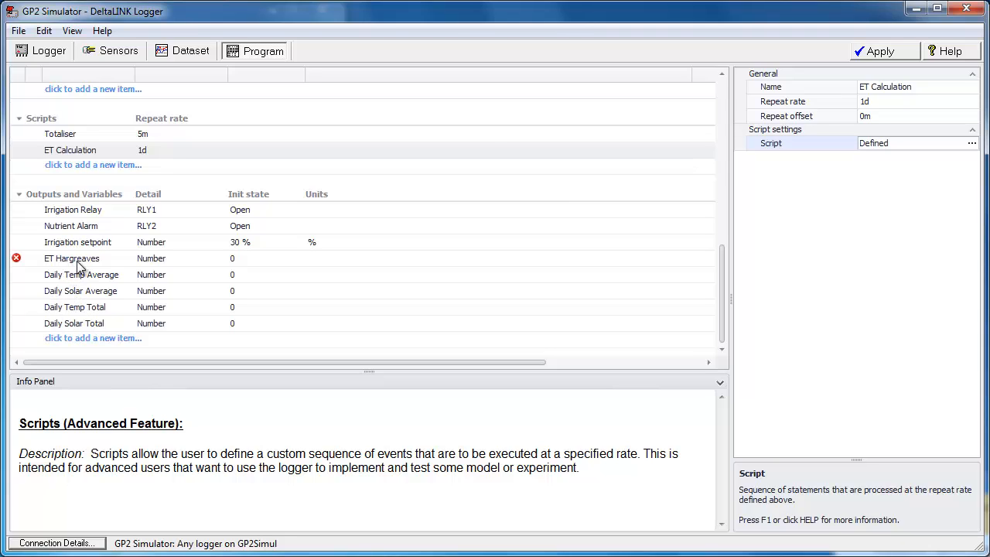
mouse_move(17, 266)
click(79, 262)
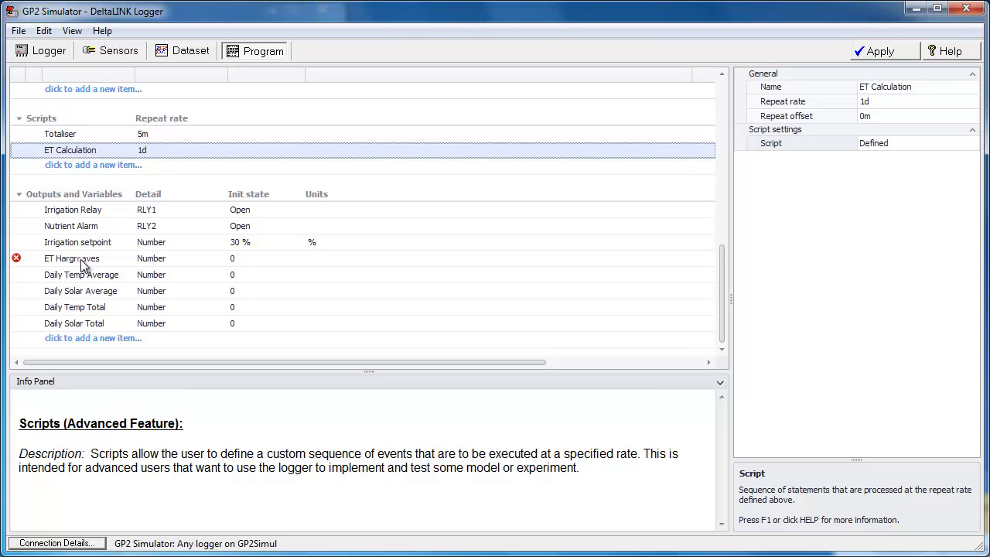
click(81, 261)
click(959, 144)
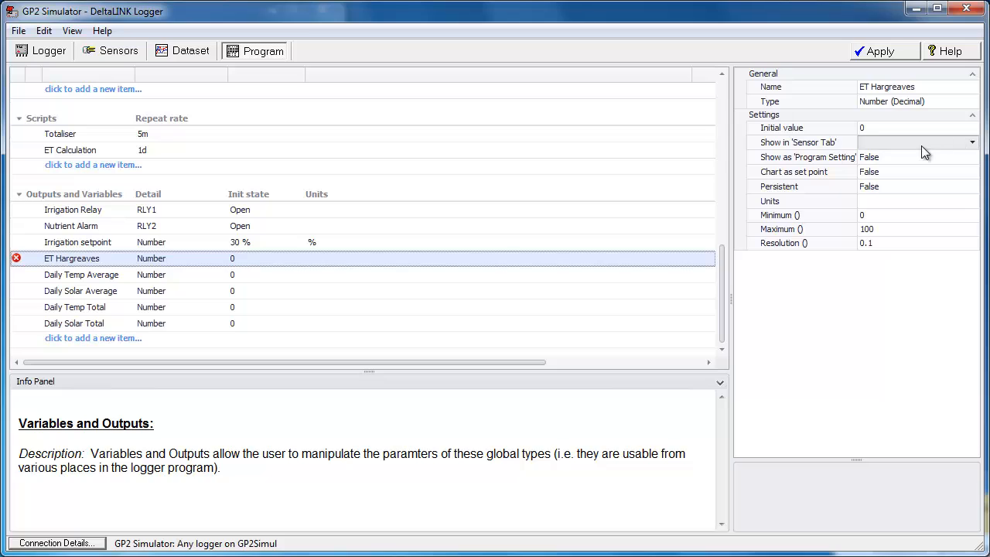
click(888, 202)
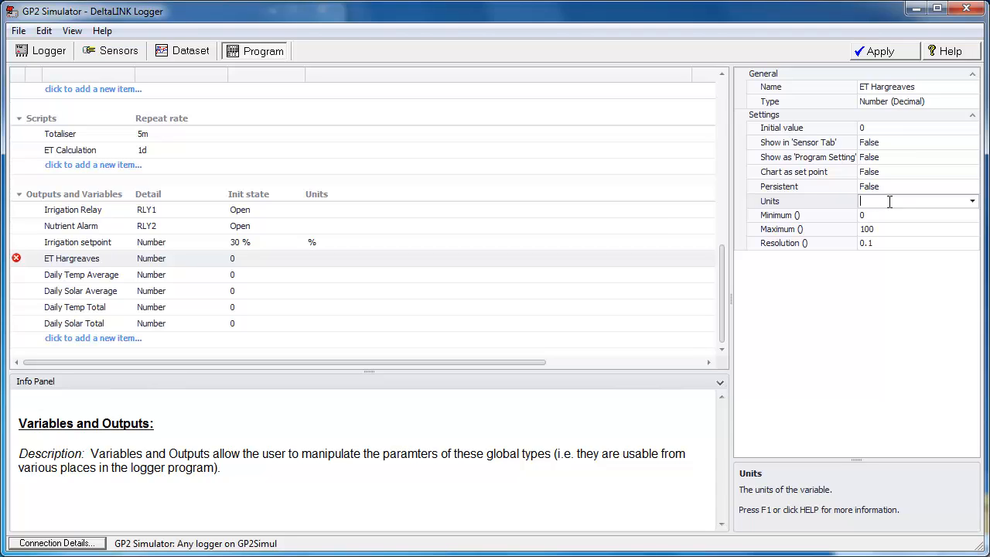
text(mm.d-1)
key(Return)
Apply the edited program to the simulated logger and show the logger's status page.
click(87, 277)
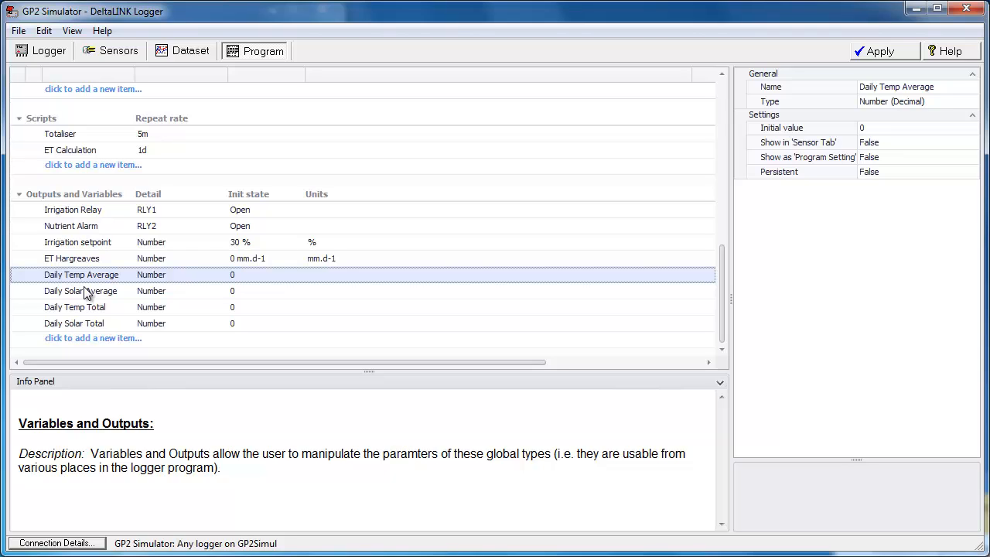
click(882, 52)
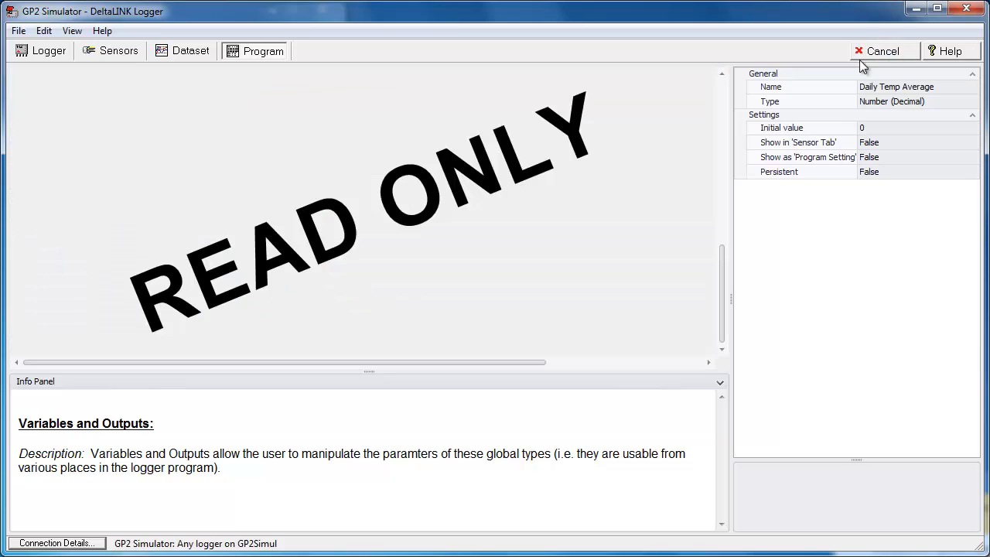
click(43, 52)
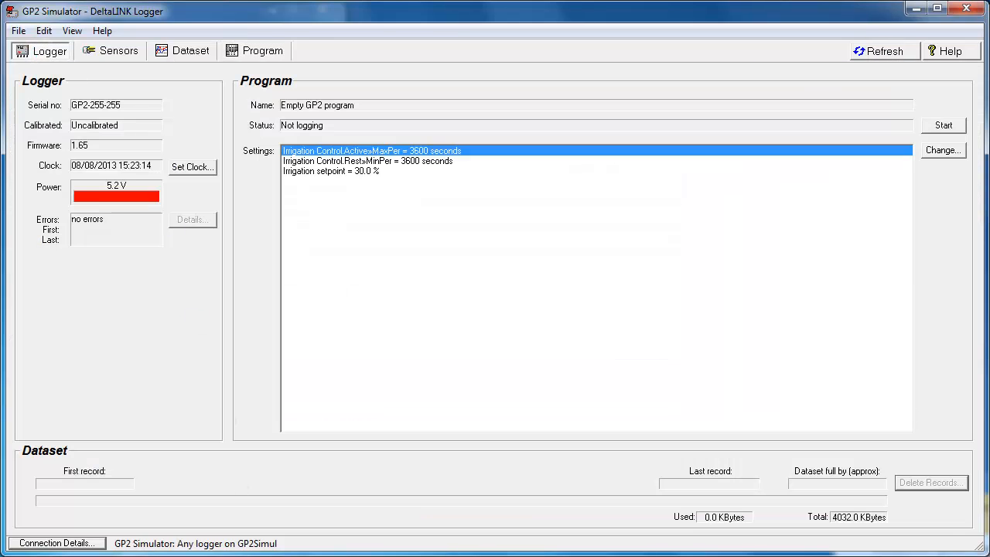
Restart the GP2 simulator and start logging with the new program.
click(171, 555)
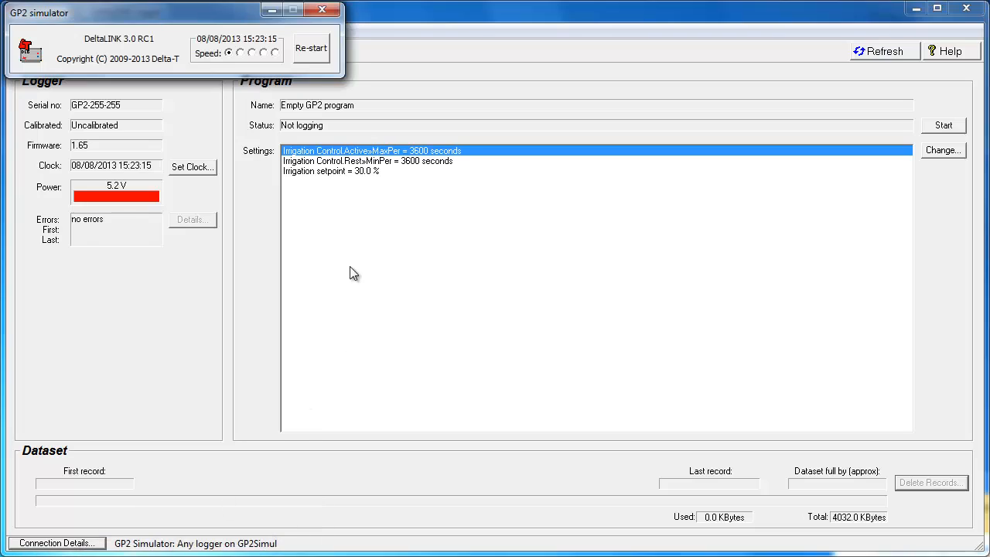
click(310, 49)
click(269, 277)
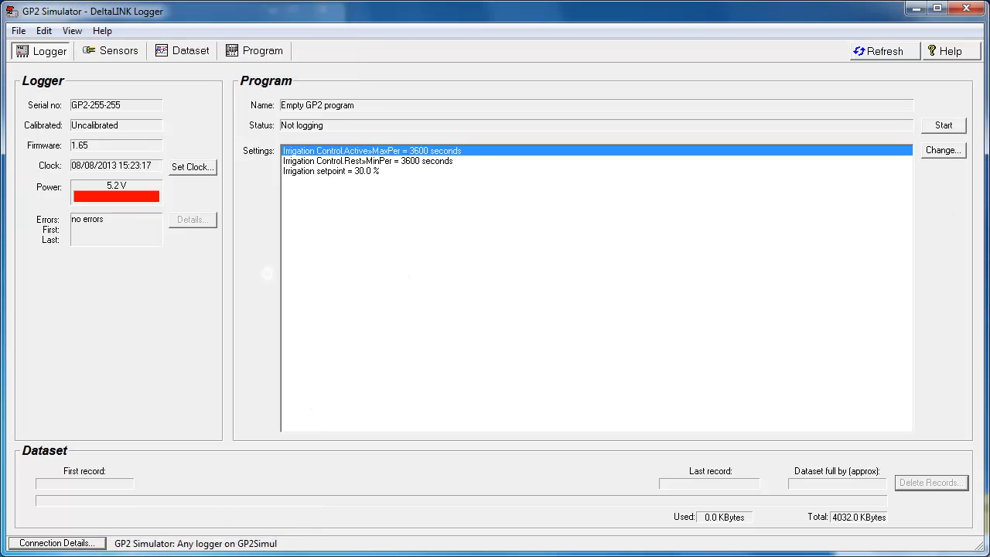
click(944, 126)
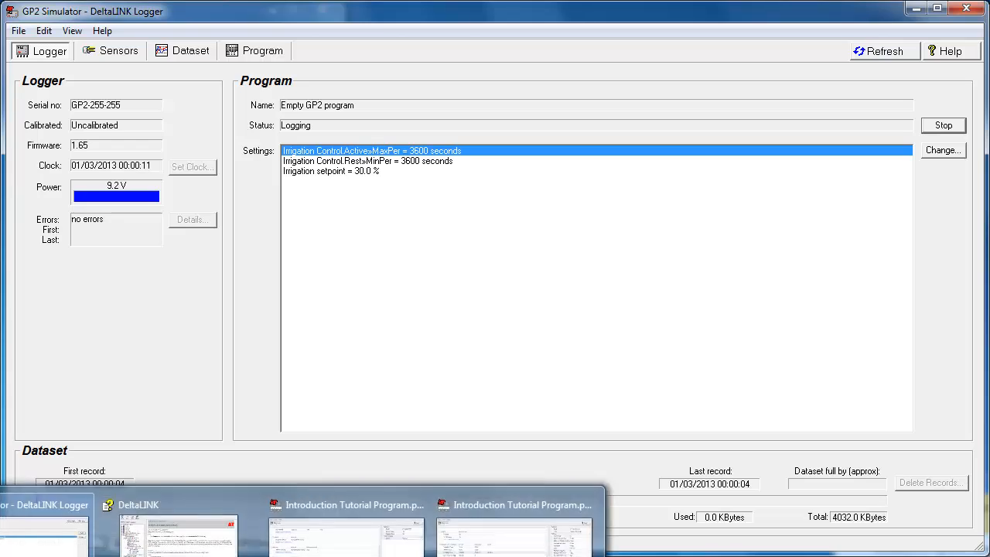
Run the GP2 simulator at its fastest speed until about mid-June 2013, and set it back to the slowest speed.
click(170, 551)
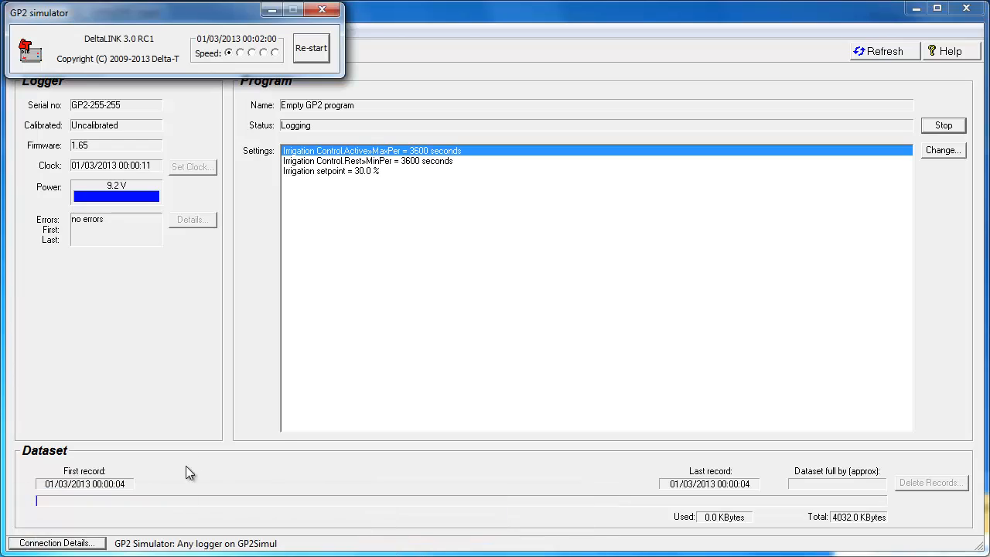
click(274, 53)
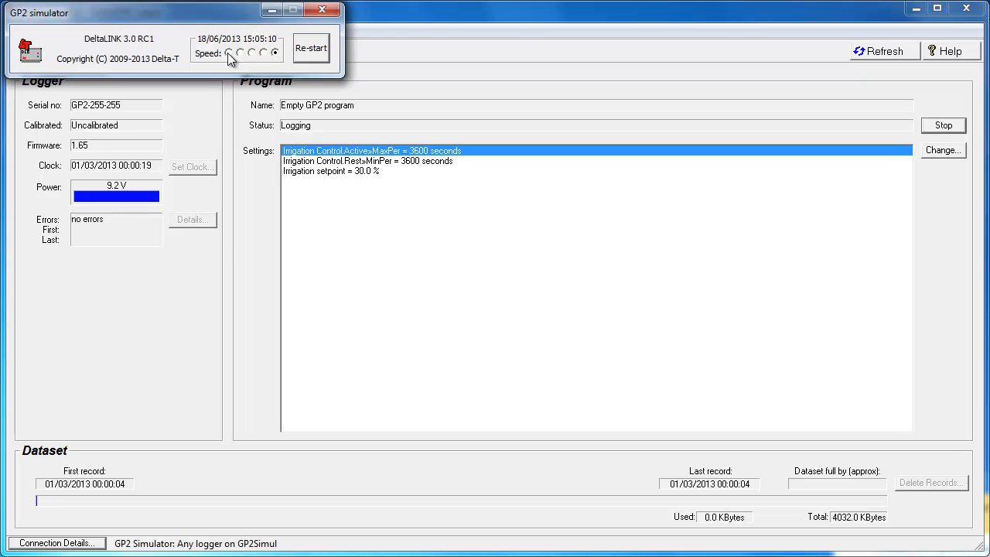
click(228, 53)
click(224, 221)
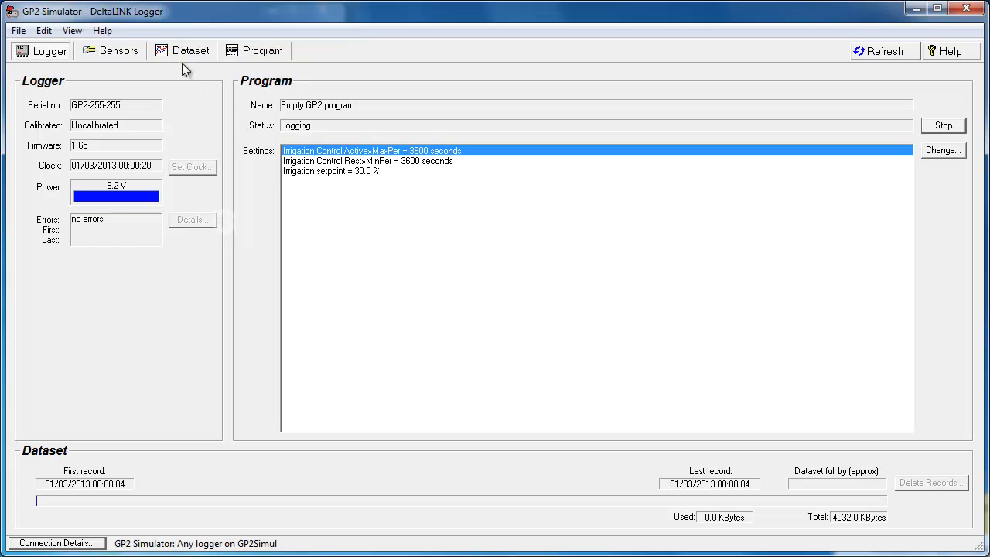
Refresh the logged dataset and examine its graphs down to the daily ET Hargreaves plot.
click(183, 51)
click(885, 51)
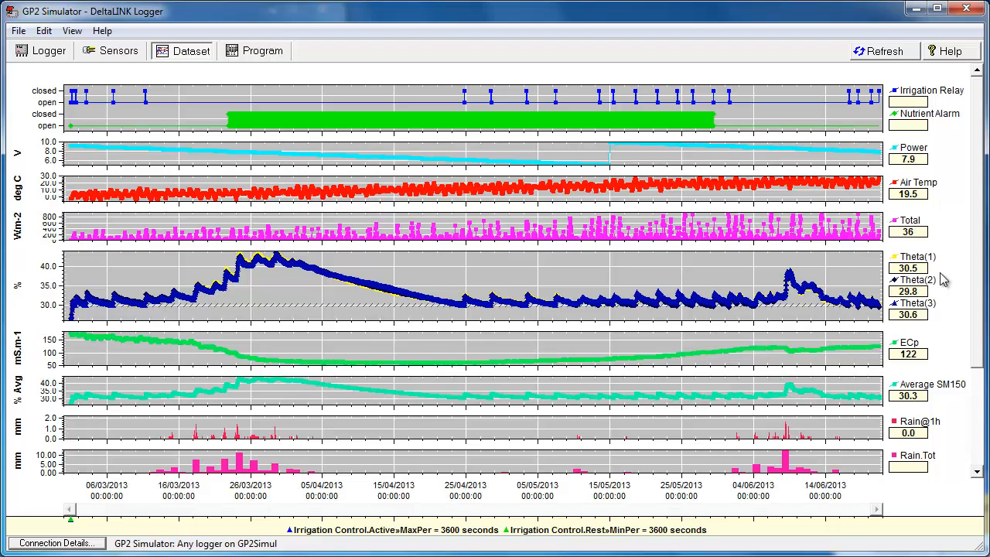
drag(981, 199, 981, 296)
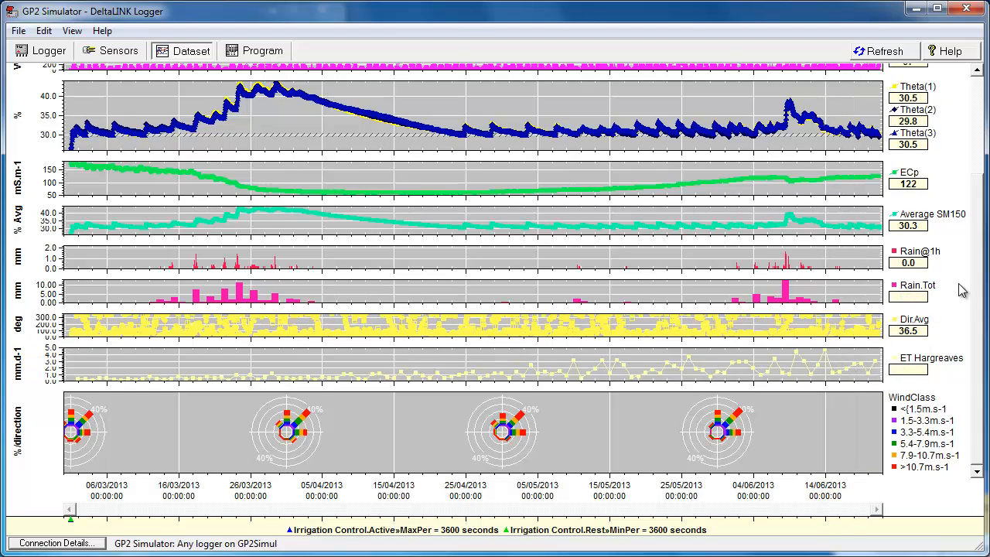
drag(974, 286, 983, 313)
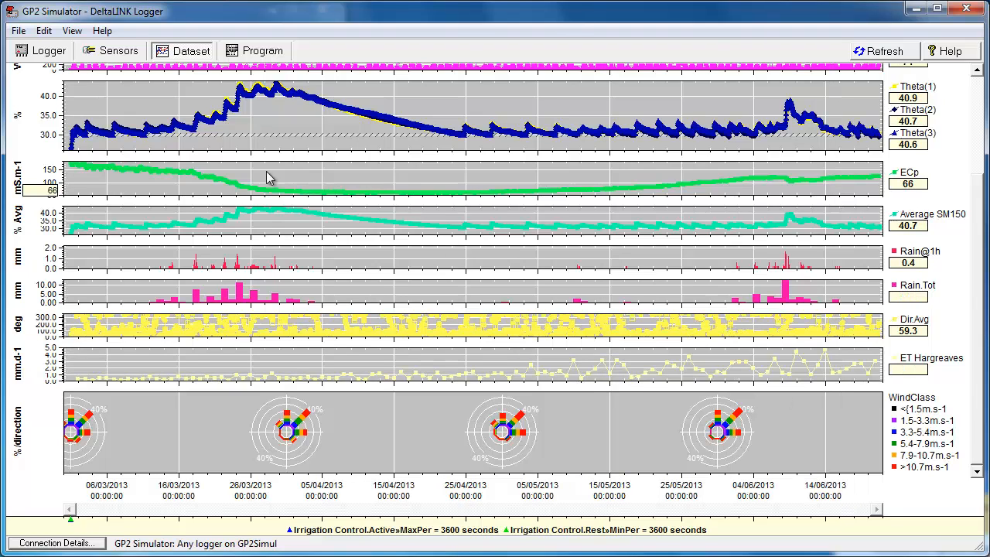
Stop logging on the simulated logger and delete all records from its dataset.
click(32, 55)
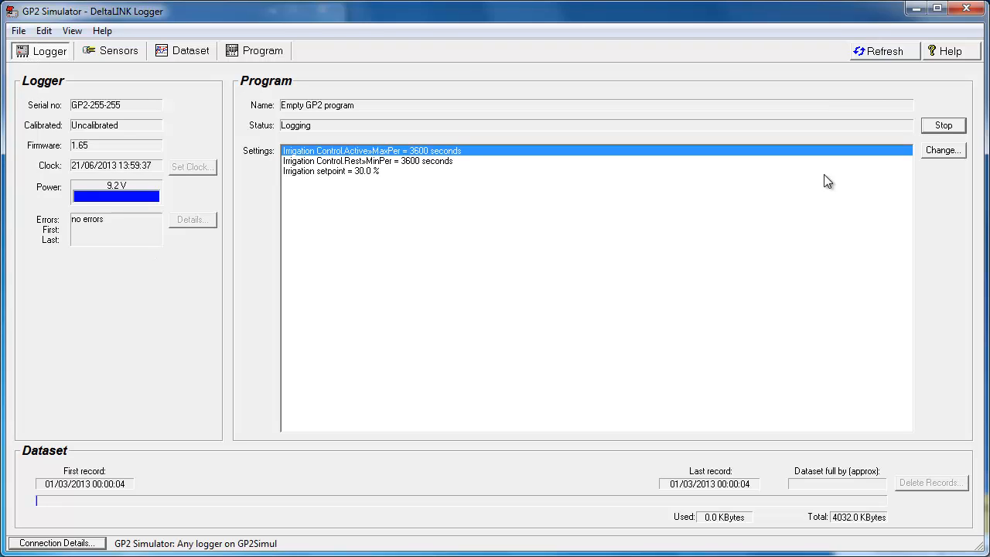
click(936, 125)
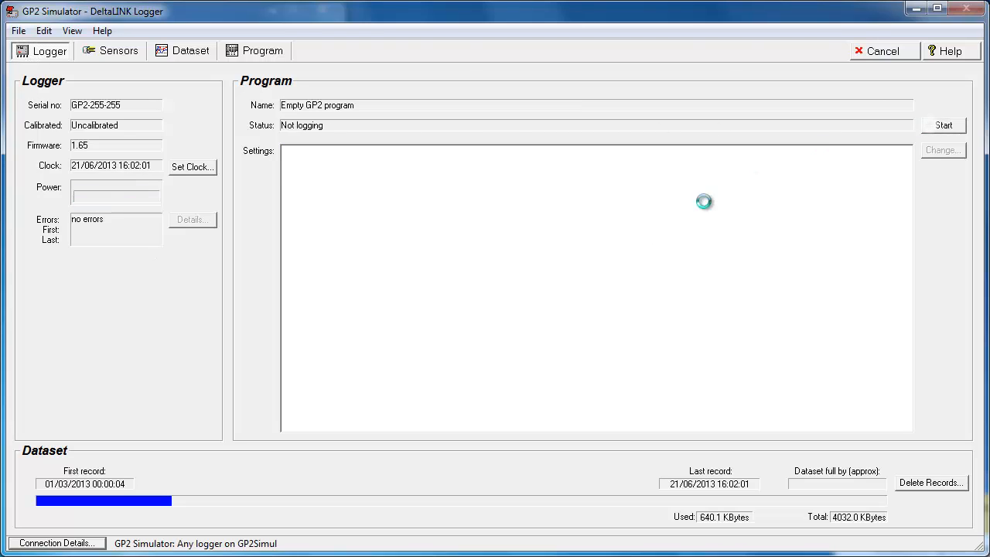
click(918, 482)
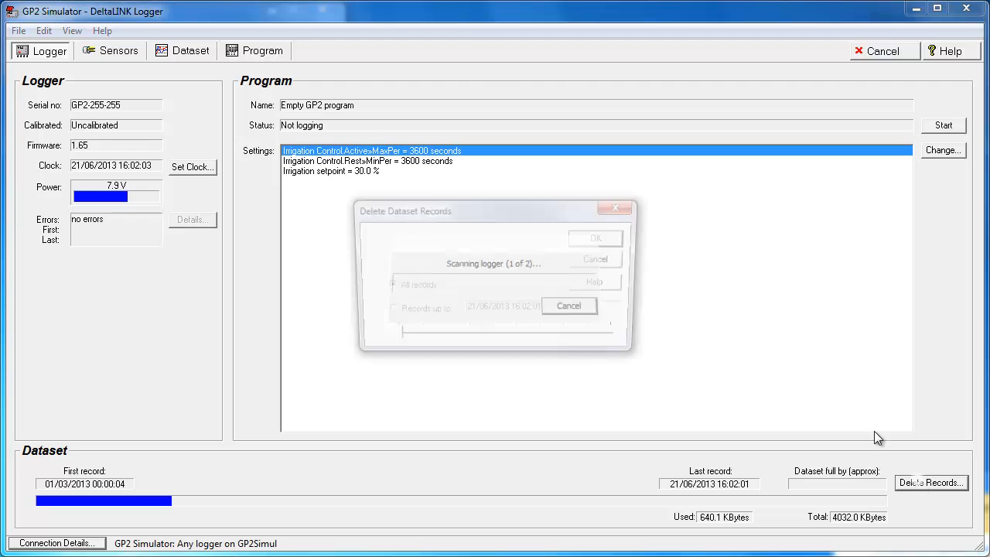
click(594, 238)
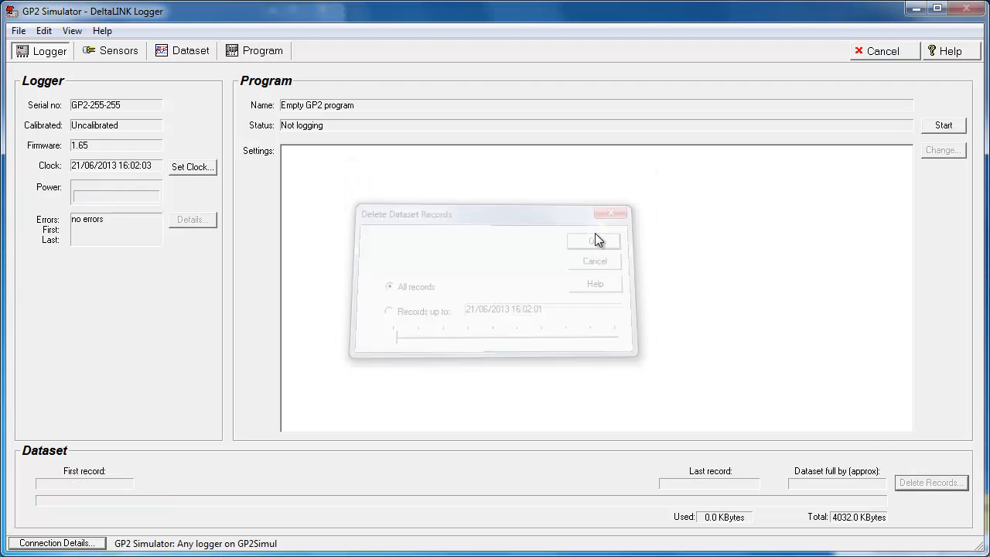
Make the logger program editable and go to its outputs and variables.
click(255, 52)
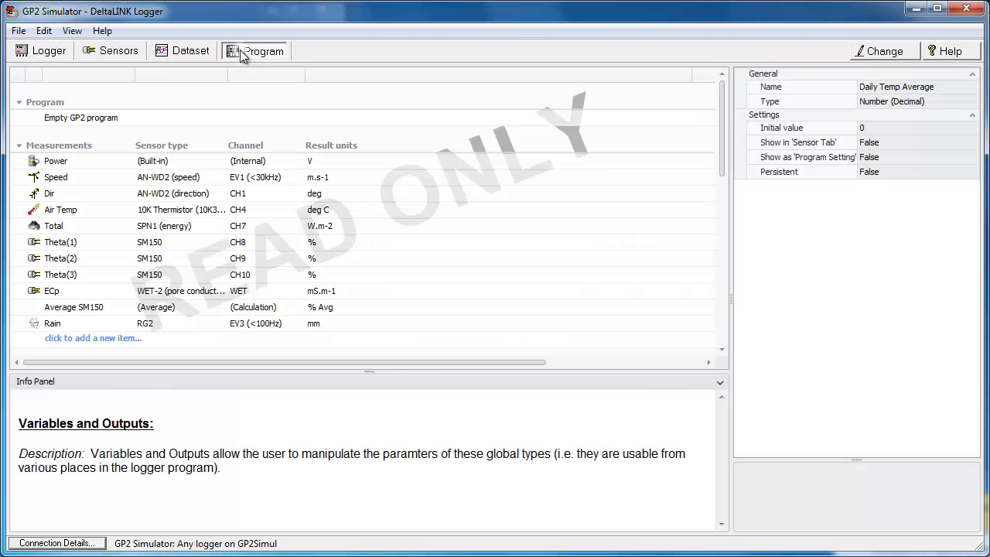
click(878, 54)
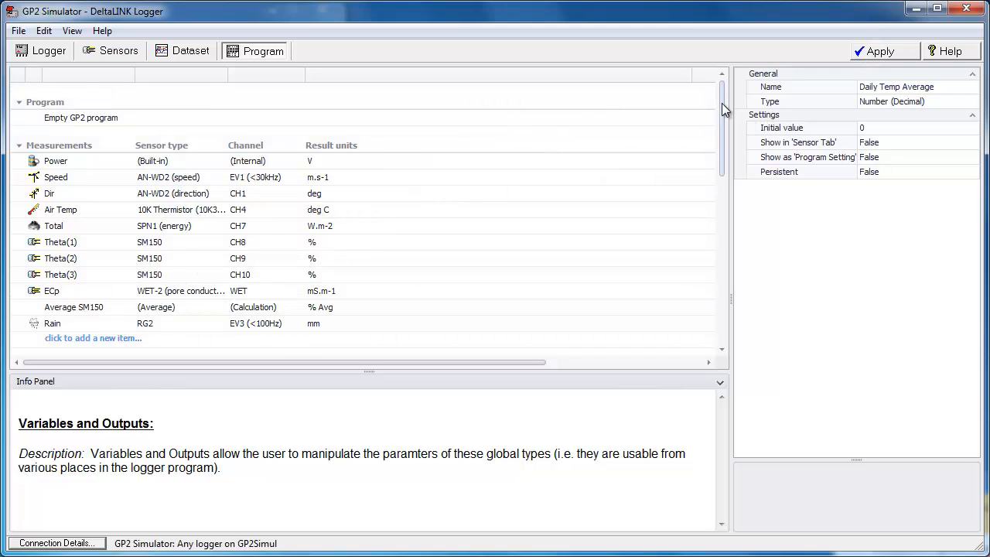
drag(720, 102, 708, 297)
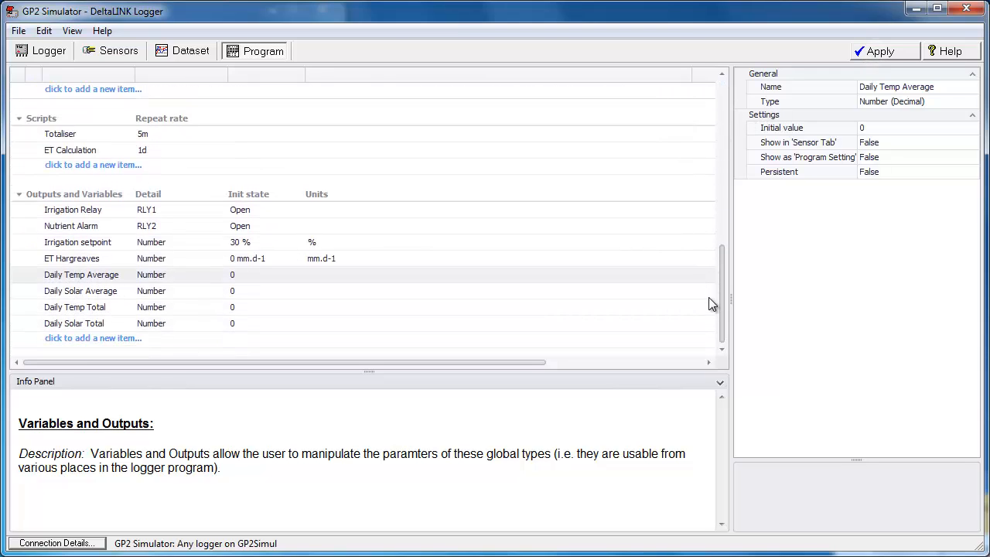
Examine the Irrigation Relay's settings for output channel, initial state, sensor tab display, program setting and persistence.
click(100, 213)
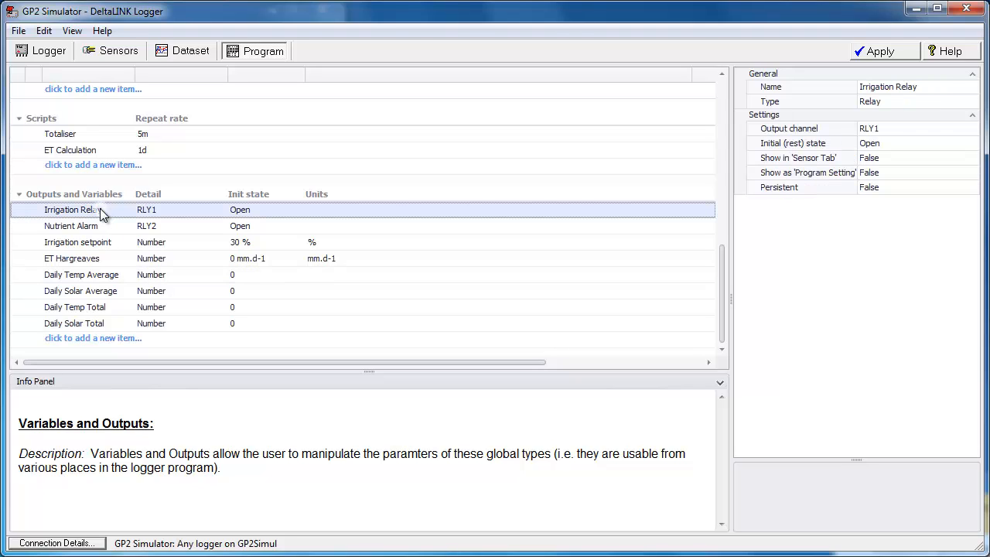
click(879, 103)
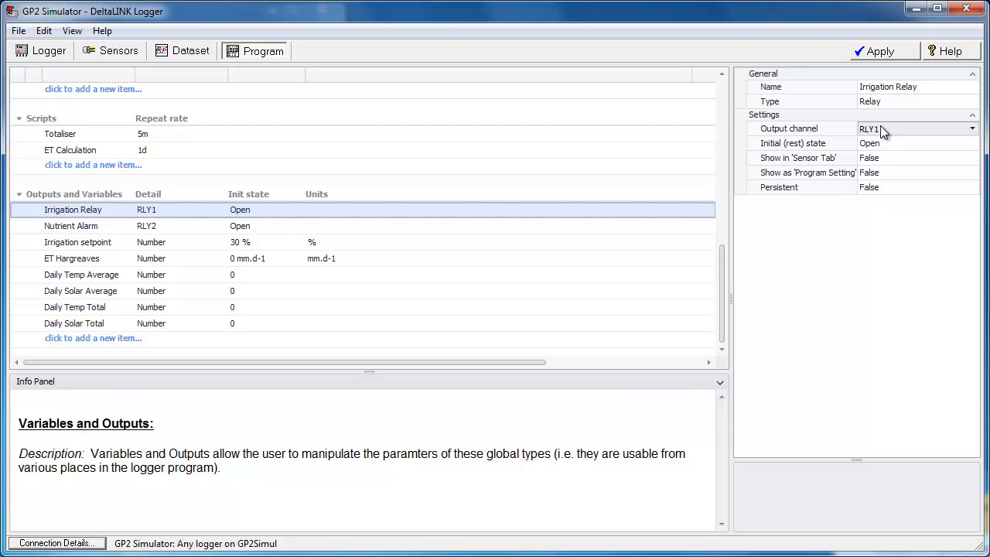
click(809, 150)
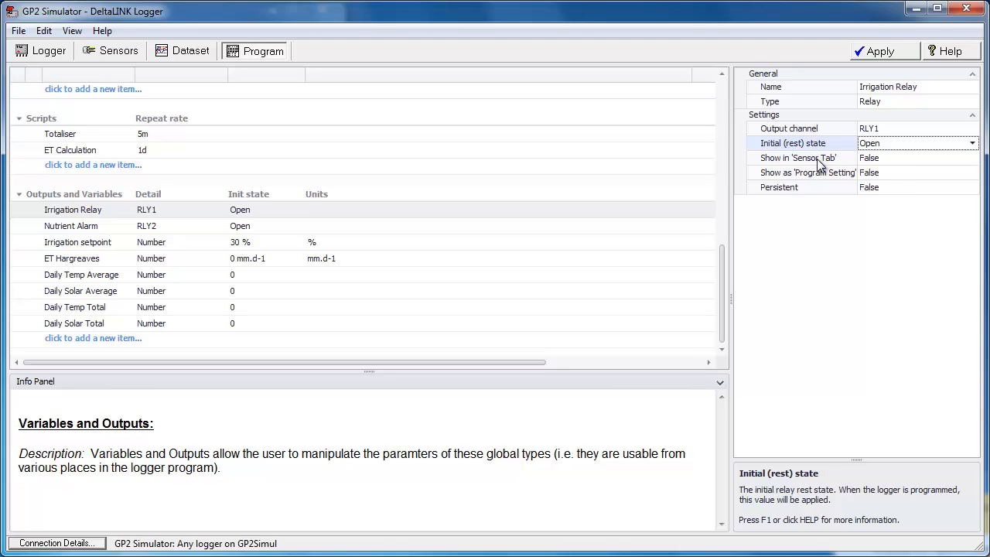
click(804, 158)
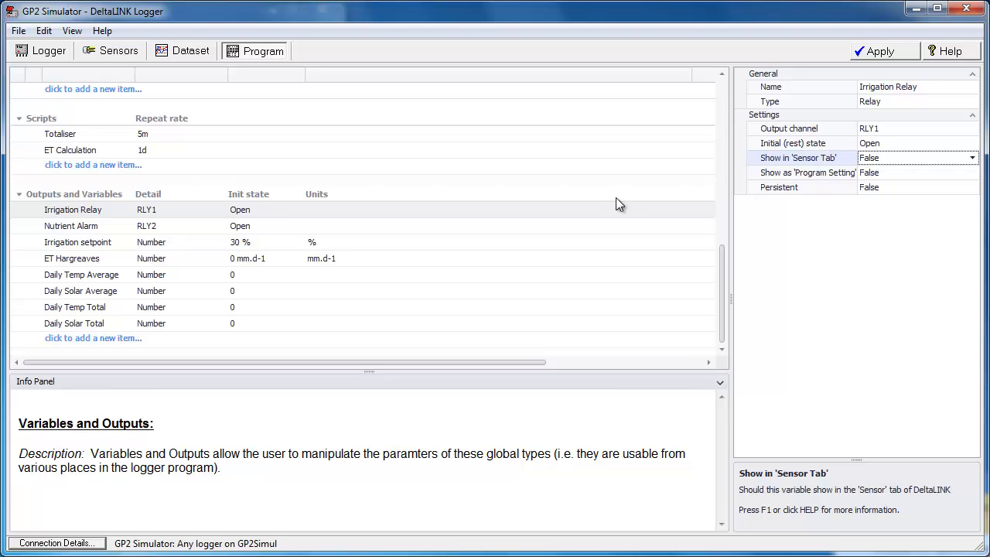
click(803, 173)
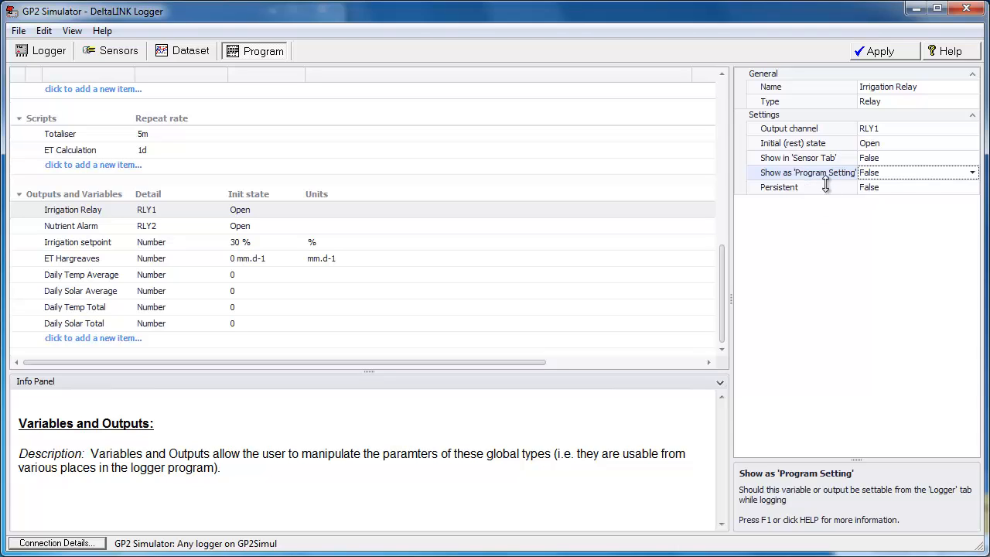
click(872, 173)
click(820, 188)
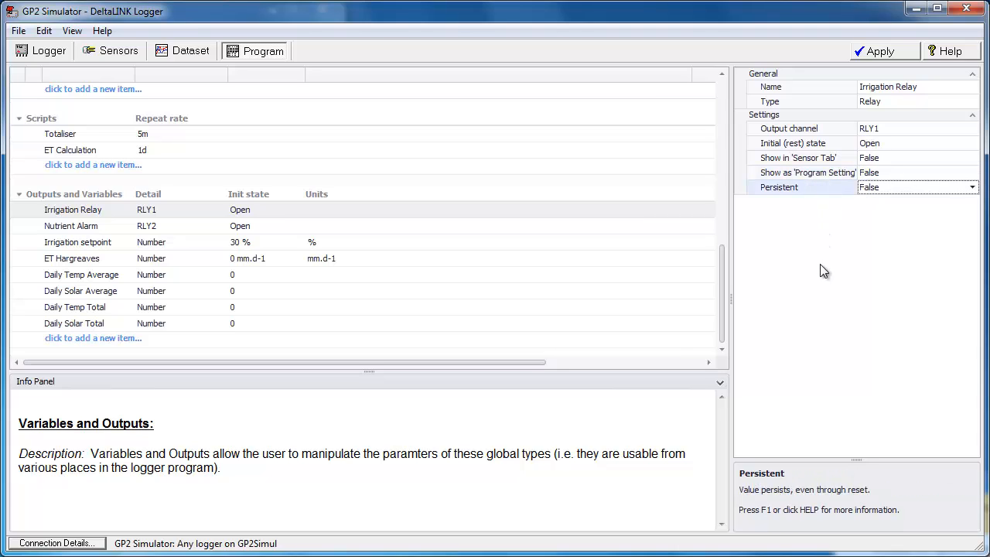